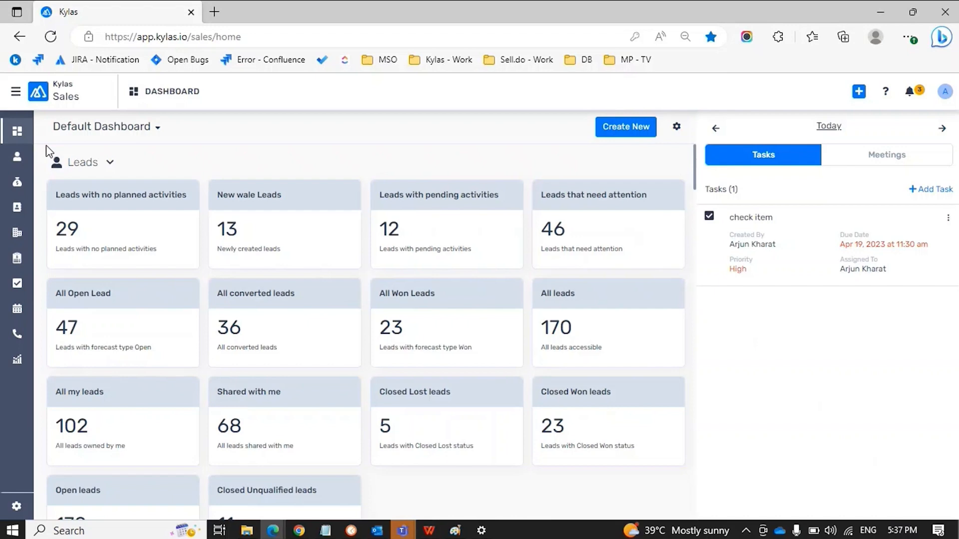
# Open the All Quotations list of 28 quotations, with SS Bat order first
pyautogui.click(26, 265)
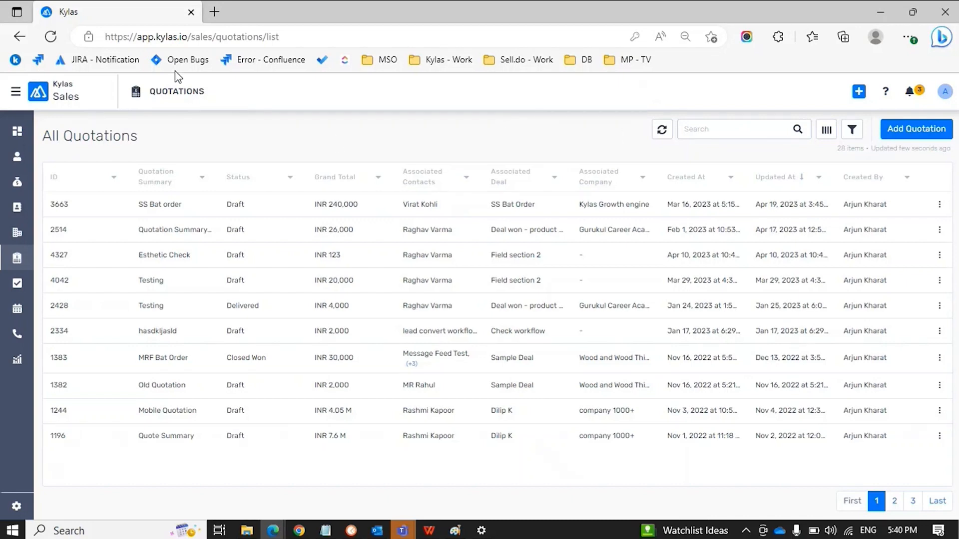
# Bring up the context menu of the Kylas browser tab holding the quotations list
pyautogui.rightClick(95, 11)
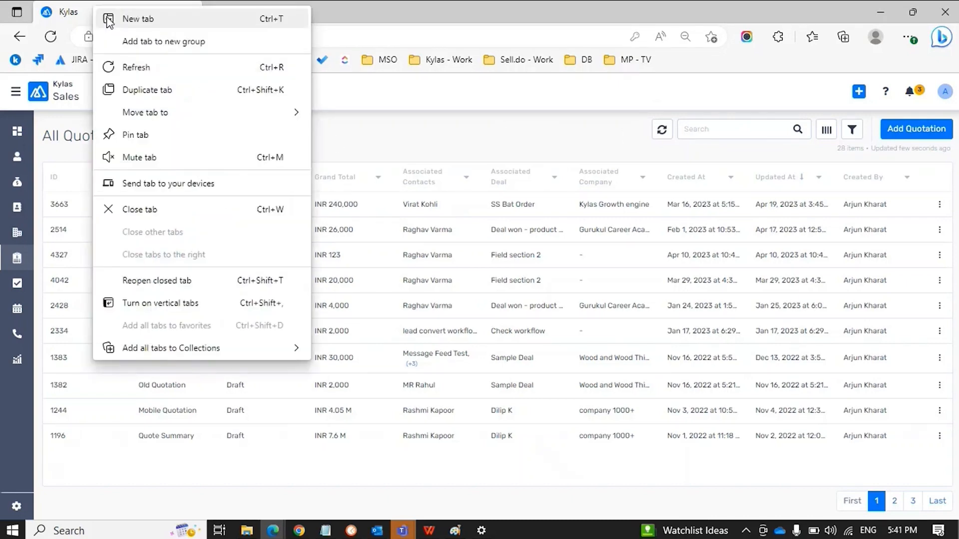
# Duplicate the Kylas tab and switch back to the original quotations tab
pyautogui.click(153, 88)
pyautogui.click(108, 16)
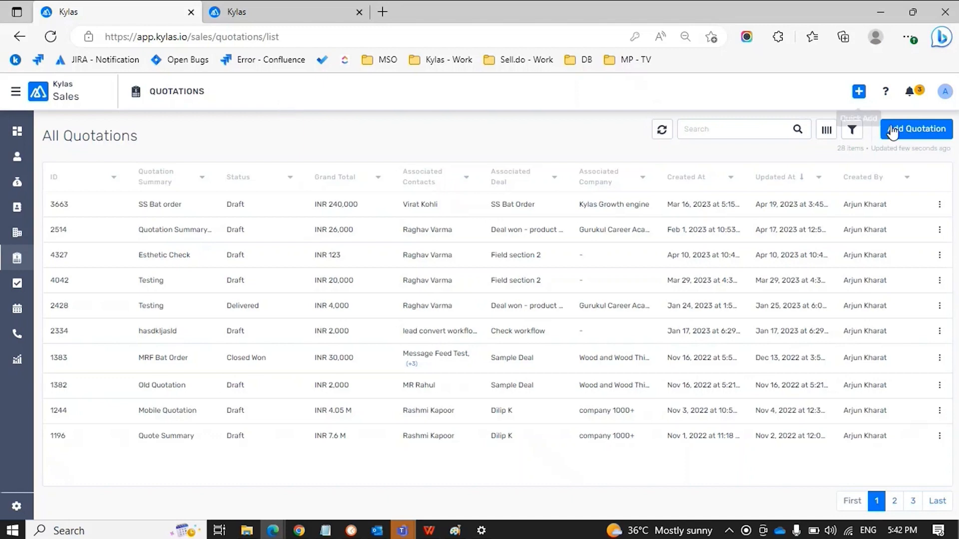
# Start a new quotation and click into its Quotation Number and Quotation Summary fields
pyautogui.click(915, 131)
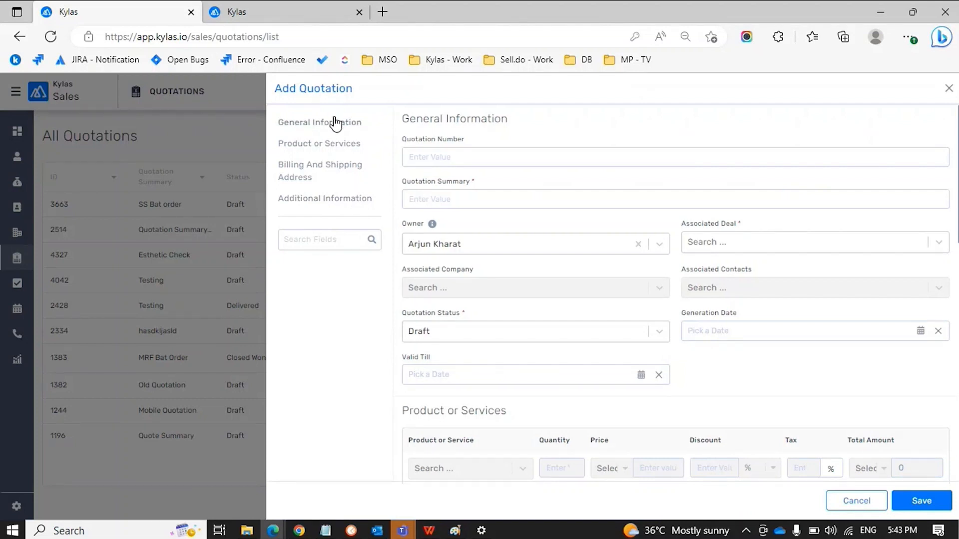
pyautogui.click(460, 158)
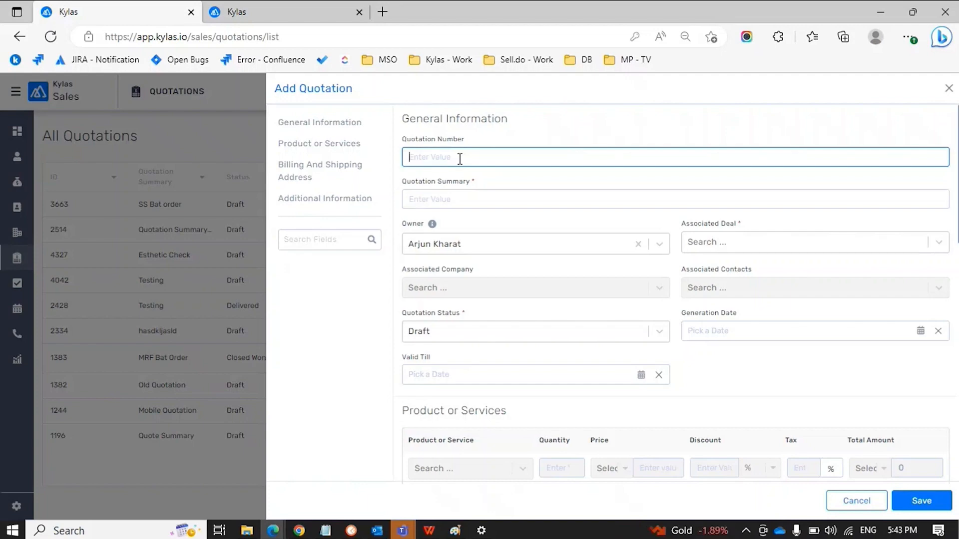
pyautogui.click(454, 197)
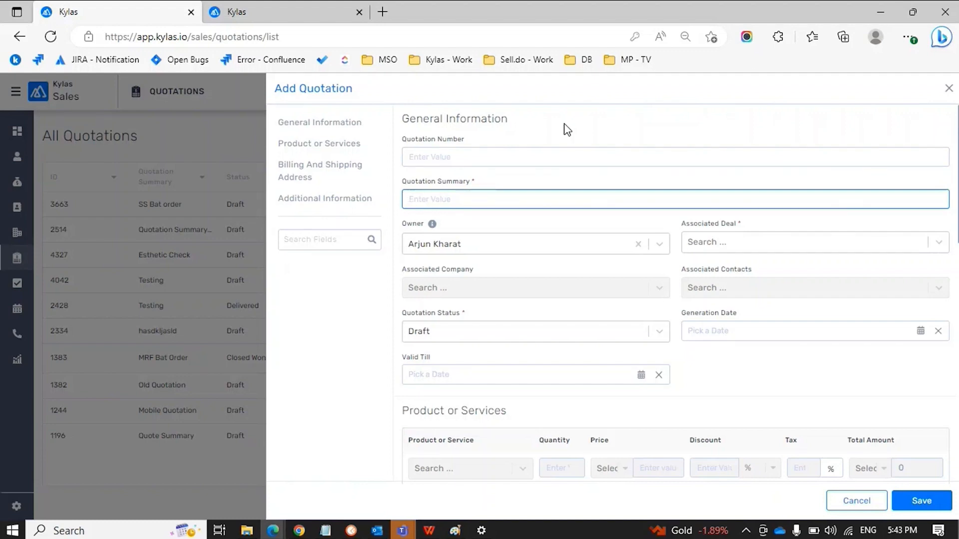
pyautogui.scroll(-1, 567, 130)
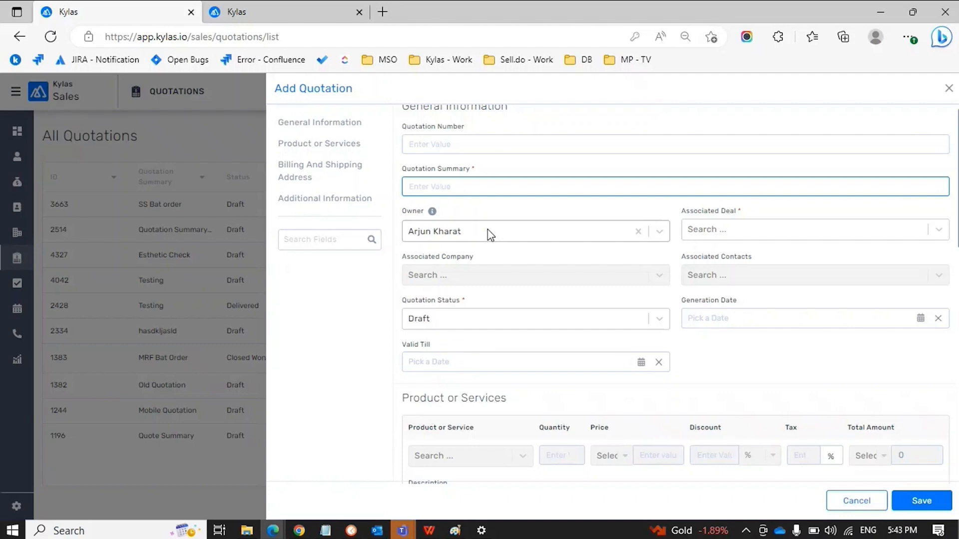
# Associate 'Deal won - product change', auto-filling company, contact and 2 MRF Bats
pyautogui.click(740, 233)
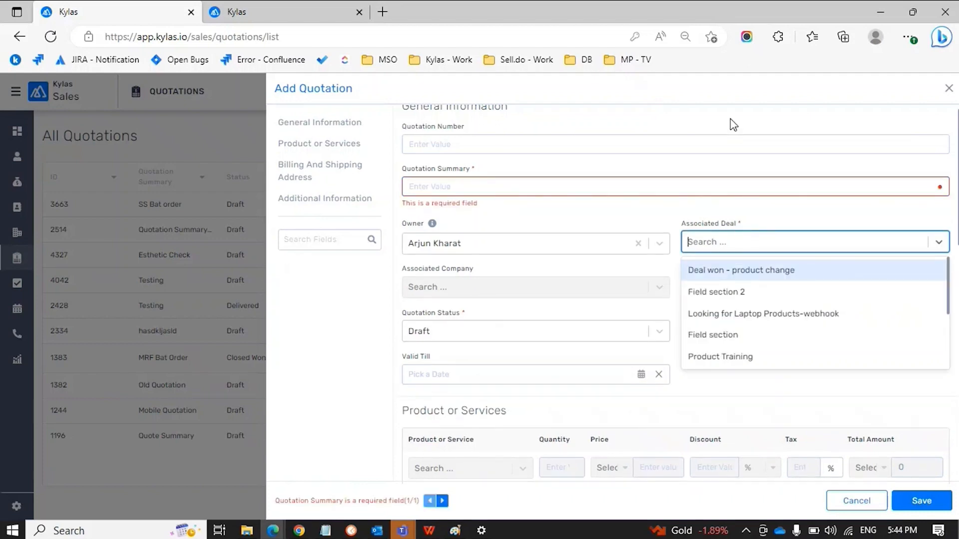
pyautogui.click(730, 122)
pyautogui.click(754, 249)
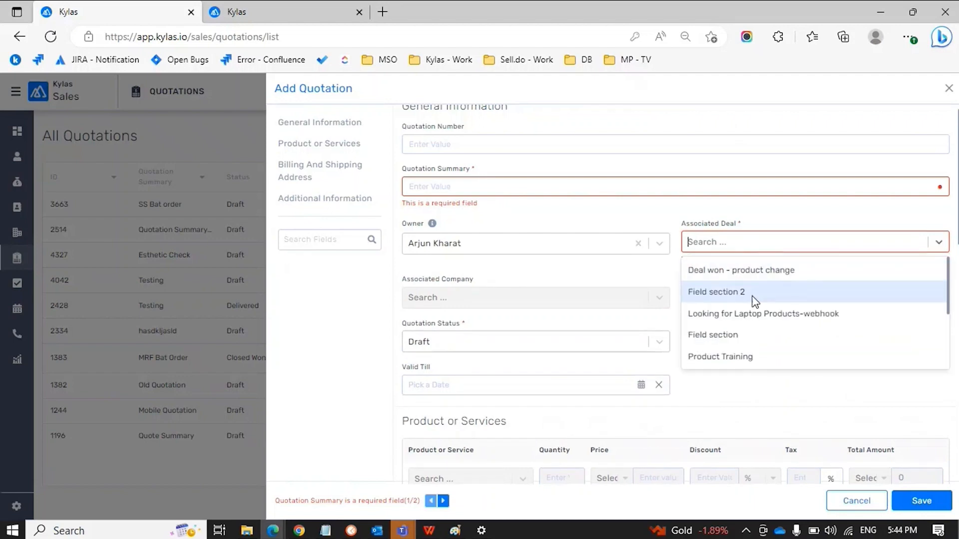
pyautogui.scroll(-1, 754, 306)
pyautogui.scroll(-2, 754, 306)
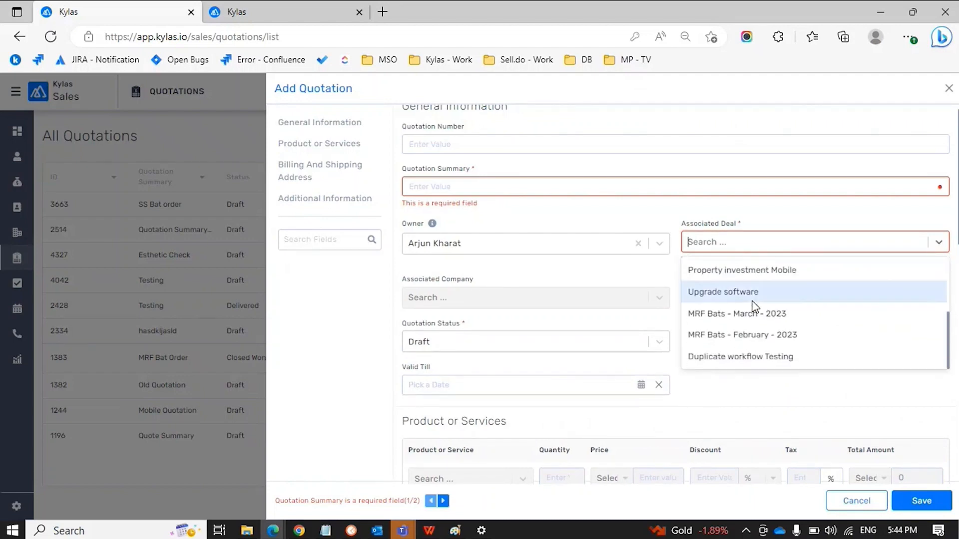
pyautogui.scroll(2, 755, 305)
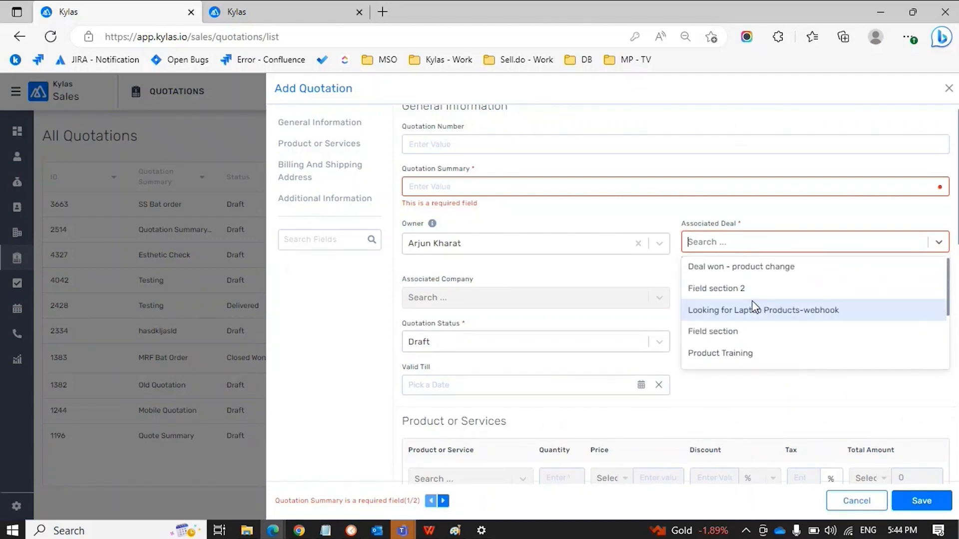
pyautogui.click(741, 215)
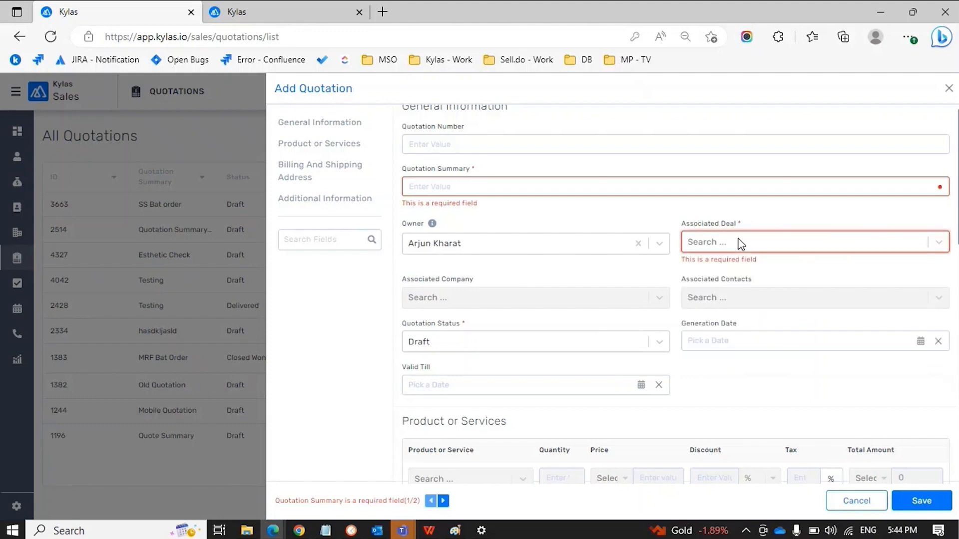
pyautogui.click(738, 242)
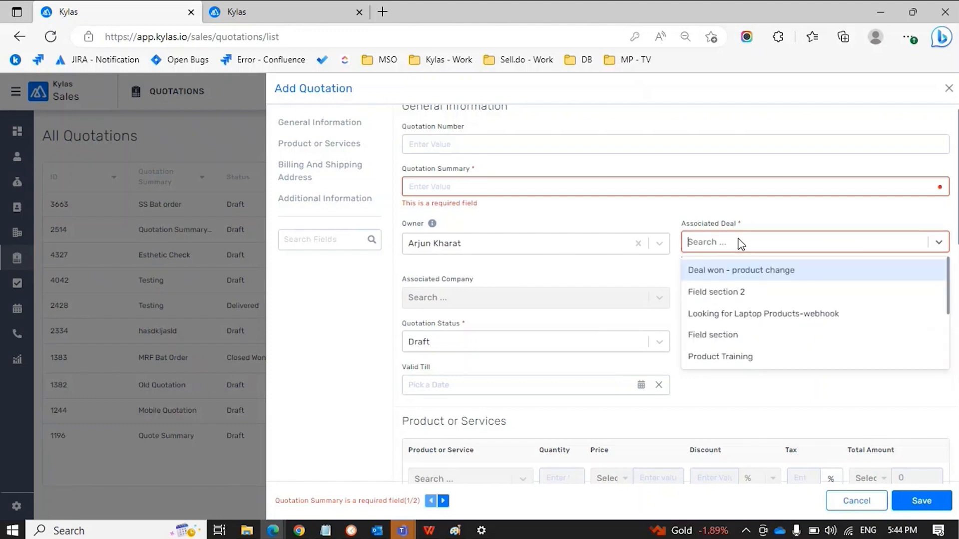
pyautogui.click(742, 272)
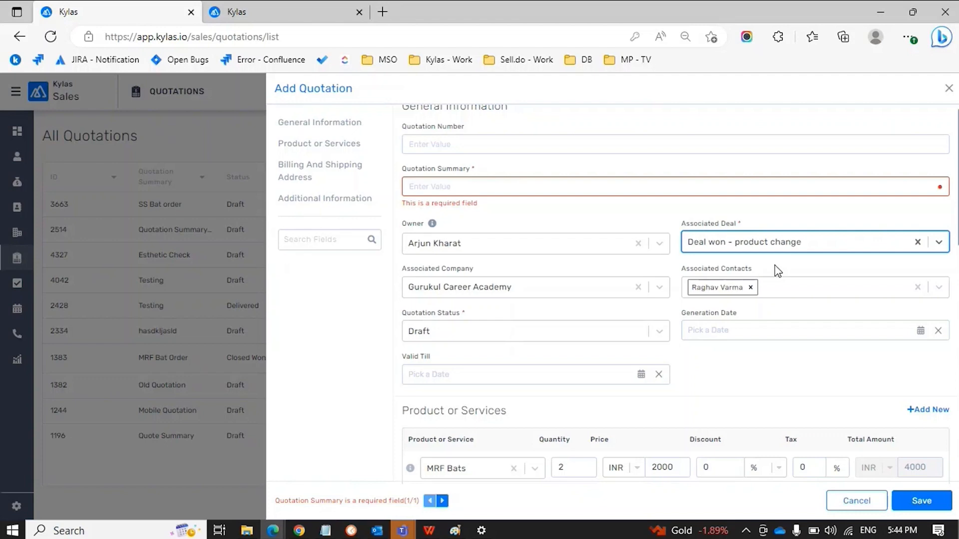
pyautogui.scroll(-2, 776, 267)
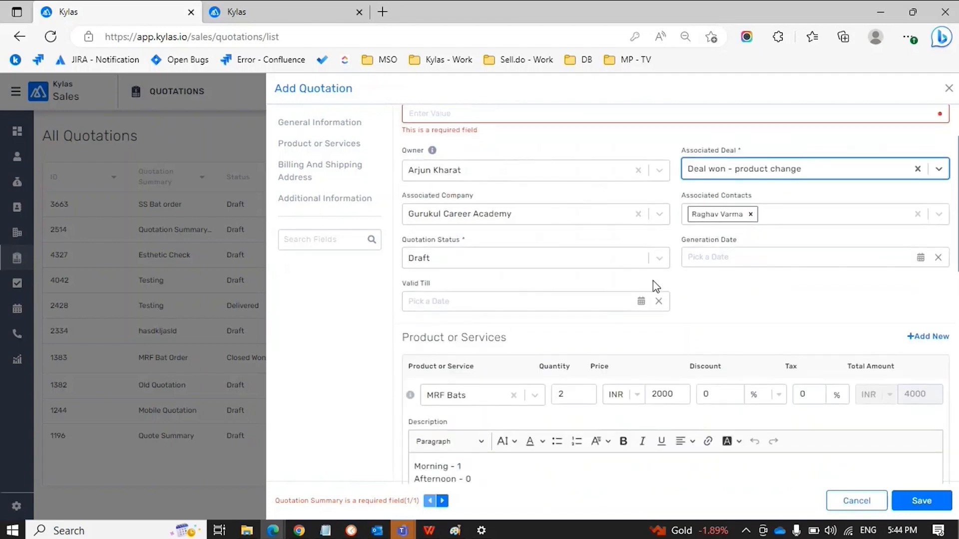
pyautogui.click(627, 264)
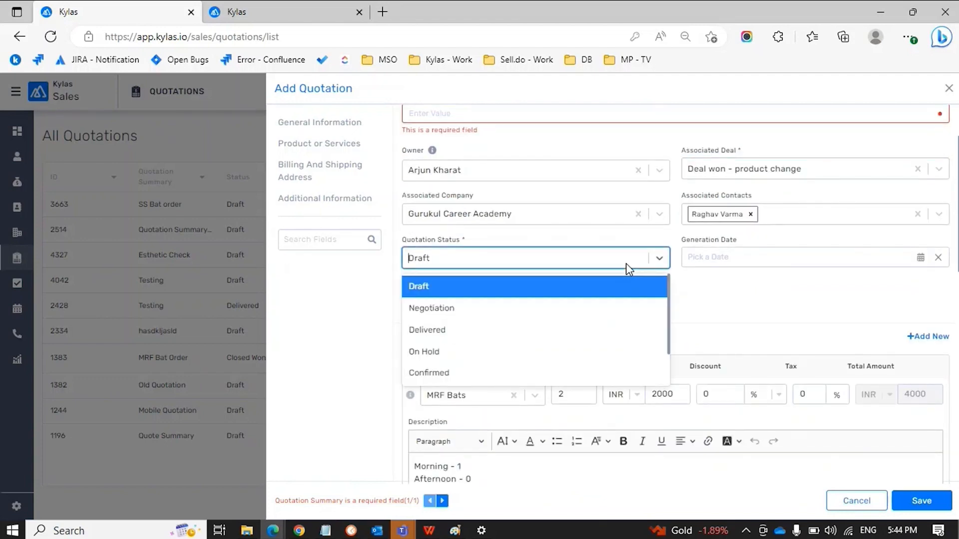
pyautogui.scroll(-2, 610, 329)
pyautogui.scroll(2, 613, 330)
pyautogui.scroll(-1, 583, 297)
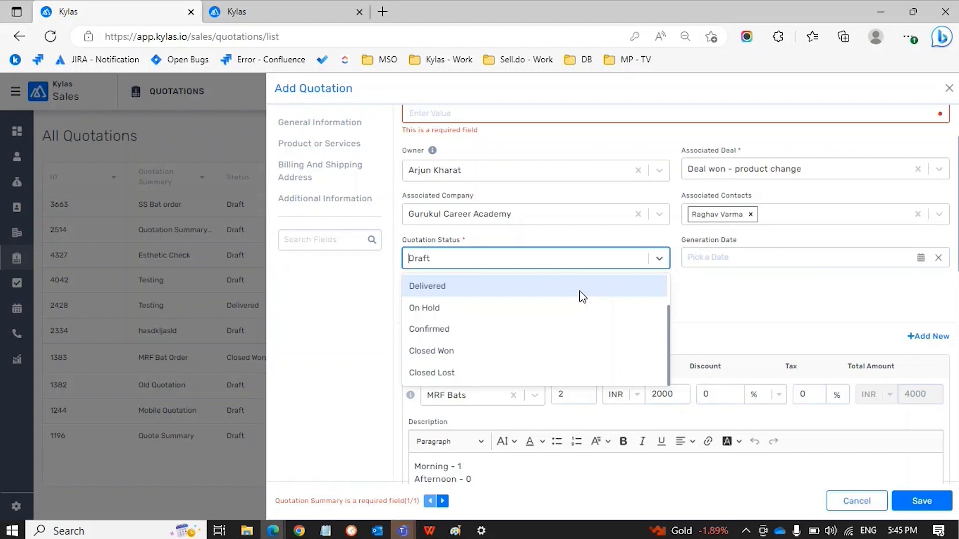
pyautogui.click(716, 290)
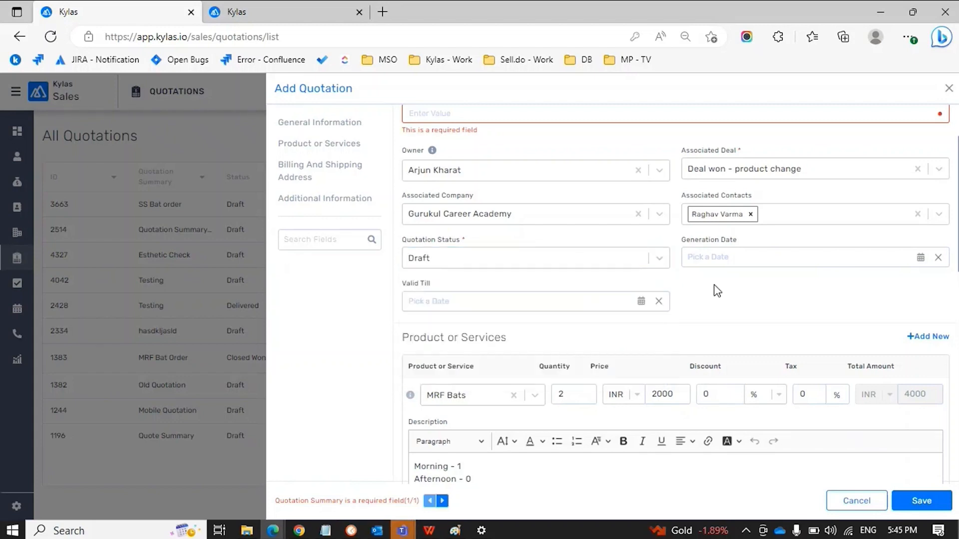
pyautogui.click(738, 257)
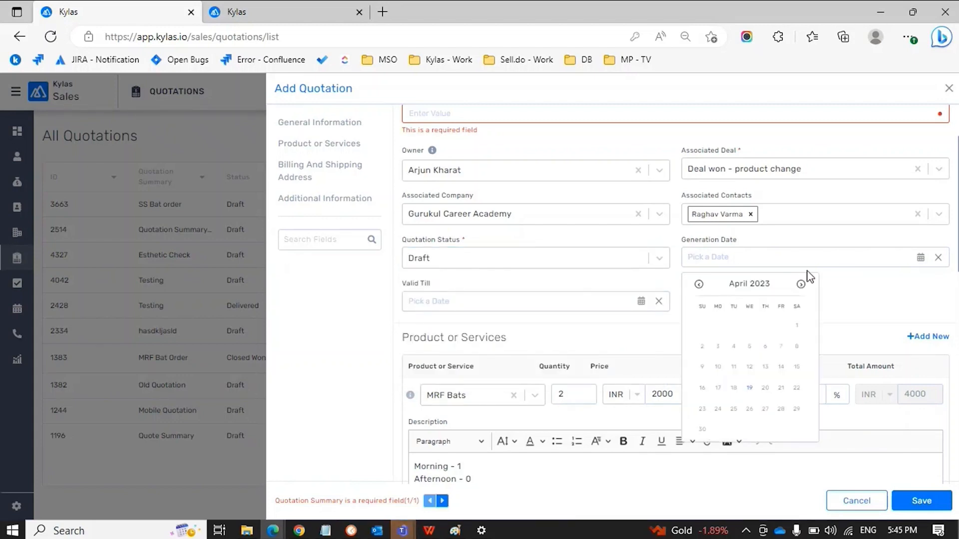
# Dismiss the Generation Date calendar and jump to the MRF Bats line under Product or Services
pyautogui.click(858, 286)
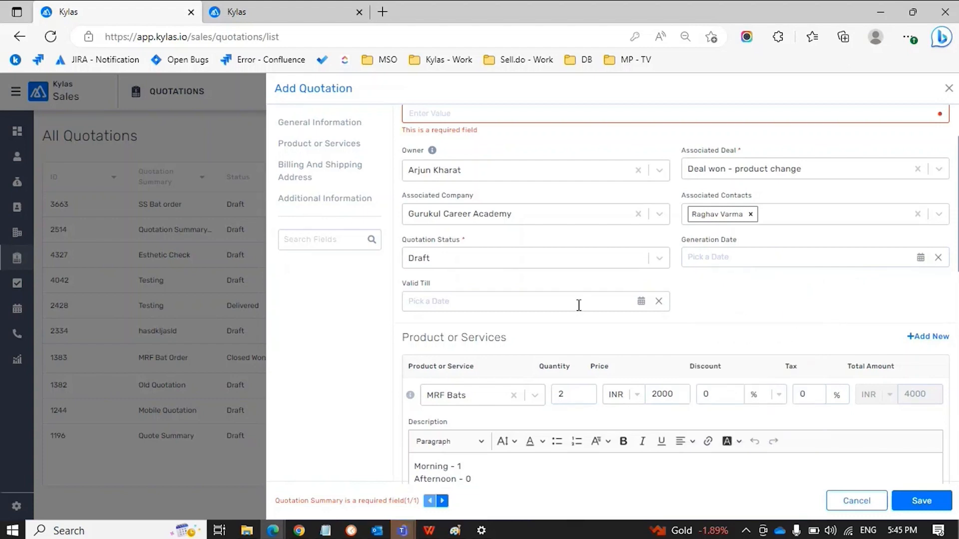
pyautogui.click(341, 150)
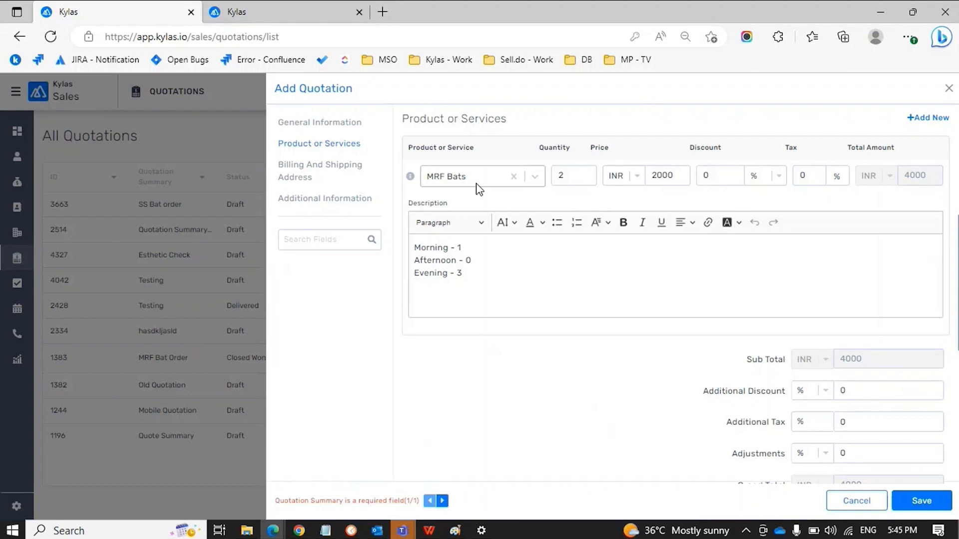
# Keep shipping the same as billing, then move into the empty Additional Information editor
pyautogui.click(357, 171)
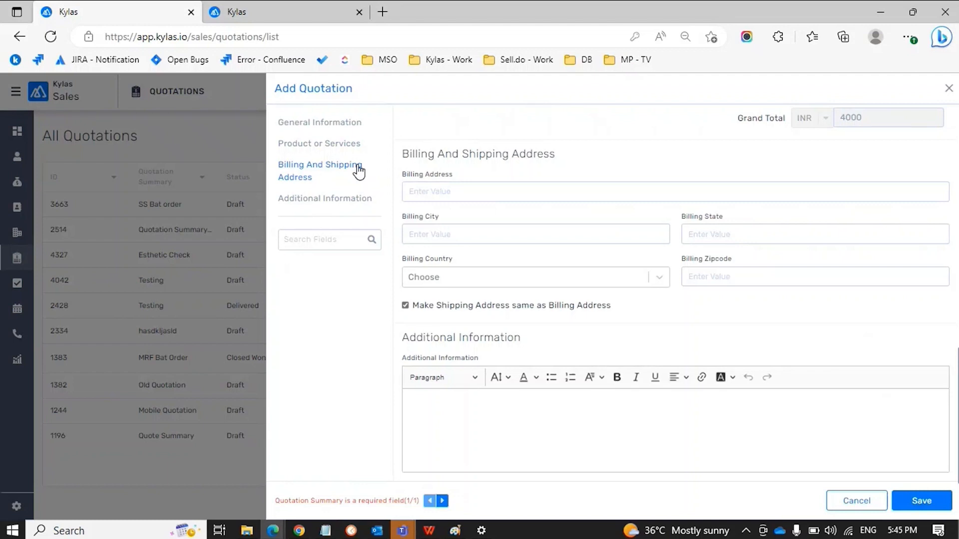
pyautogui.click(405, 306)
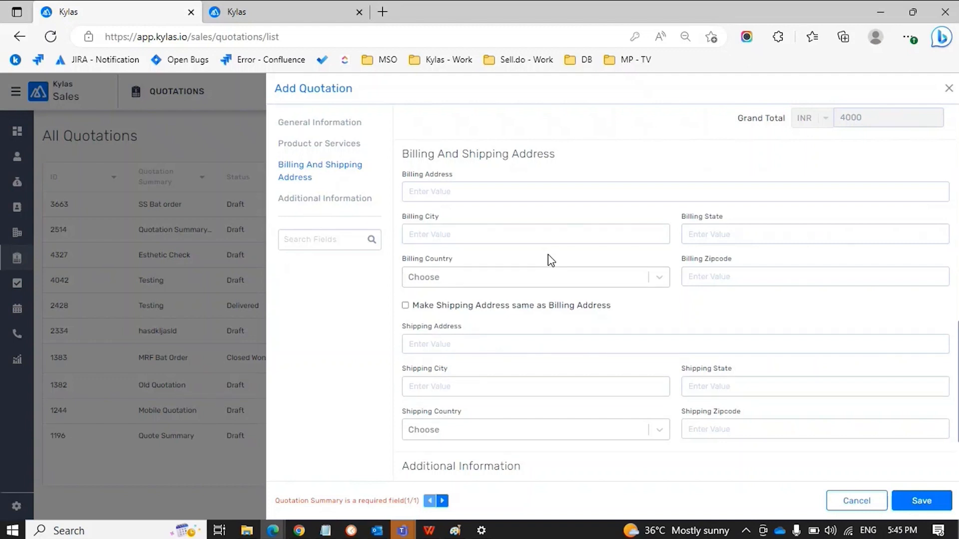
pyautogui.click(406, 305)
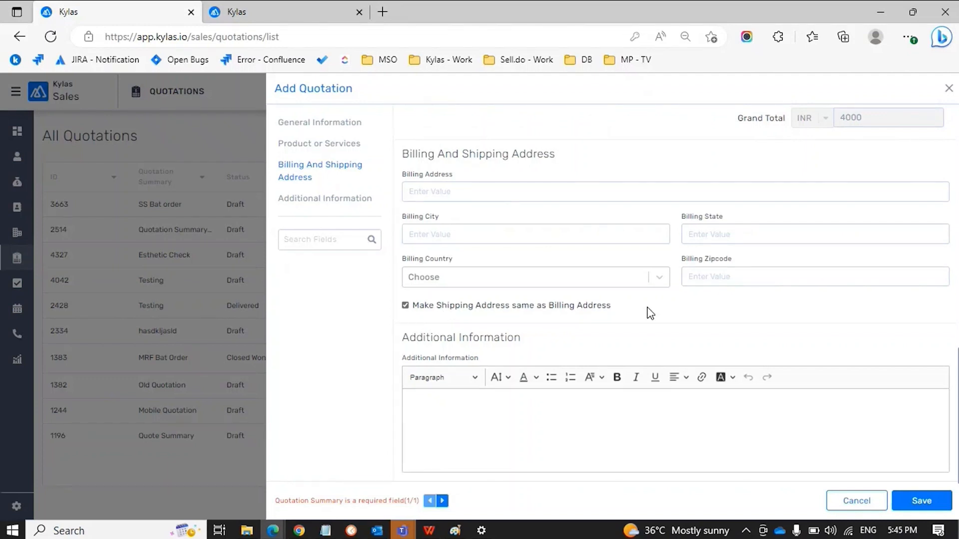
pyautogui.click(364, 203)
pyautogui.click(529, 400)
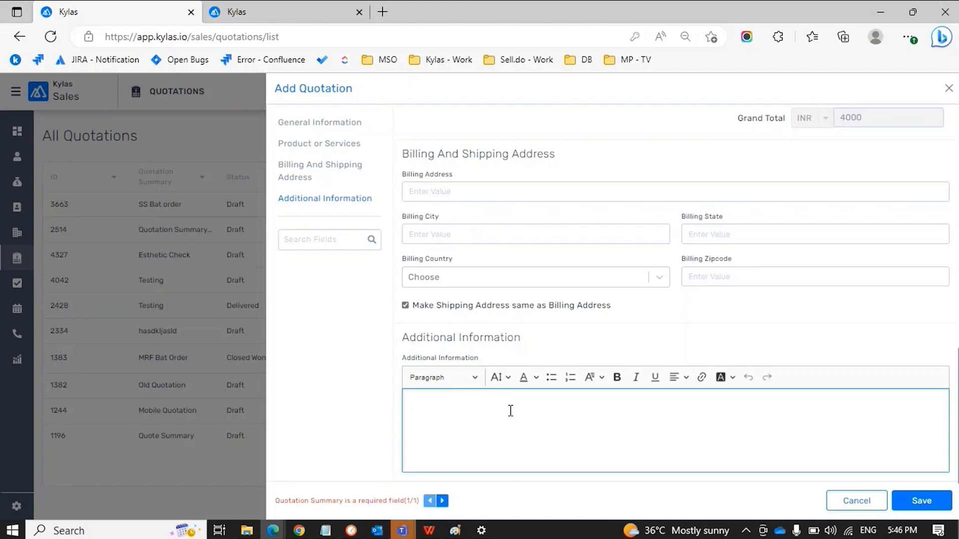
# Cancel the unsaved quotation and switch to the second Kylas tab
pyautogui.click(851, 502)
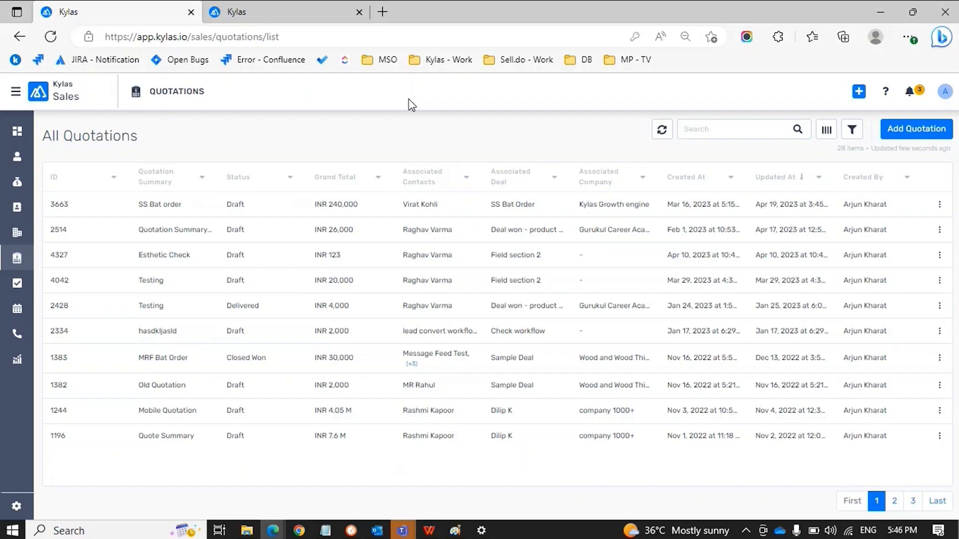
pyautogui.click(286, 20)
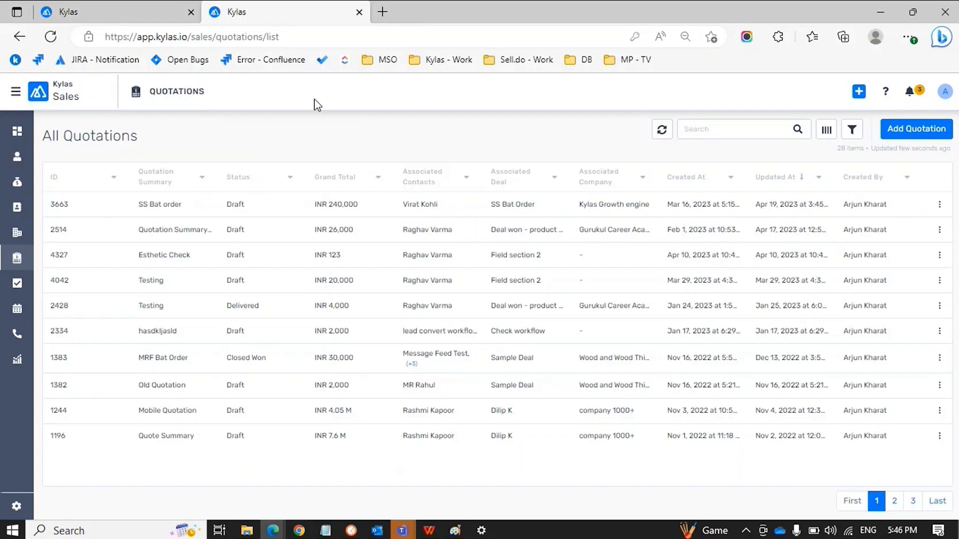
# Open Kylas Marketplace and check Installed Apps before returning to All Apps
pyautogui.click(15, 91)
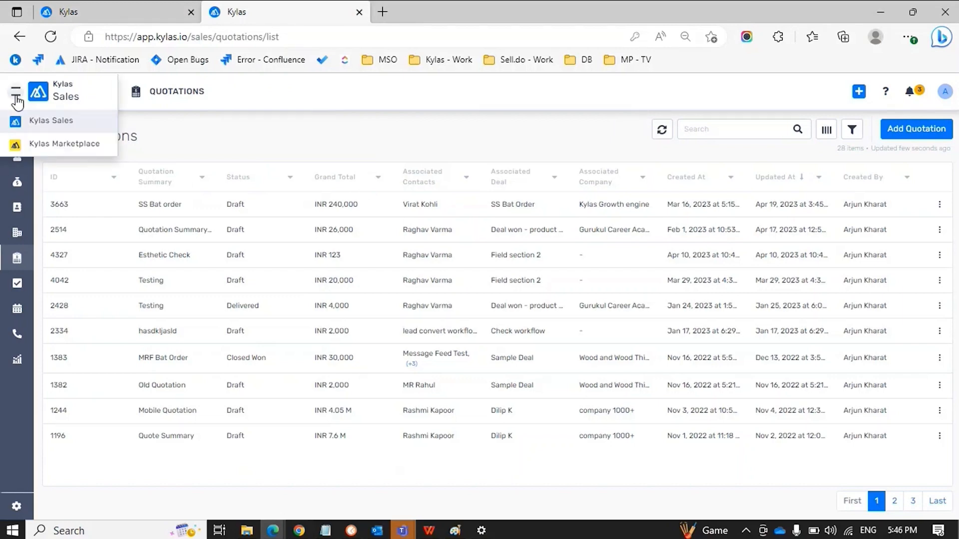
pyautogui.click(60, 144)
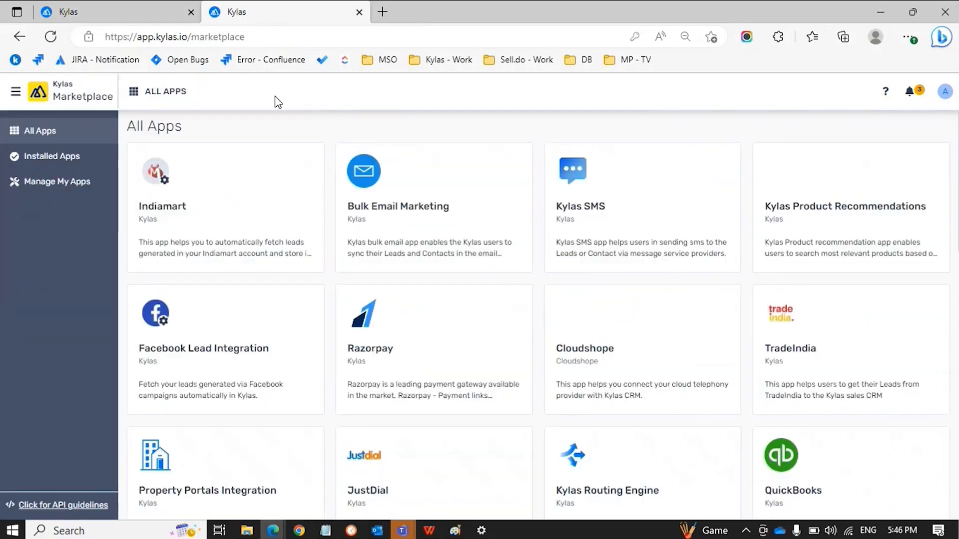
pyautogui.click(74, 159)
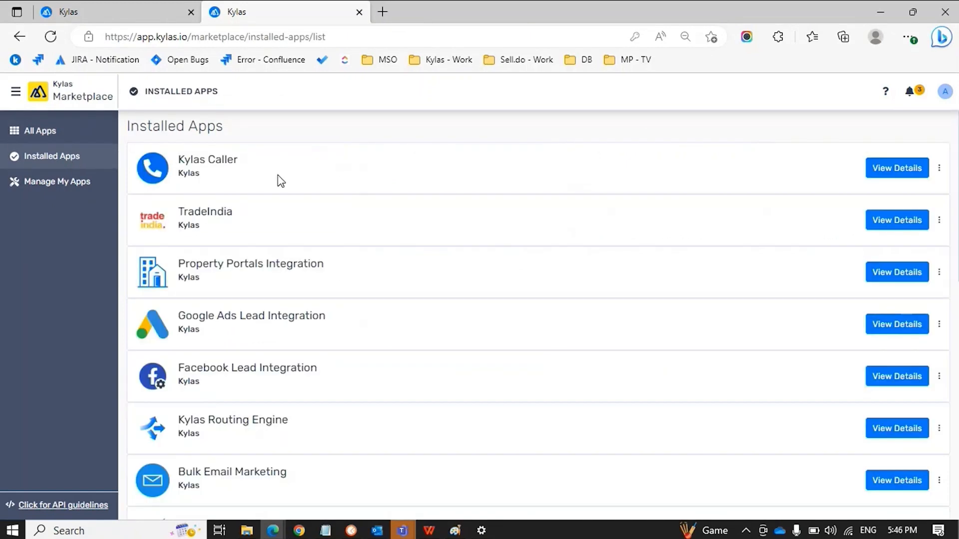
pyautogui.click(94, 138)
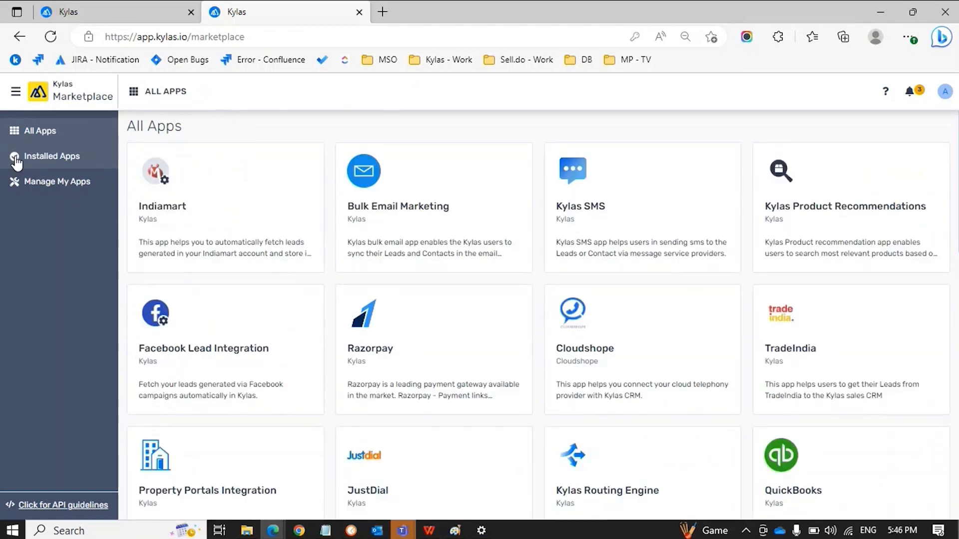
# Find Templatized Quotations among installed apps, then scroll All Apps down to its card
pyautogui.click(9, 99)
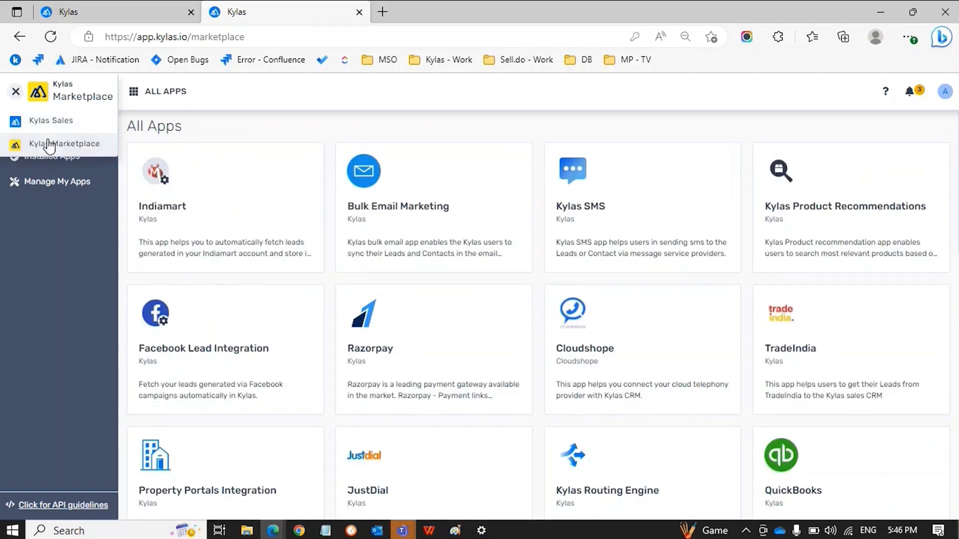
pyautogui.click(30, 143)
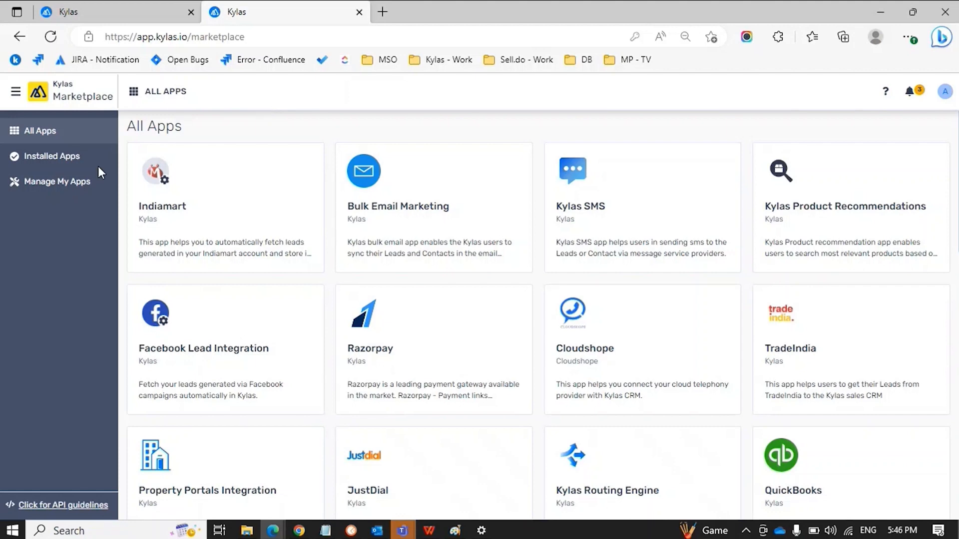
pyautogui.click(31, 159)
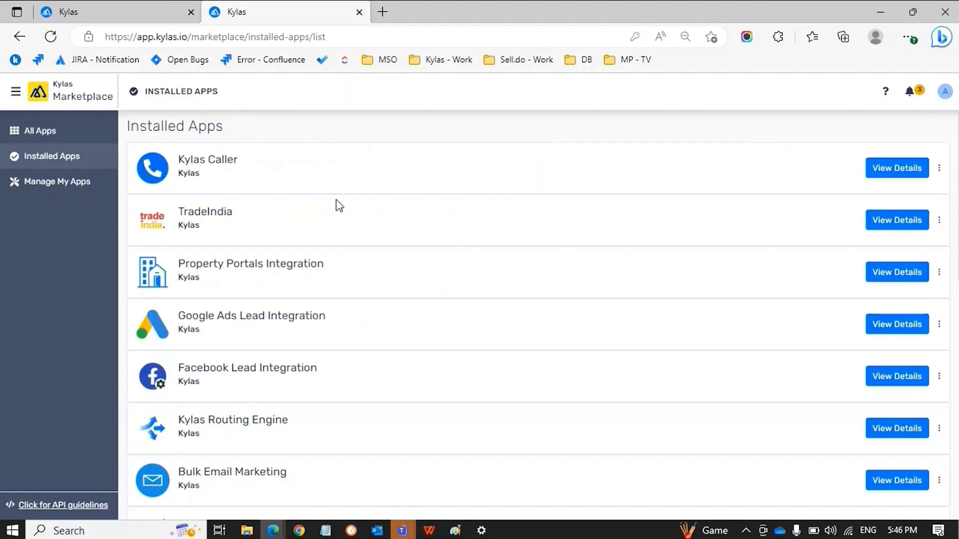
pyautogui.scroll(-10, 336, 203)
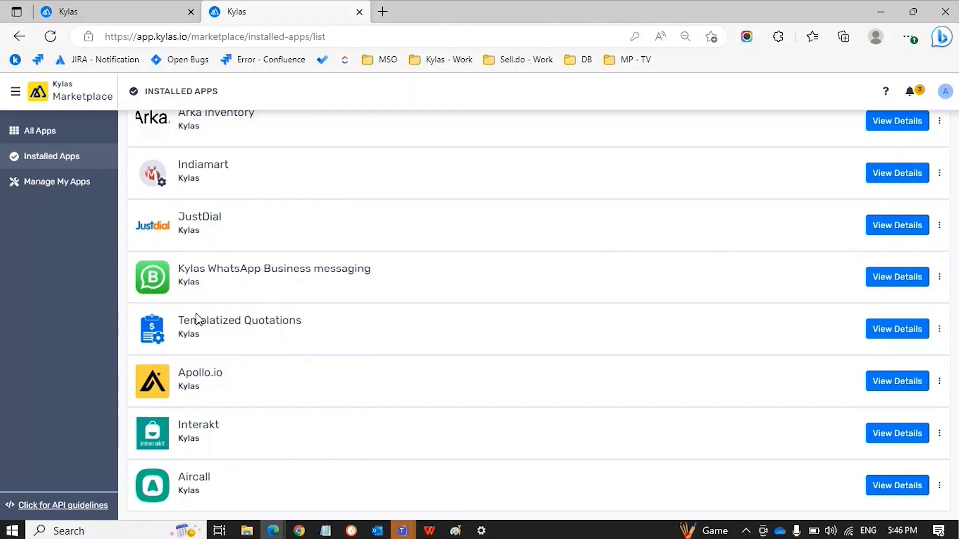
pyautogui.moveTo(175, 321); pyautogui.dragTo(301, 320)
pyautogui.click(305, 323)
pyautogui.click(56, 138)
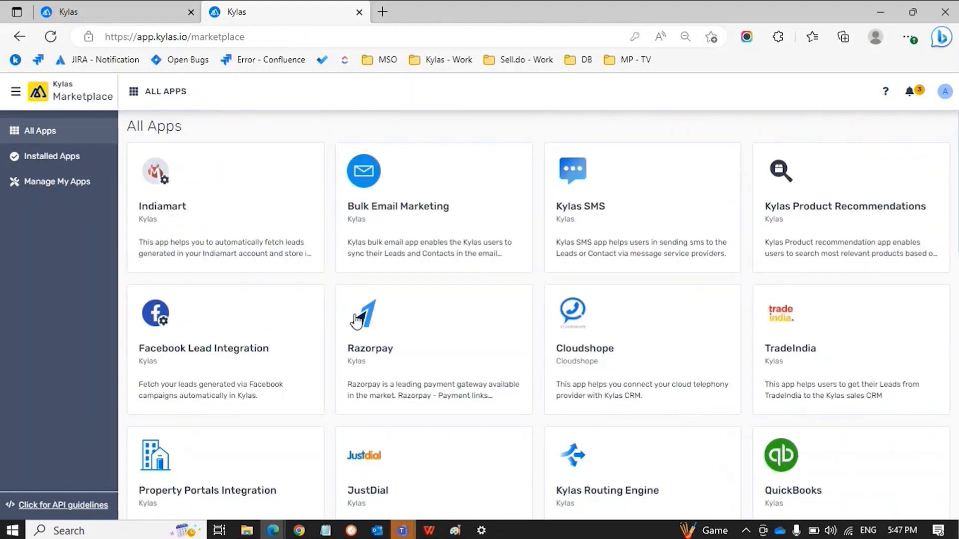
pyautogui.scroll(-15, 356, 321)
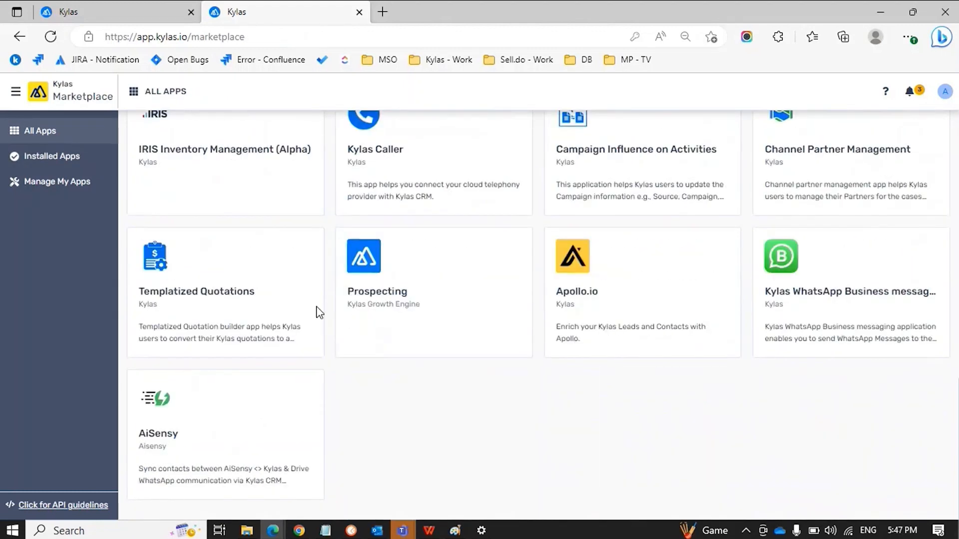
# View the Templatized Quotations app details, then go back to Installed Apps
pyautogui.click(214, 290)
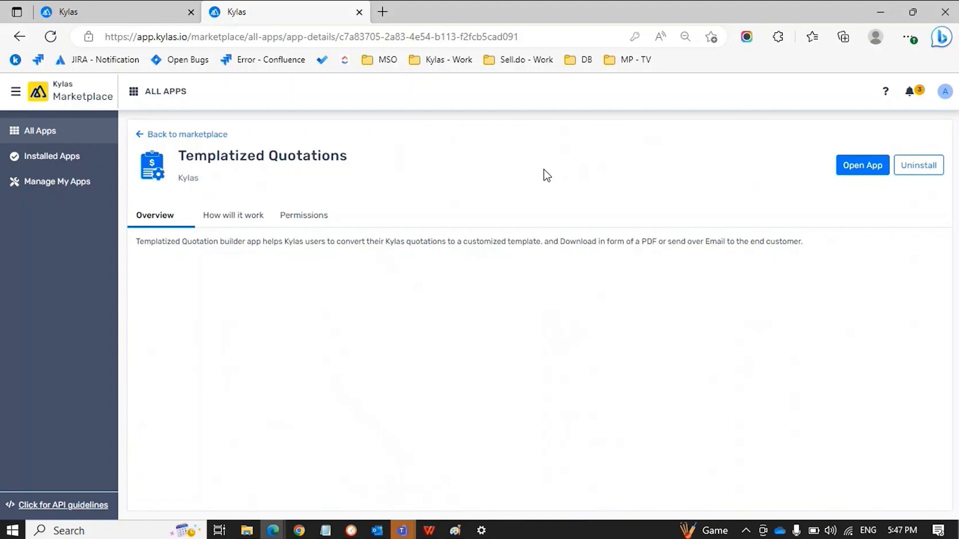
pyautogui.click(71, 158)
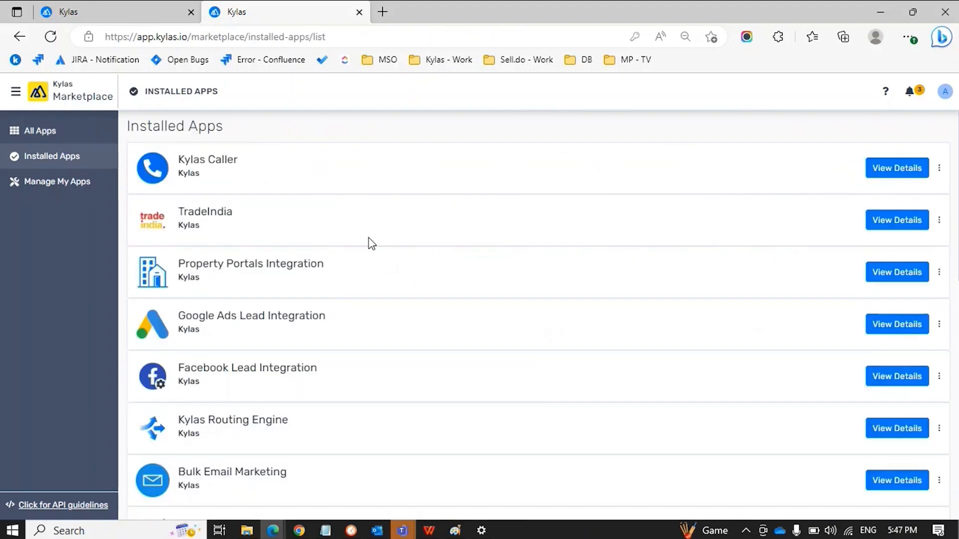
# Open the installed Templatized Quotations app to its About tab with Quotation Builder Help steps
pyautogui.scroll(-10, 372, 243)
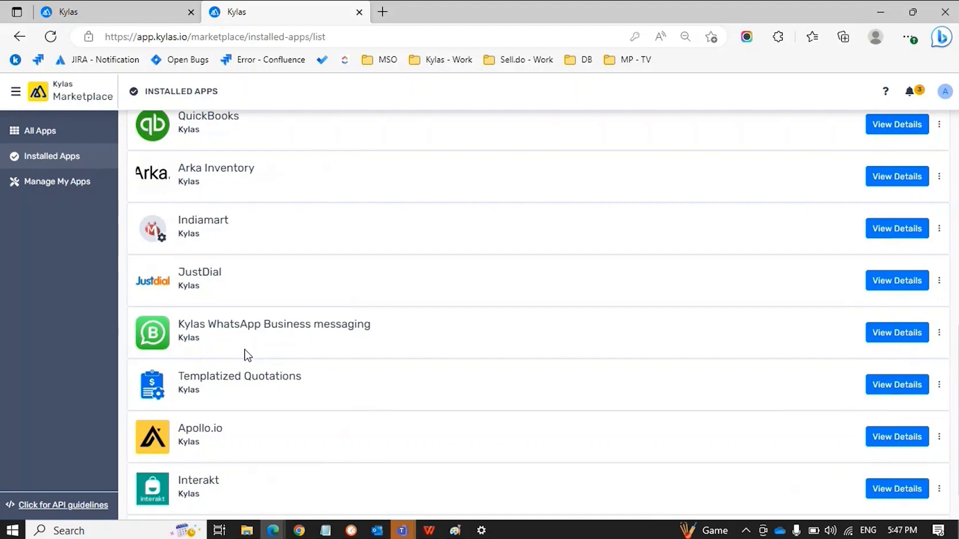
pyautogui.click(898, 394)
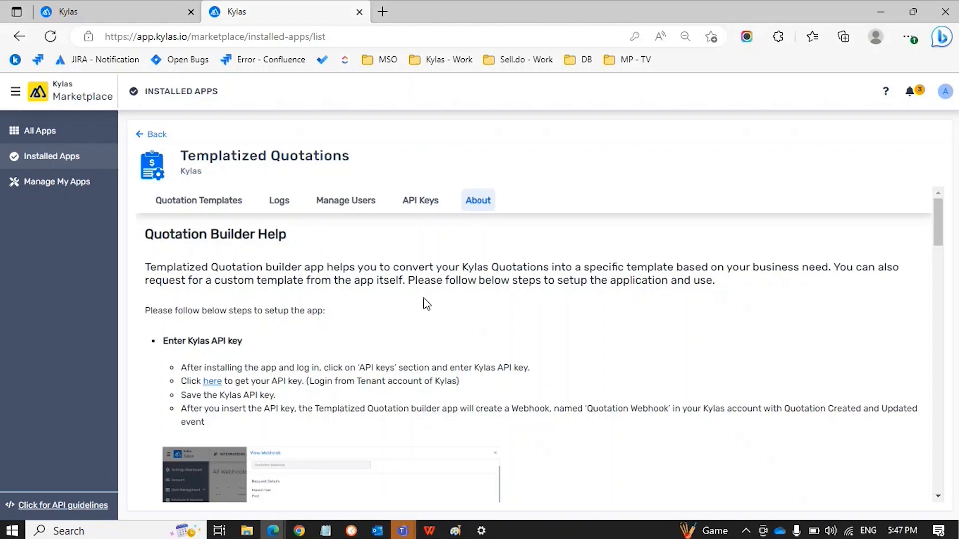
# Check the app's API Keys tab against the CRM's integration settings in the Sales tab
pyautogui.click(422, 208)
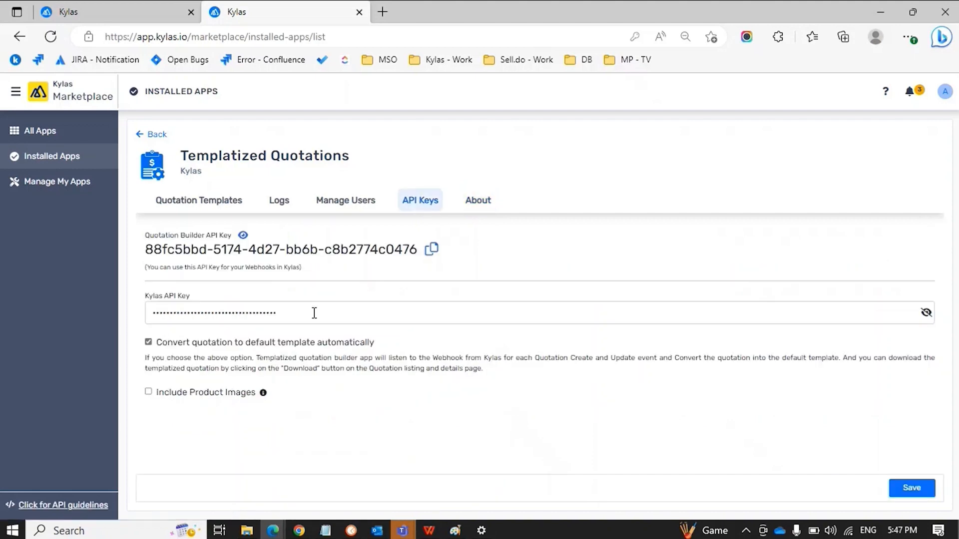
pyautogui.click(115, 15)
pyautogui.click(17, 506)
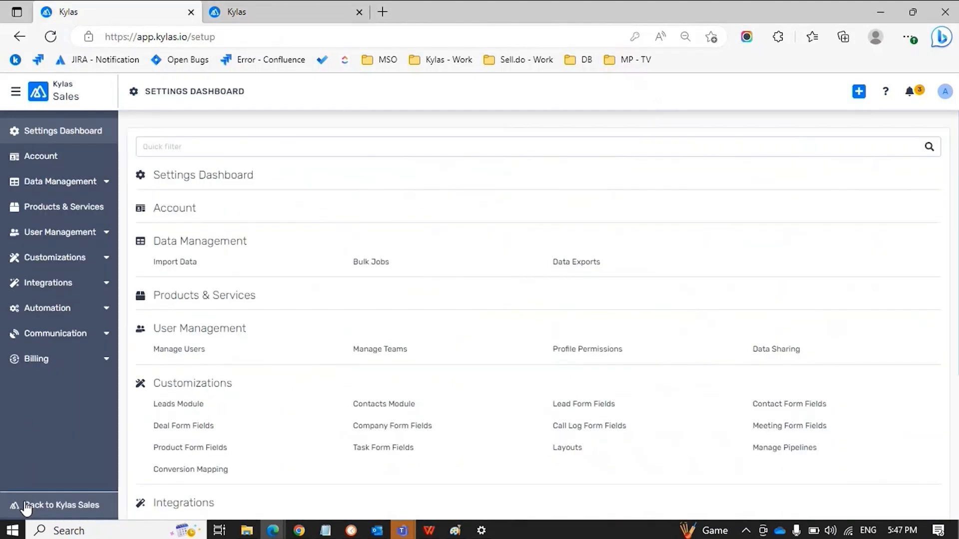
pyautogui.click(64, 288)
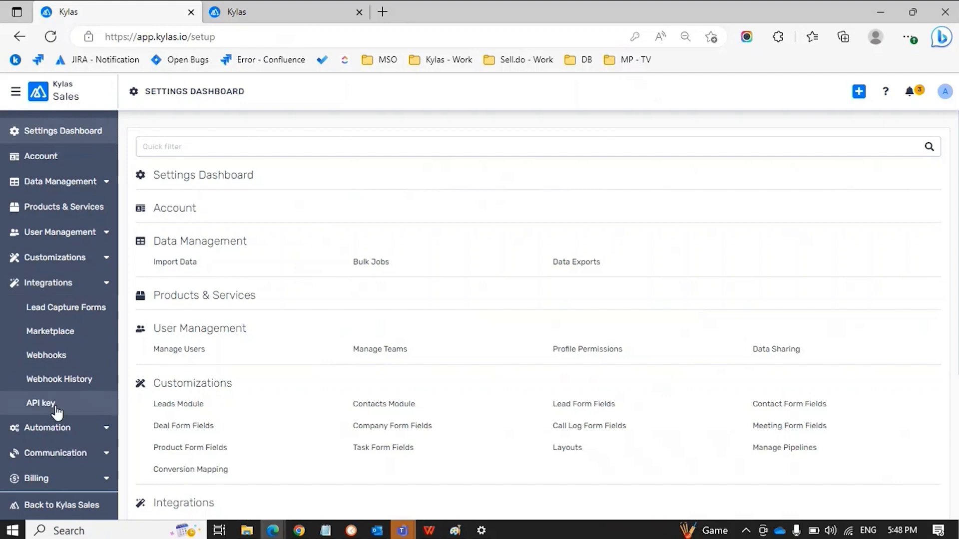
pyautogui.hotkey('ctrl', 'Tab')
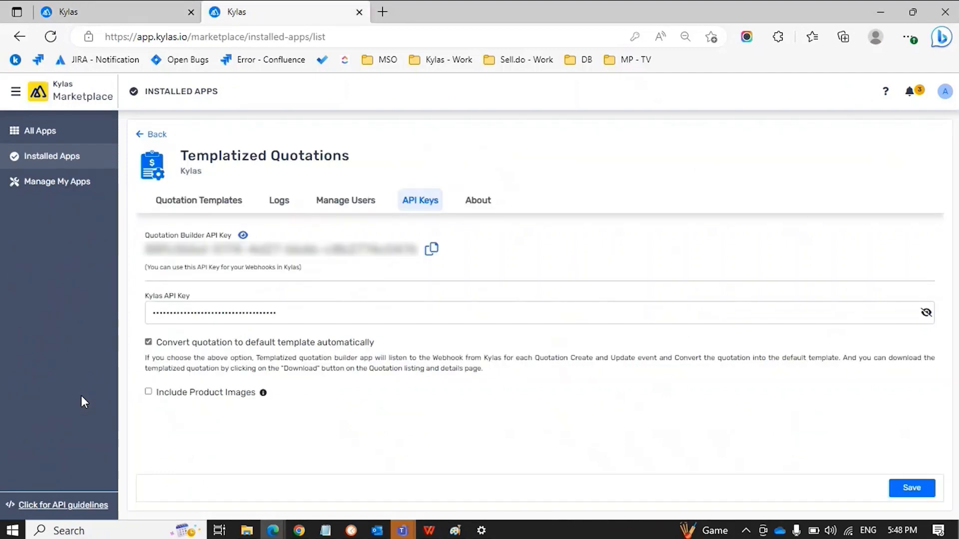
# Review the app's Manage Users, generated-PDF Logs, and Quotation Templates tabs
pyautogui.click(329, 201)
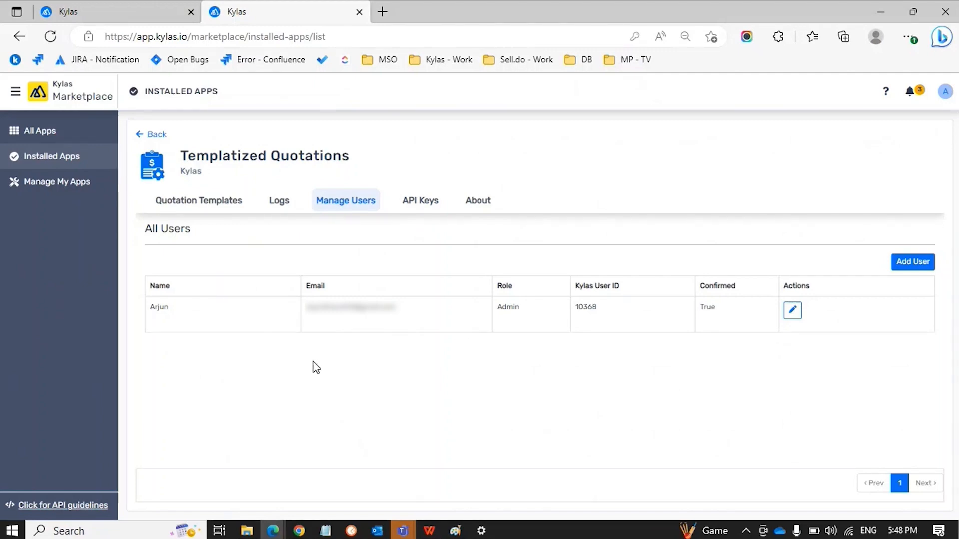
pyautogui.click(278, 206)
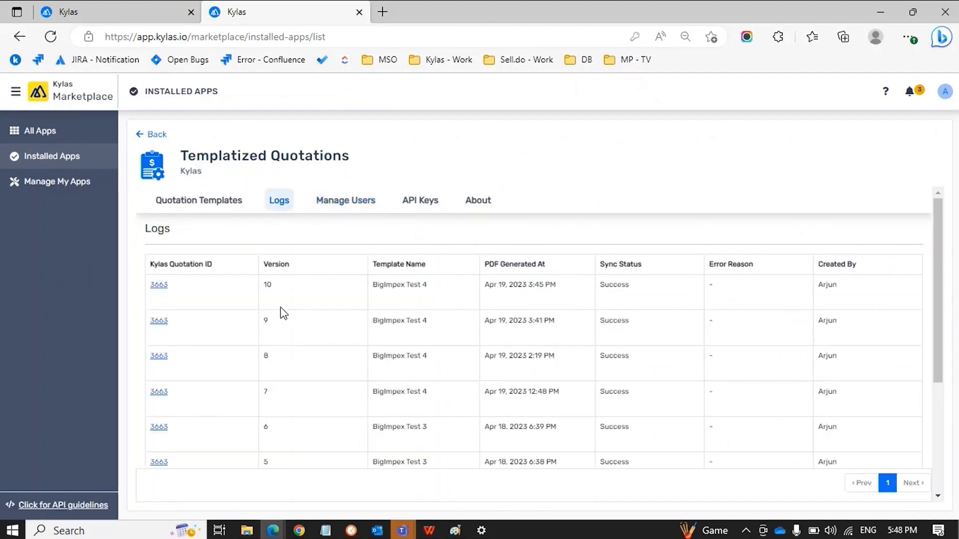
pyautogui.scroll(-4, 284, 316)
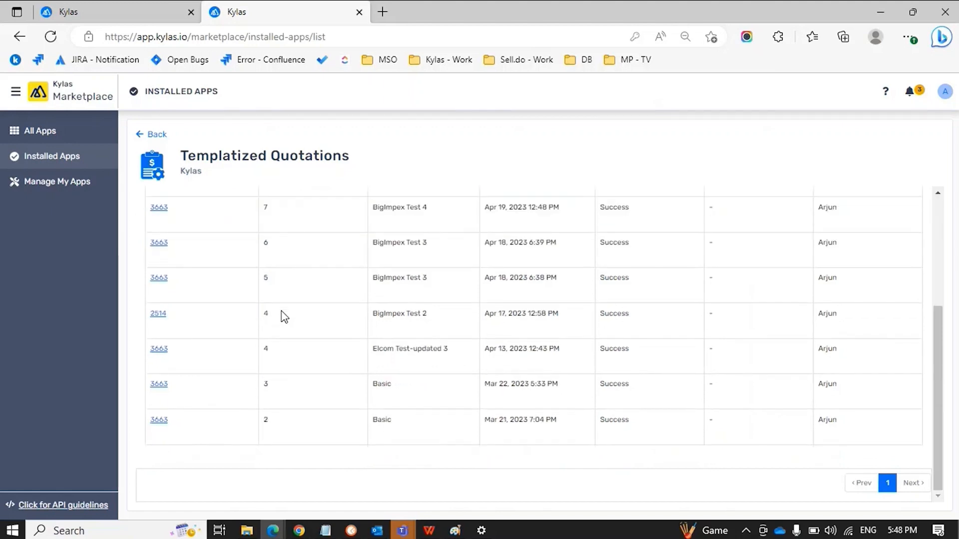
pyautogui.scroll(4, 282, 315)
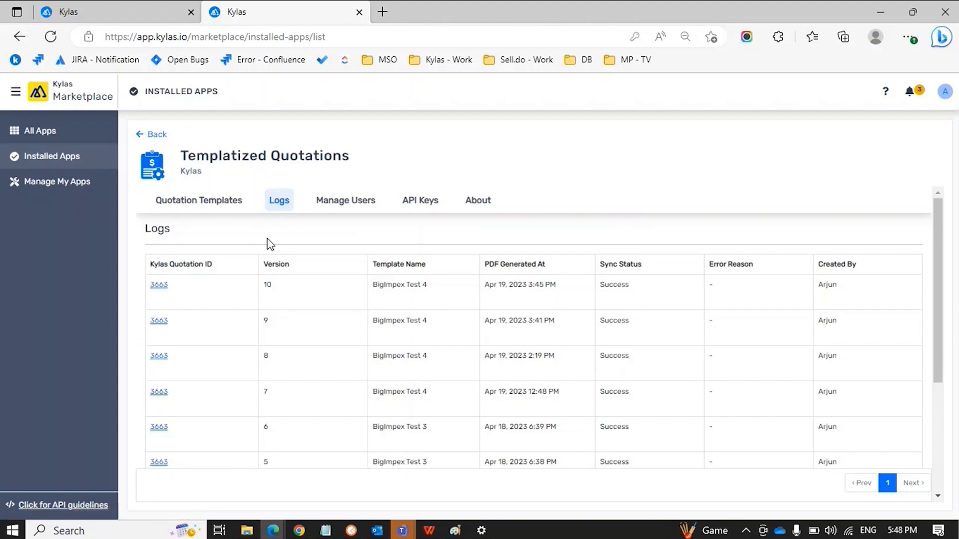
pyautogui.click(239, 207)
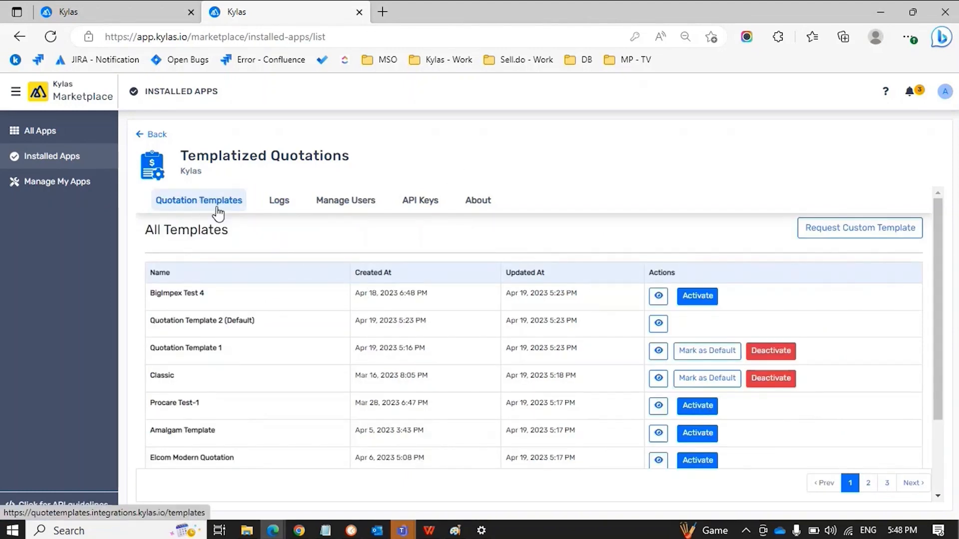
# Page through the quotation templates to pages 2 and 3, then back to page 1
pyautogui.scroll(-2, 392, 347)
pyautogui.scroll(2, 392, 343)
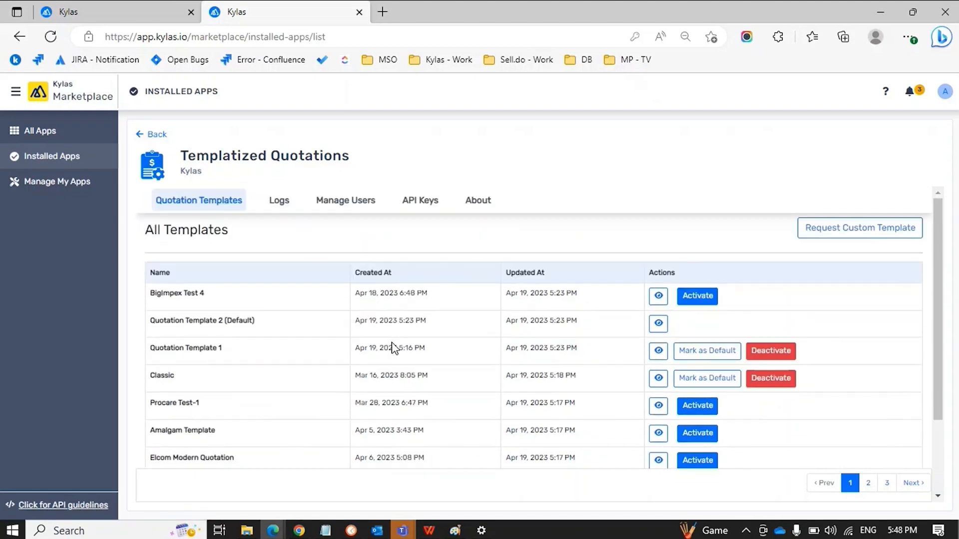
pyautogui.click(866, 483)
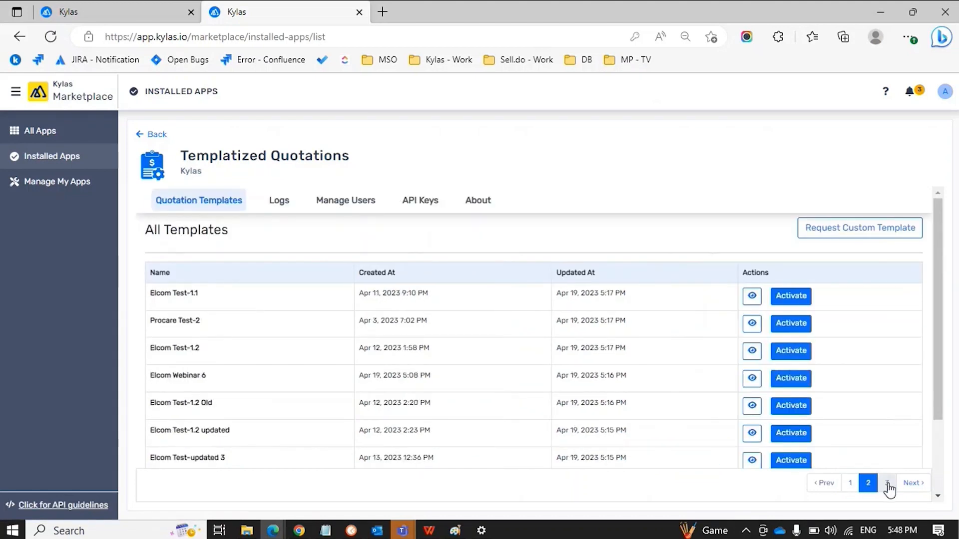
pyautogui.click(888, 483)
pyautogui.click(878, 485)
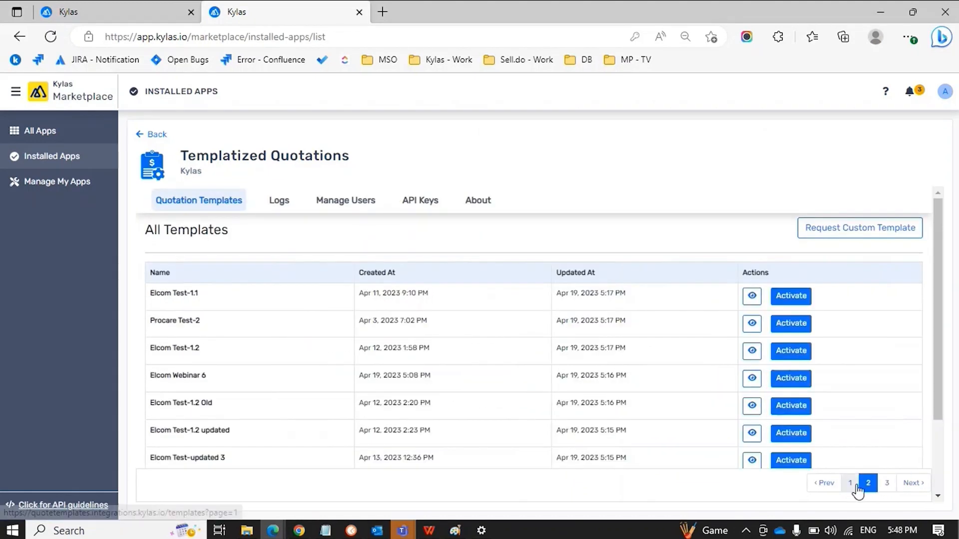
pyautogui.click(852, 483)
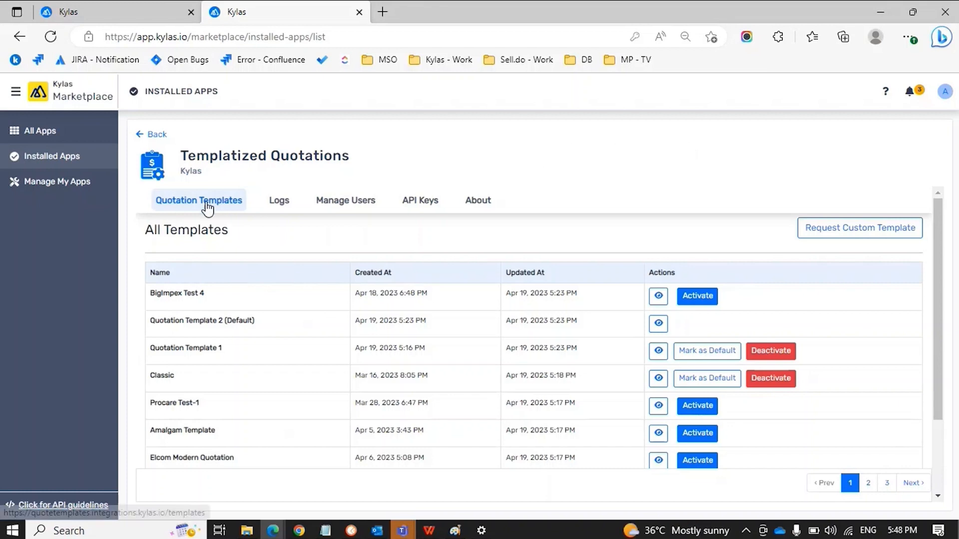
# Switch to Kylas Sales via the apps menu, then start a Request Custom Template form
pyautogui.click(145, 17)
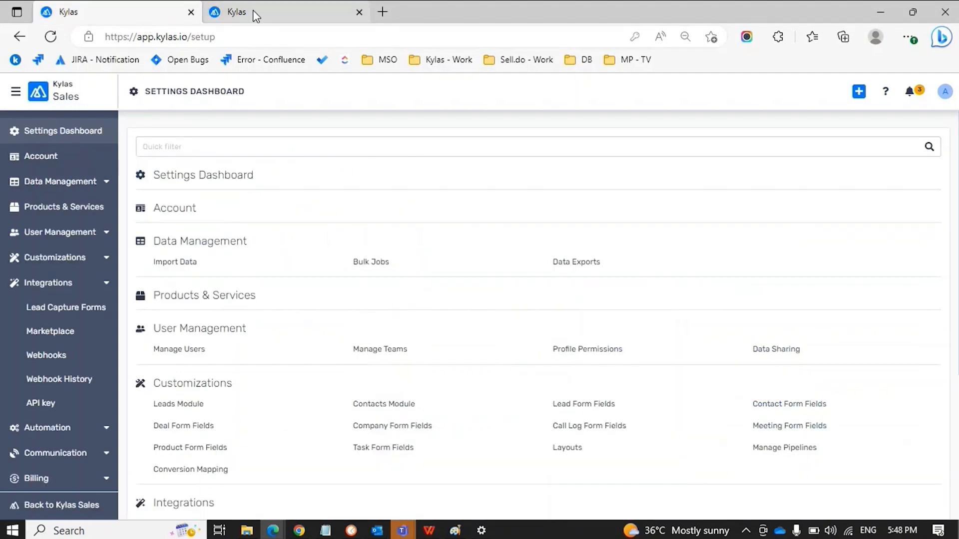
pyautogui.click(15, 91)
pyautogui.click(34, 122)
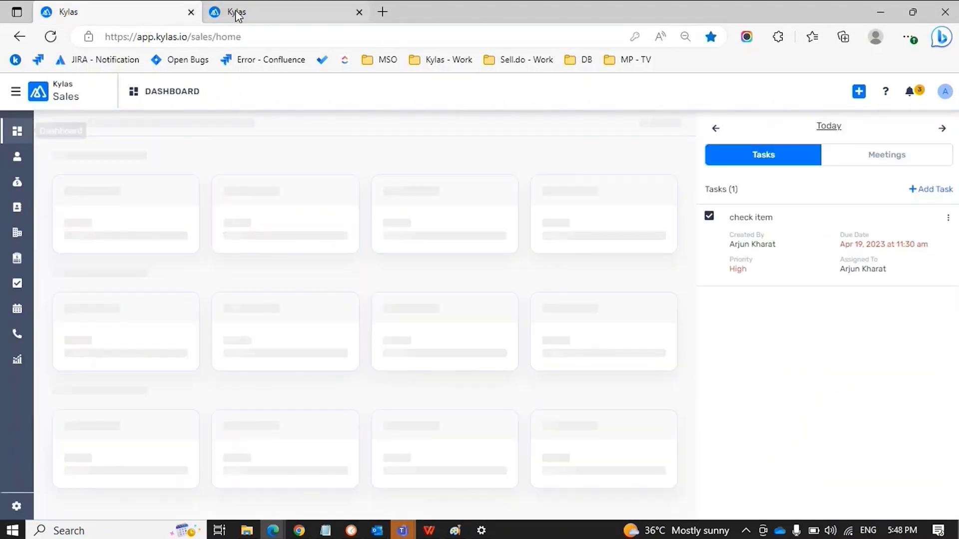
pyautogui.click(236, 12)
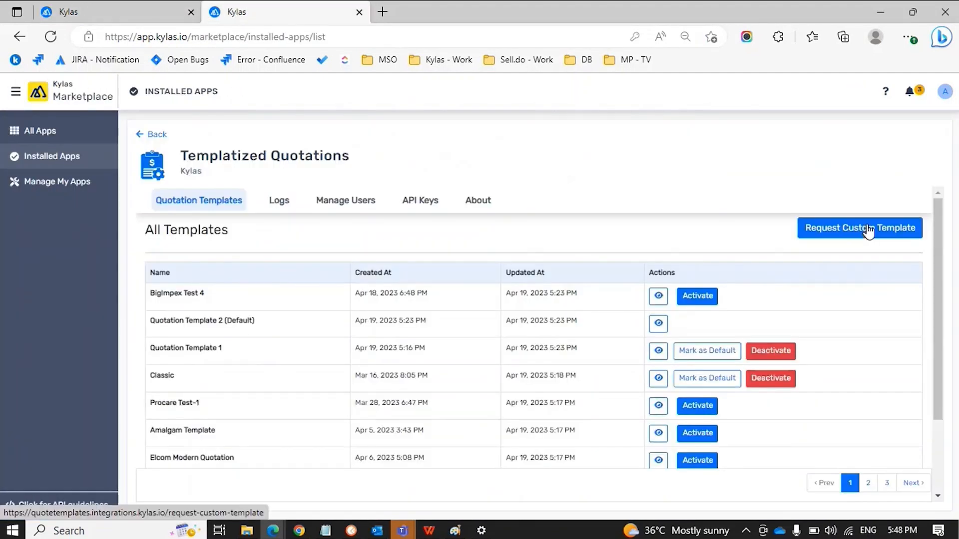
pyautogui.click(834, 239)
pyautogui.click(855, 234)
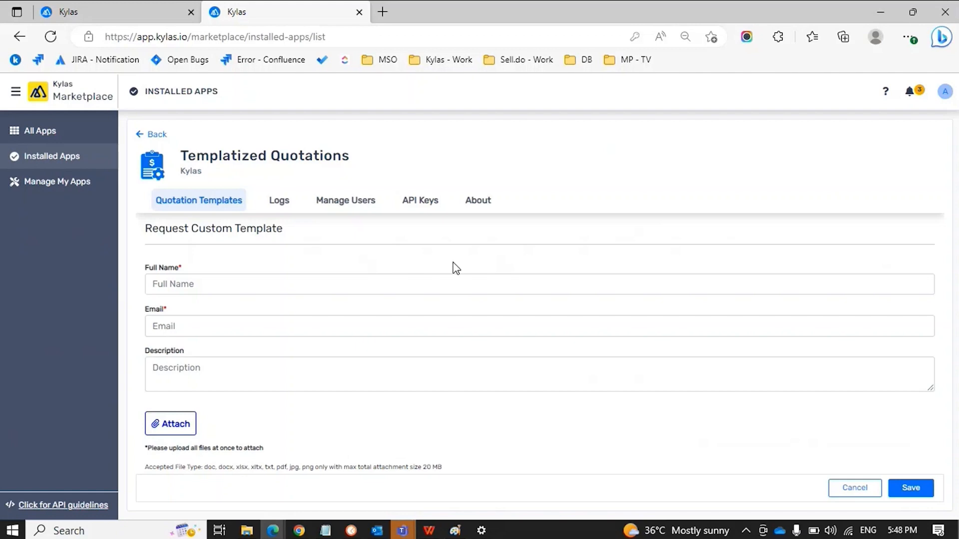
pyautogui.click(265, 288)
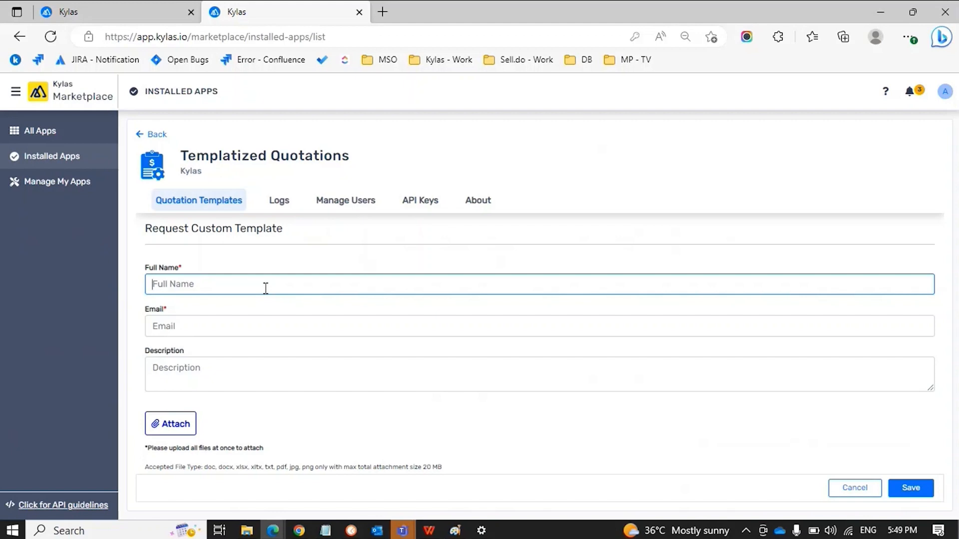
pyautogui.press('Tab')
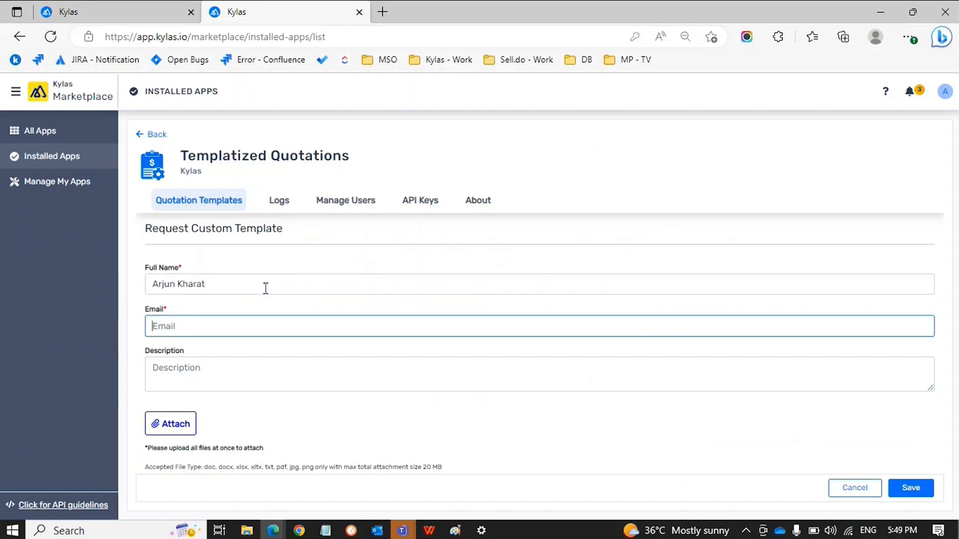
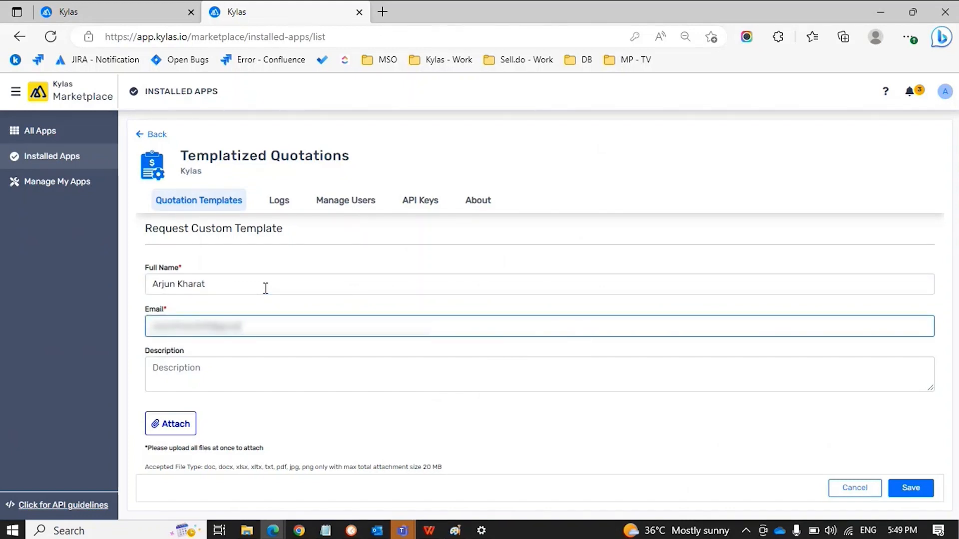
pyautogui.click(224, 370)
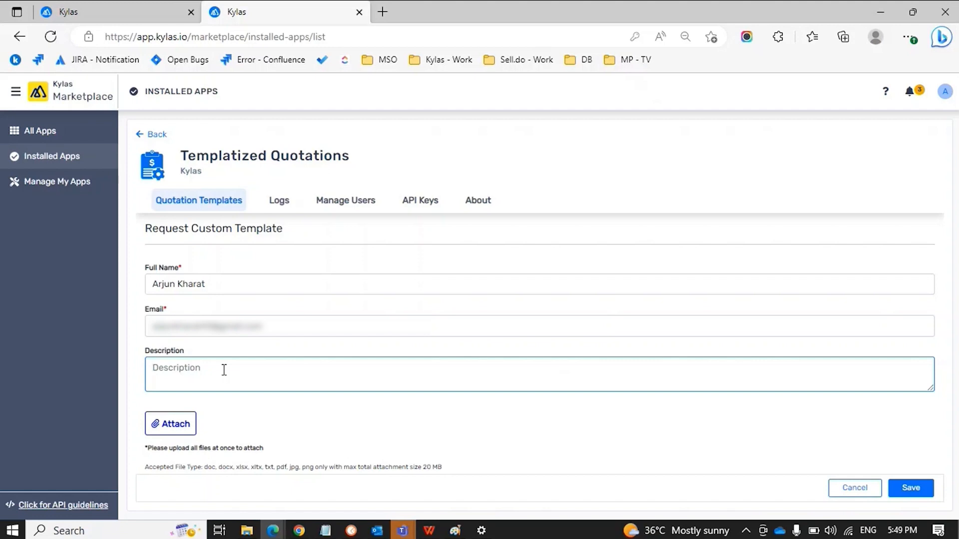
pyautogui.click(183, 426)
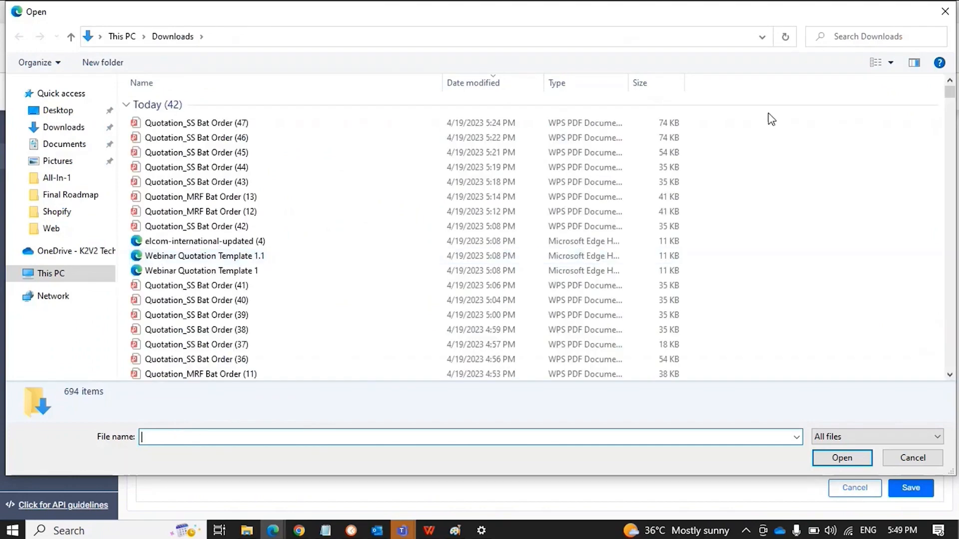
pyautogui.click(944, 12)
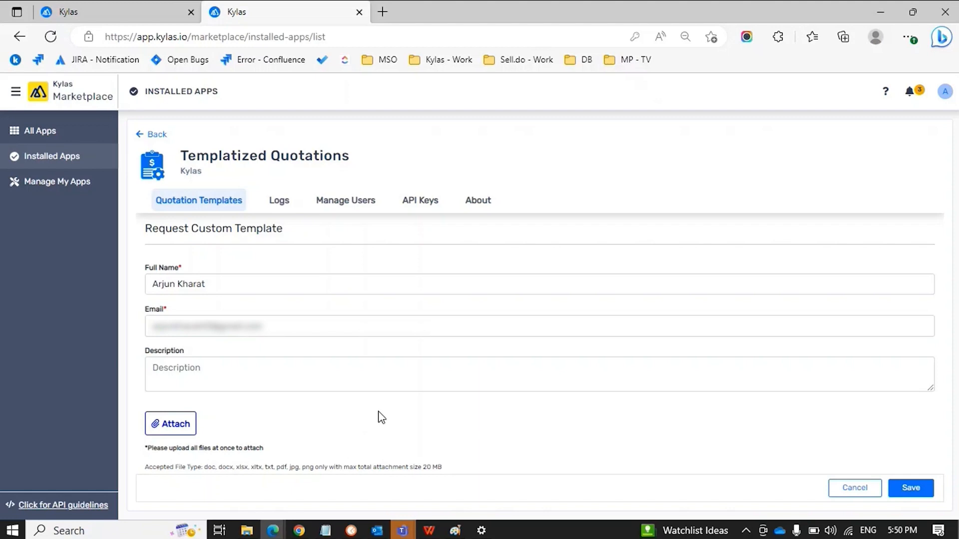
pyautogui.click(143, 14)
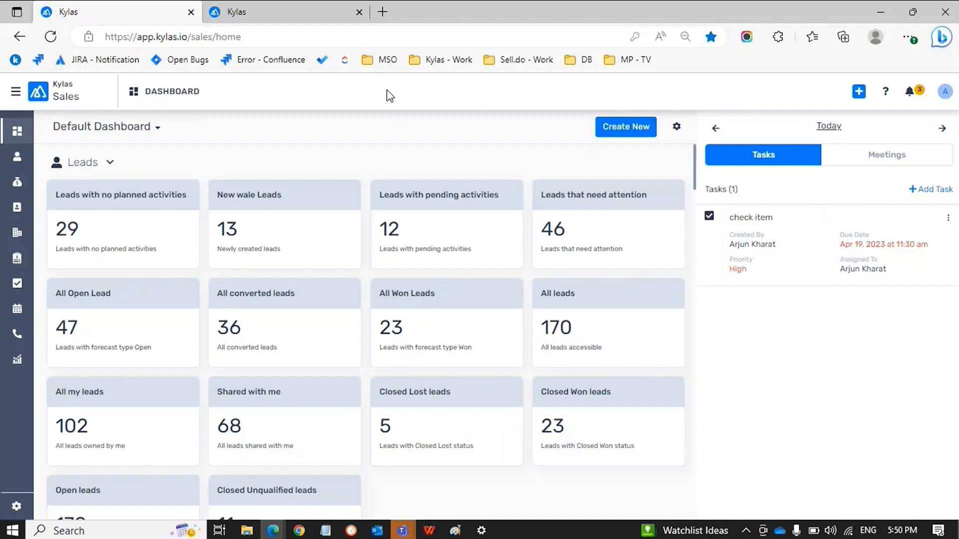
# Return to the Templatized Quotations app's list of all quotation templates
pyautogui.click(302, 10)
pyautogui.click(202, 205)
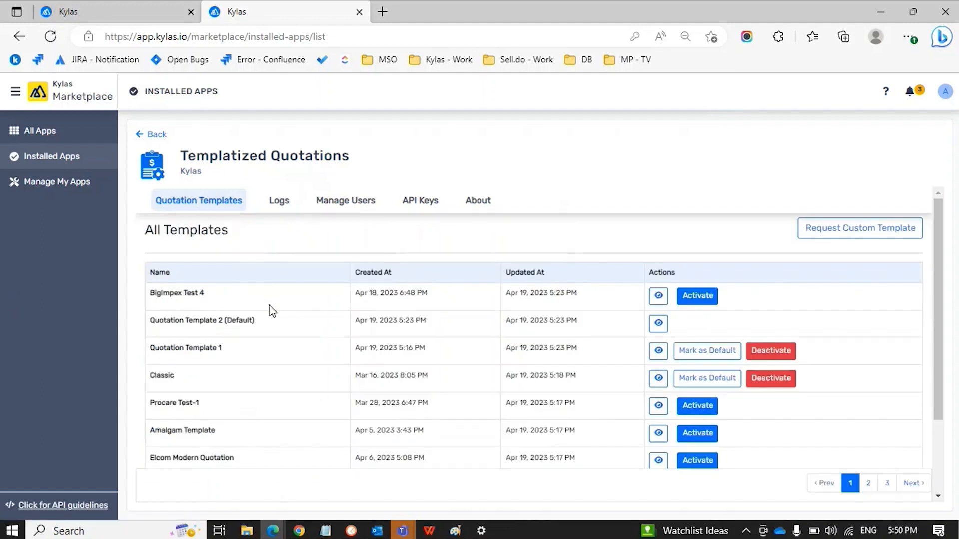
pyautogui.scroll(-3, 261, 331)
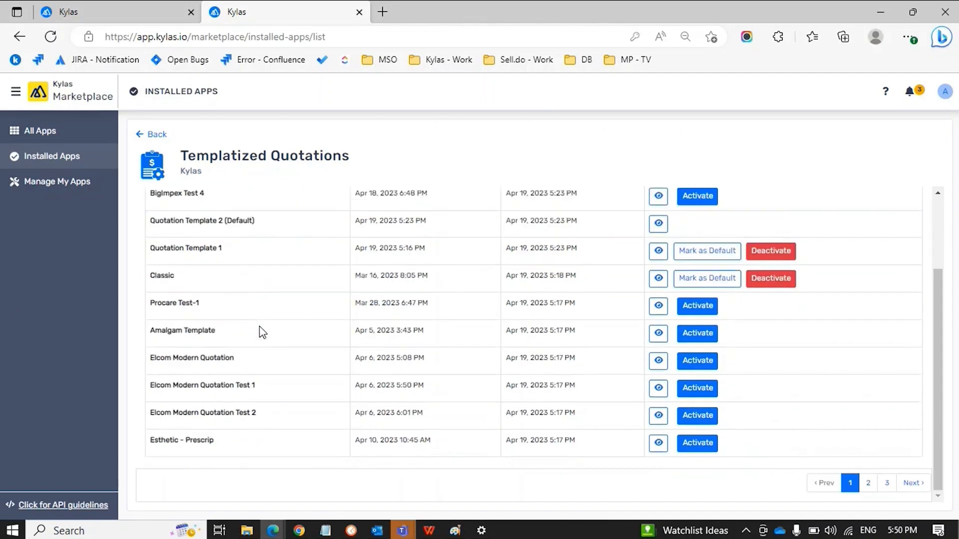
pyautogui.scroll(3, 290, 312)
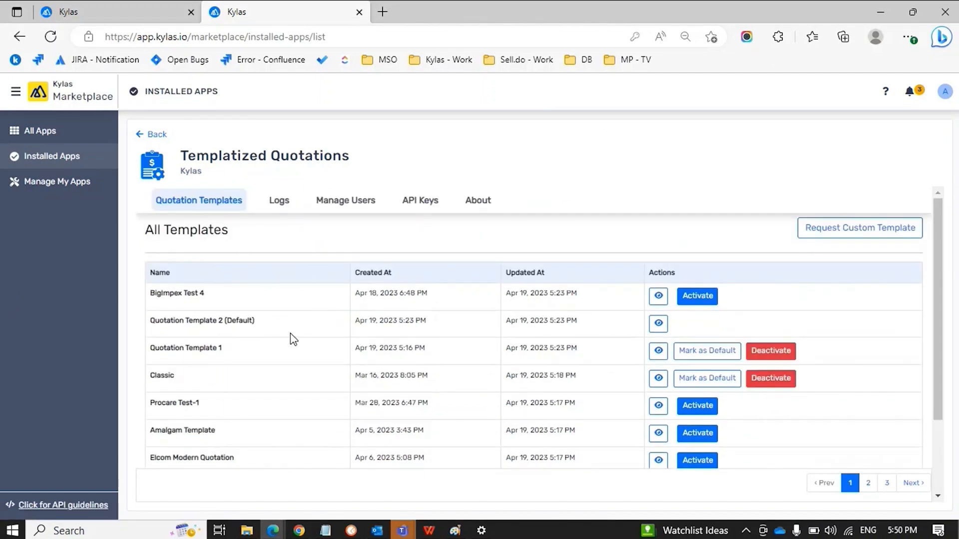
pyautogui.scroll(-2, 500, 332)
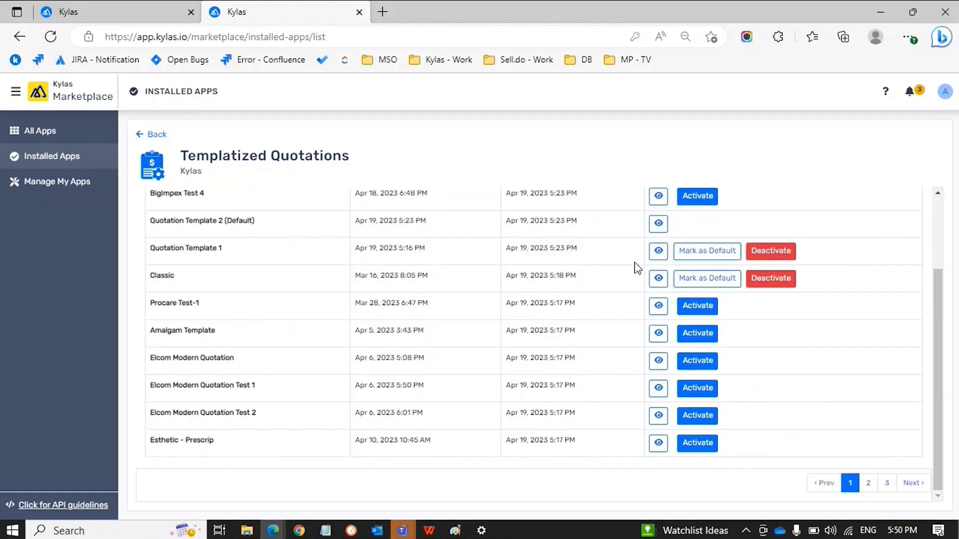
# Preview the Classic template's sample quotation, close it, and return to the Sales dashboard
pyautogui.click(659, 278)
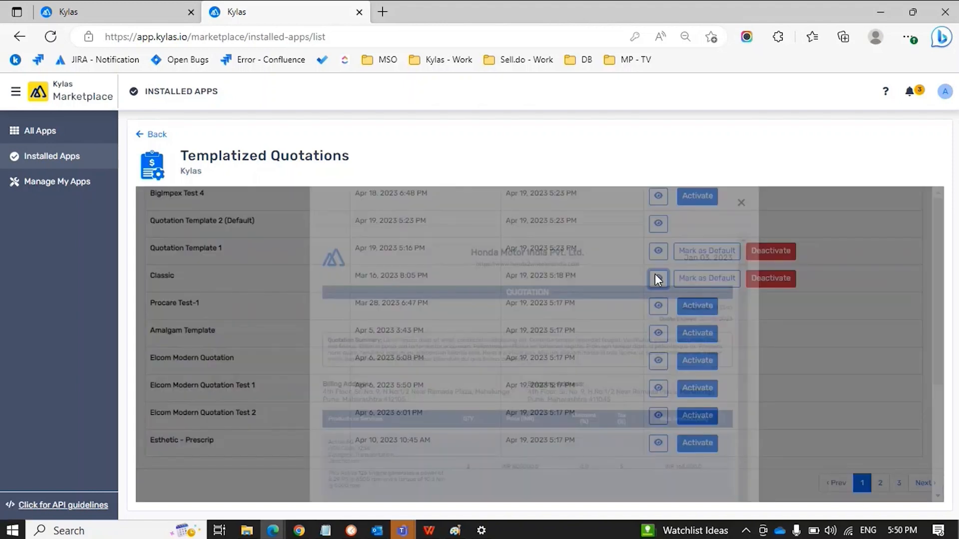
pyautogui.scroll(-5, 509, 373)
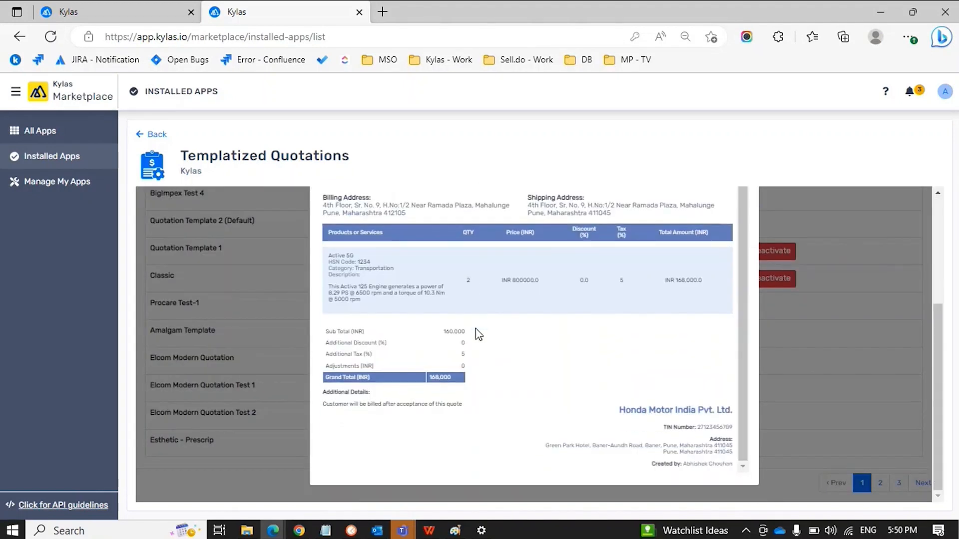
pyautogui.scroll(5, 478, 333)
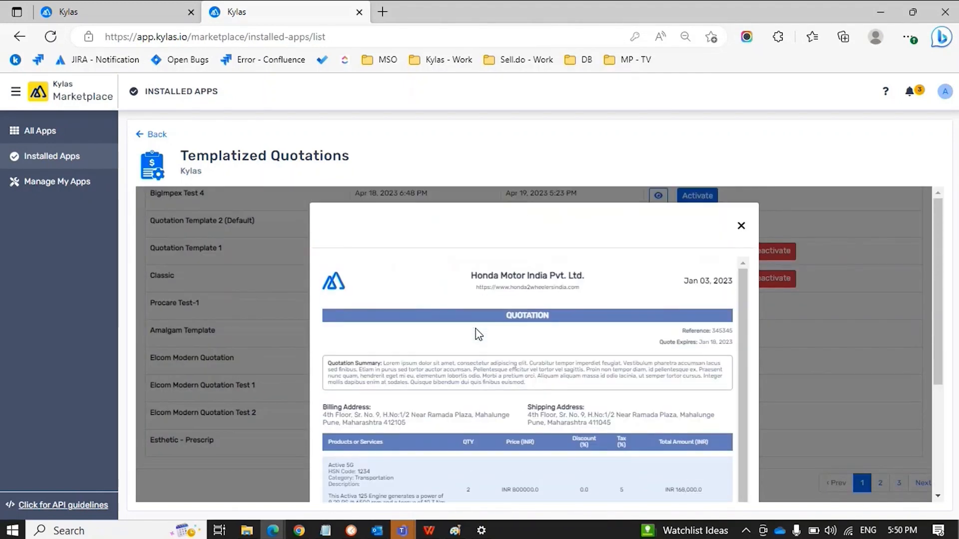
pyautogui.click(740, 226)
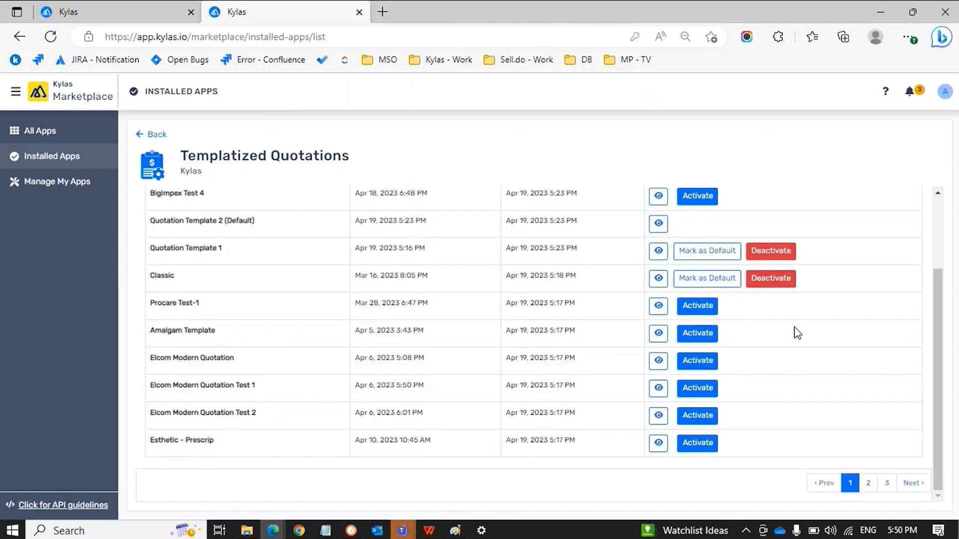
pyautogui.click(141, 19)
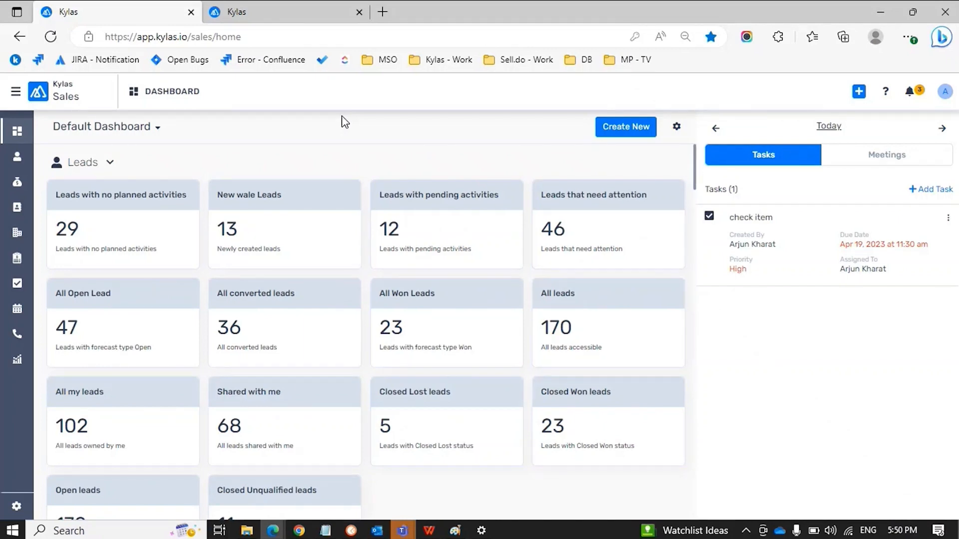
# Open the SS Bat Order quotation (#QN - 10011) and show its actions dropdown
pyautogui.click(16, 259)
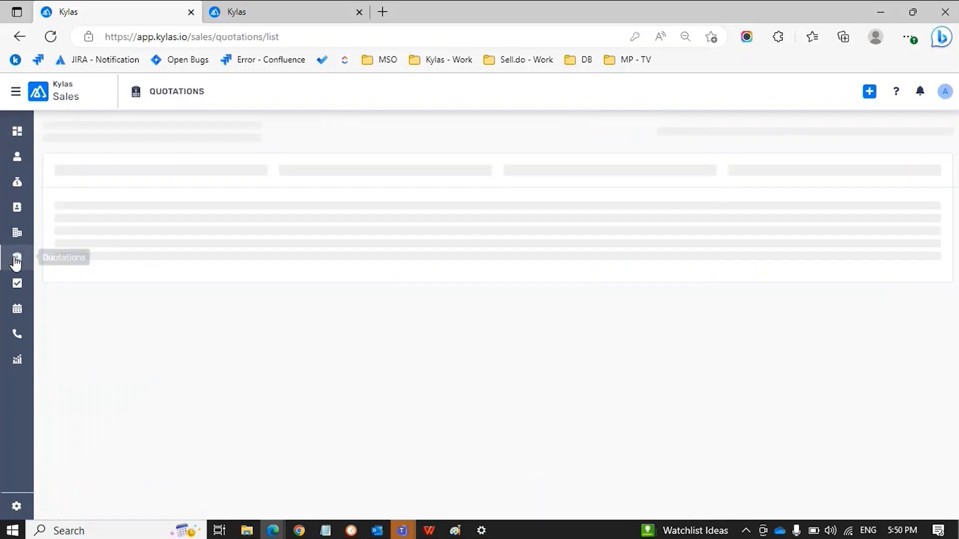
pyautogui.click(287, 208)
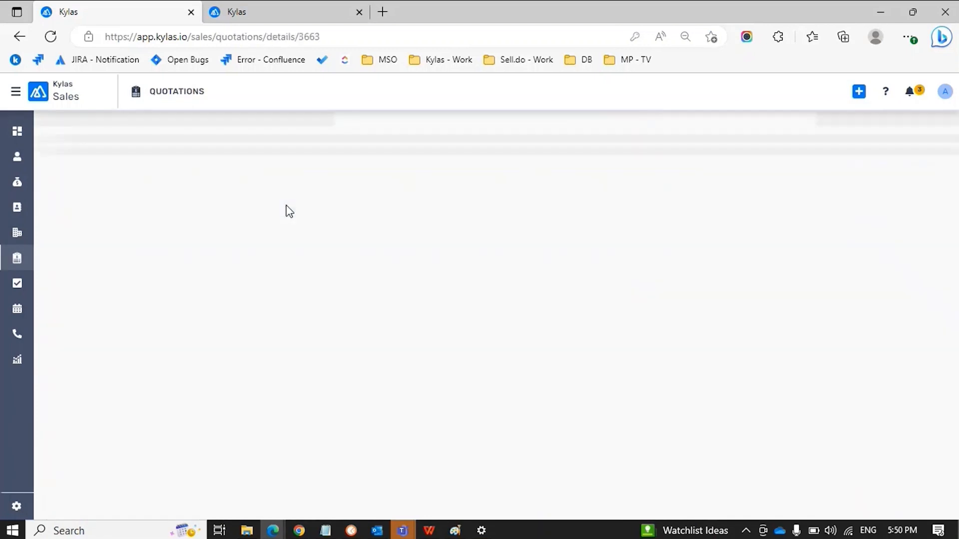
pyautogui.click(16, 258)
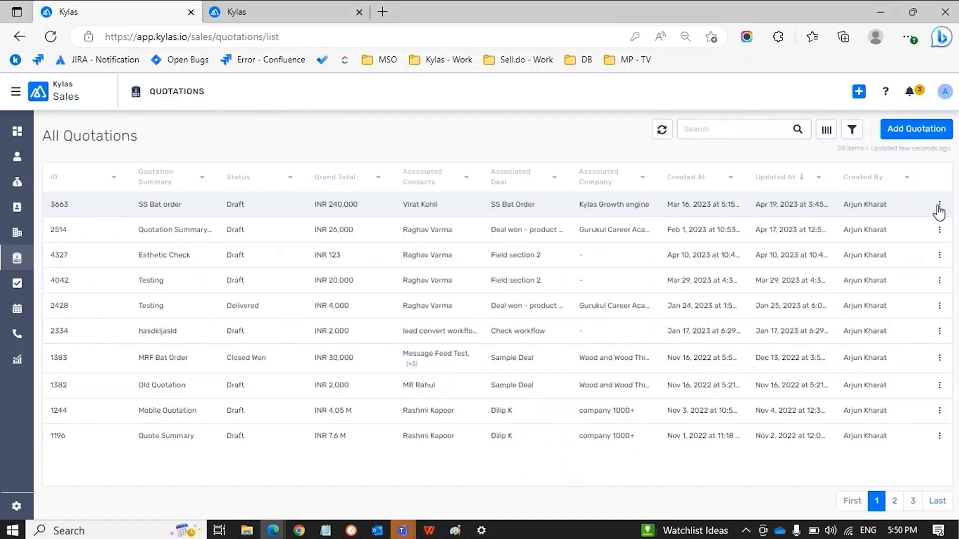
pyautogui.click(939, 206)
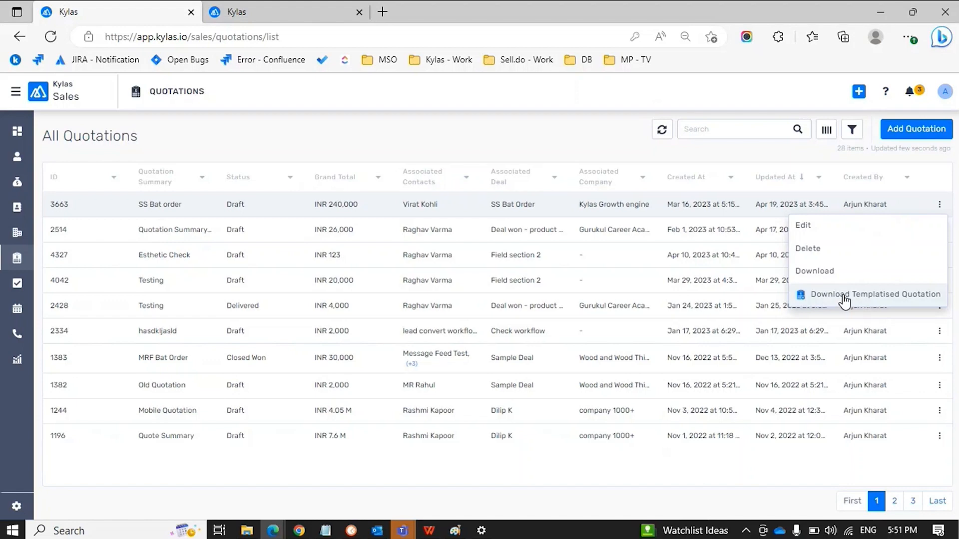
pyautogui.click(400, 207)
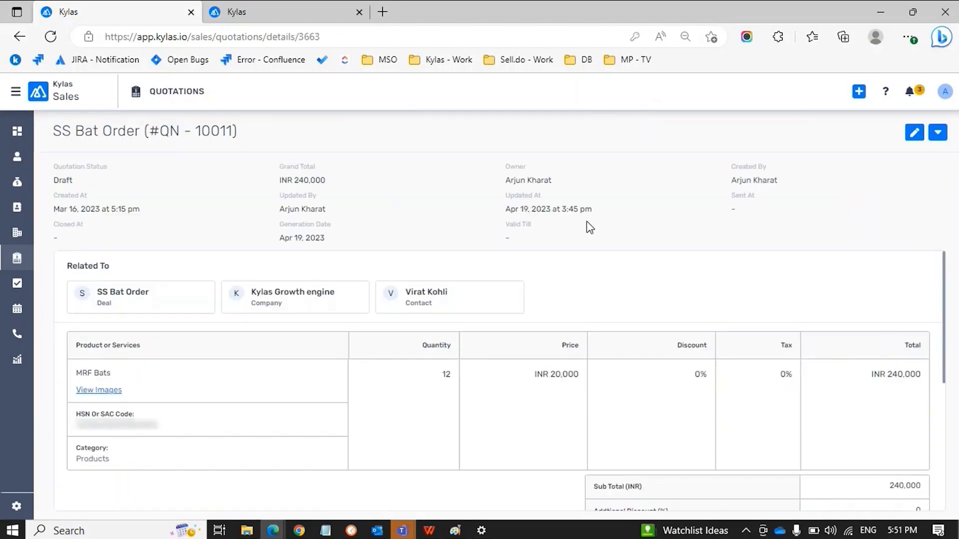
pyautogui.click(937, 132)
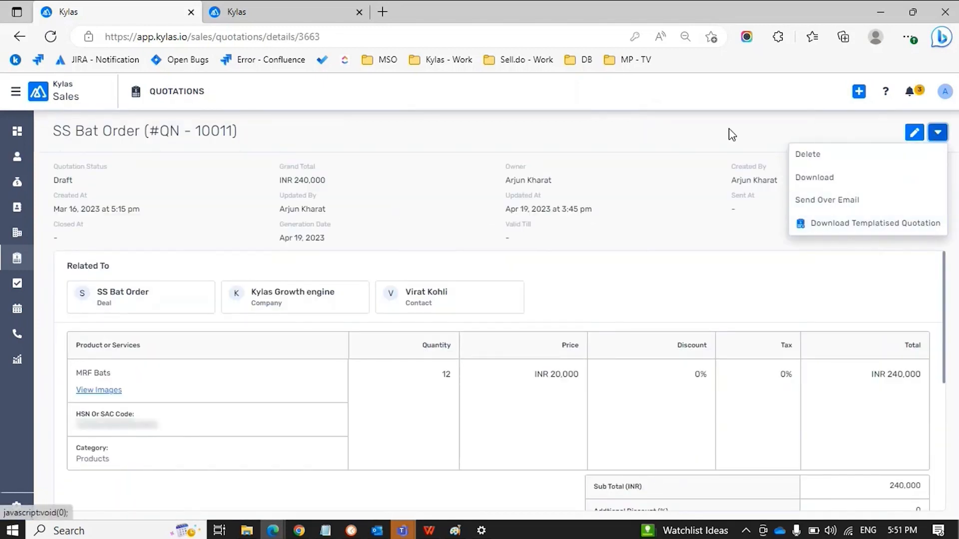
pyautogui.click(705, 98)
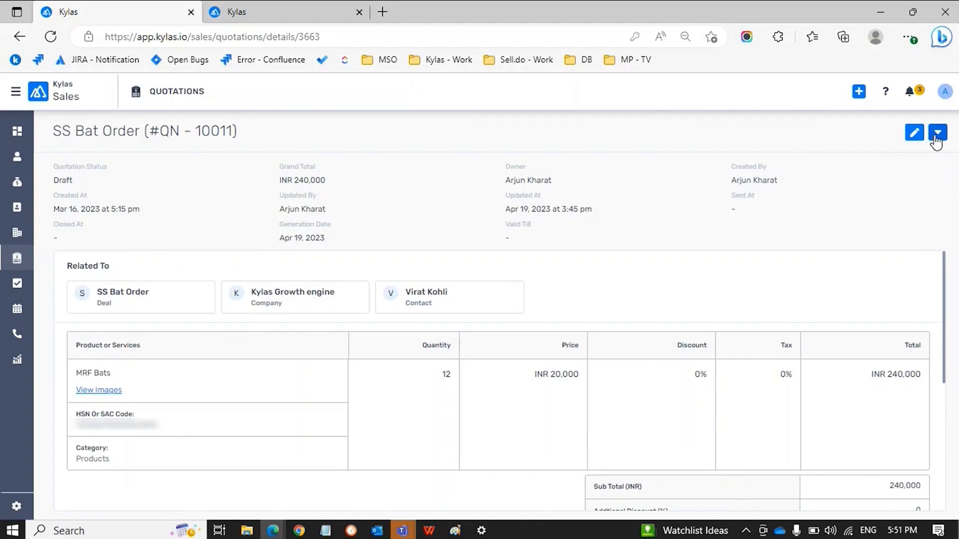
pyautogui.click(937, 132)
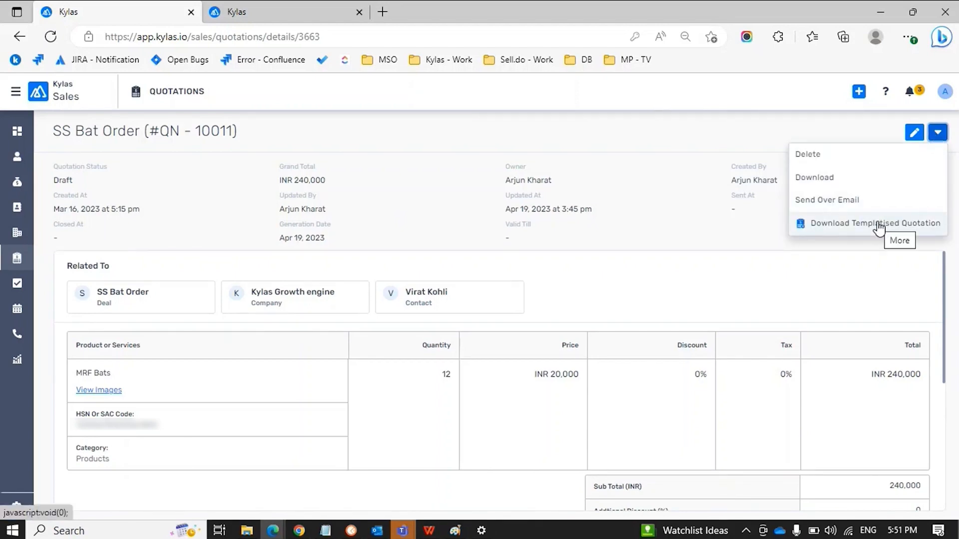
# Start Download Templatised Quotation for SS Bat Order and expand its Quotation Templates list
pyautogui.click(878, 226)
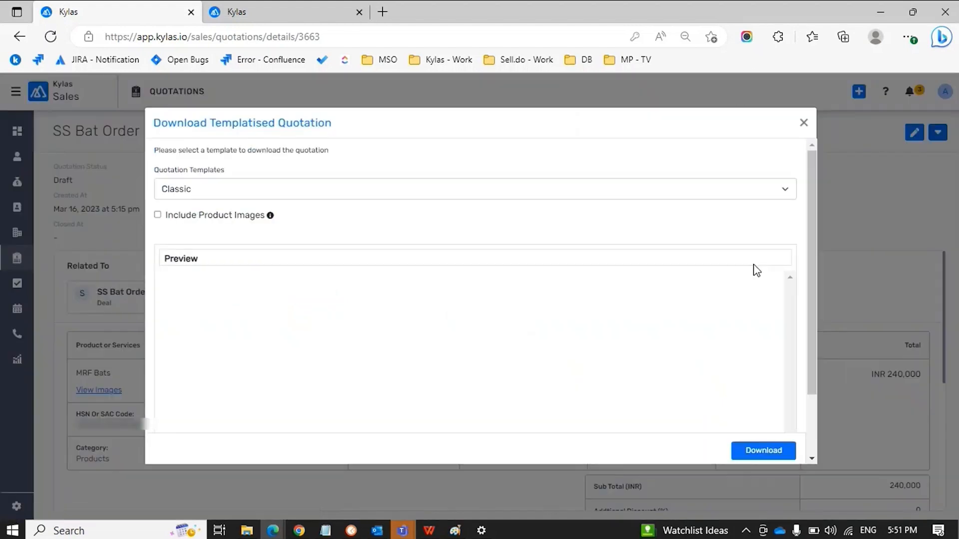
pyautogui.click(301, 190)
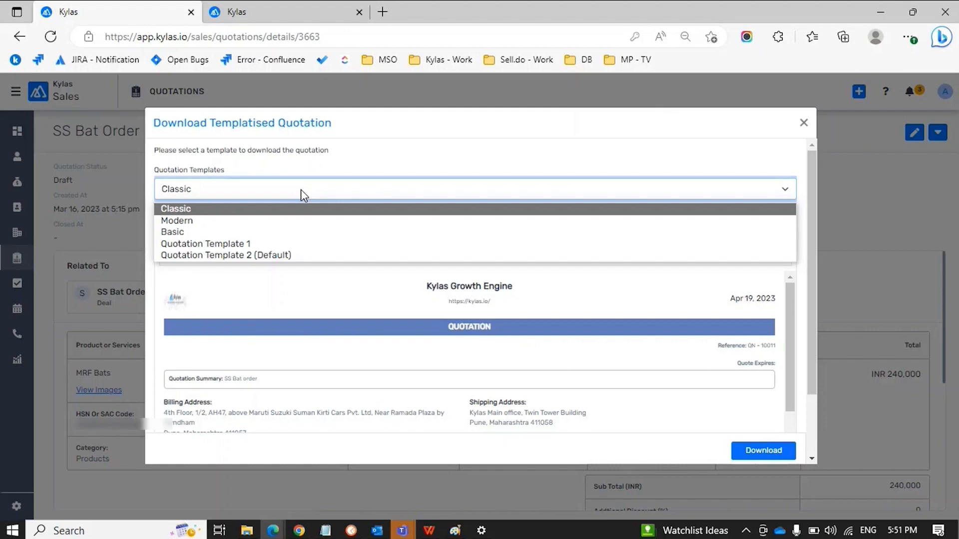
pyautogui.click(221, 236)
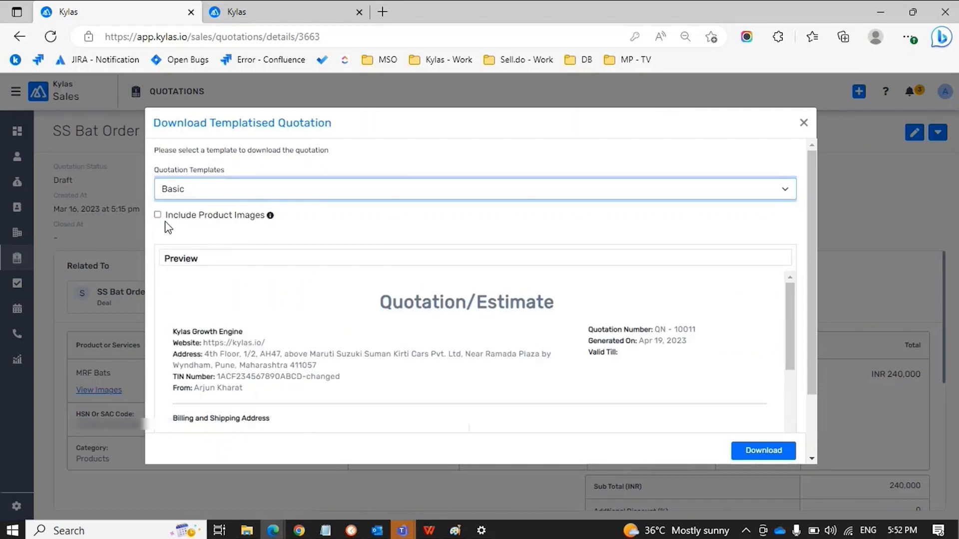
pyautogui.click(280, 16)
pyautogui.click(107, 16)
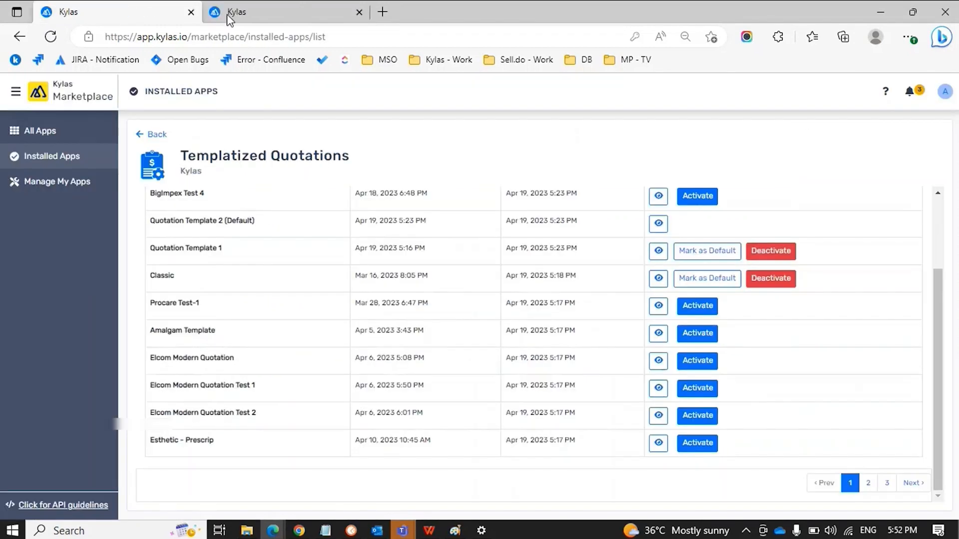
pyautogui.click(253, 16)
pyautogui.scroll(-10, 349, 287)
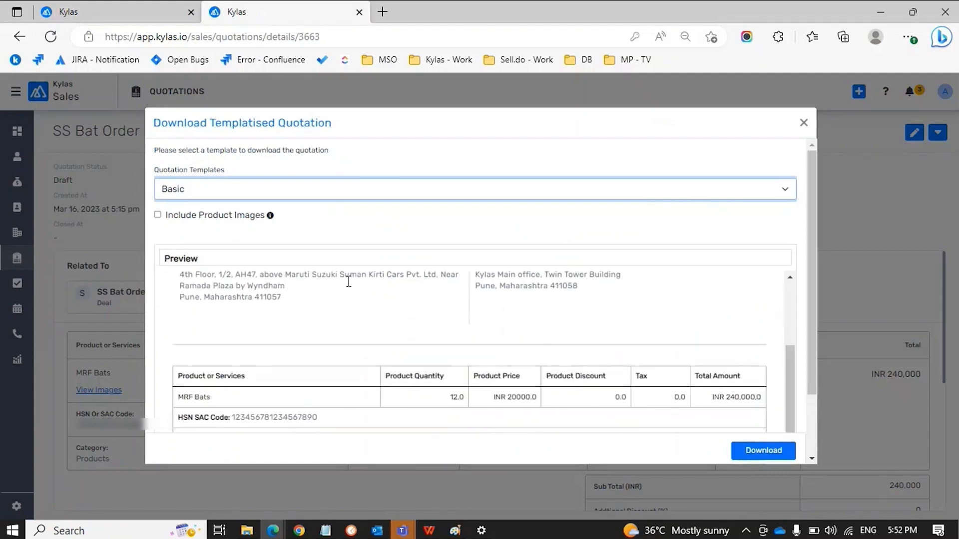
pyautogui.scroll(-2, 350, 287)
pyautogui.scroll(12, 349, 285)
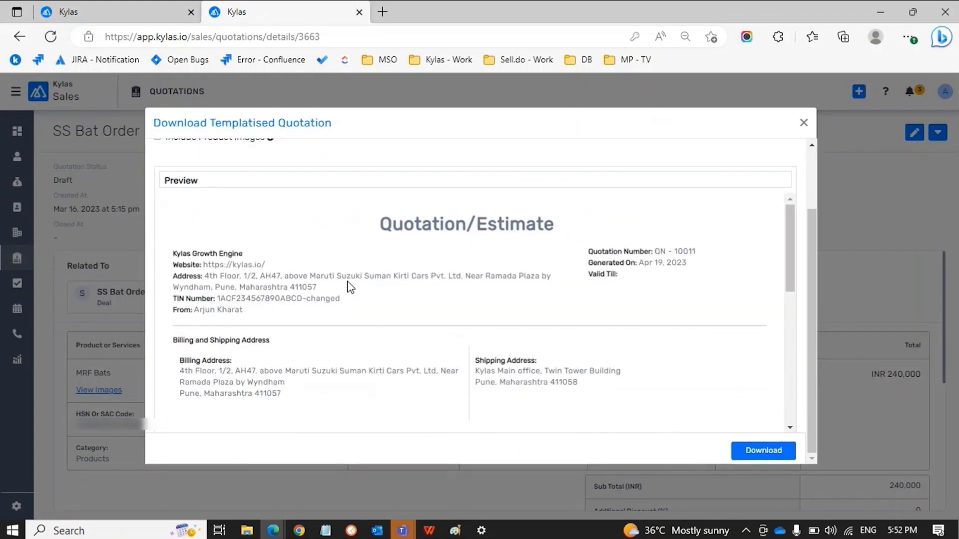
pyautogui.scroll(-1, 349, 285)
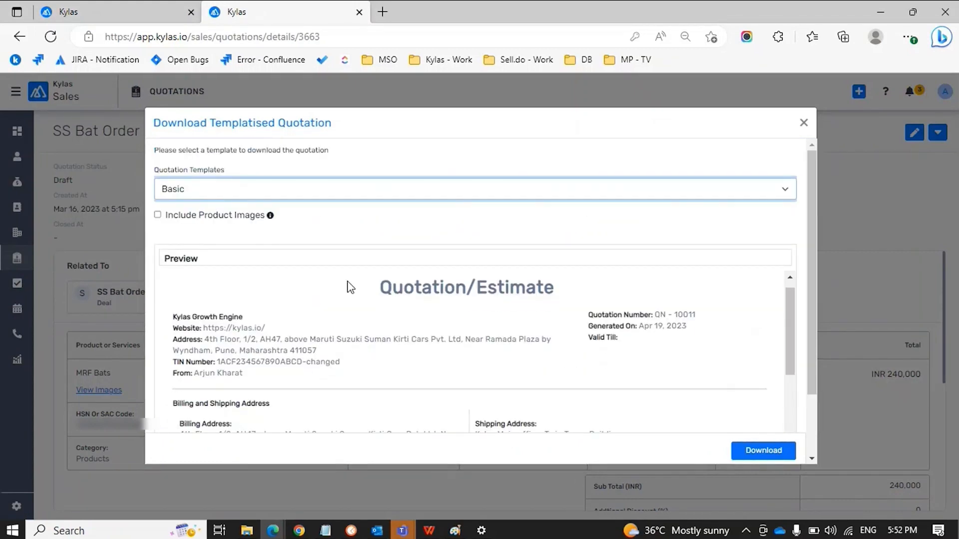
pyautogui.click(202, 192)
pyautogui.click(202, 193)
pyautogui.moveTo(270, 215)
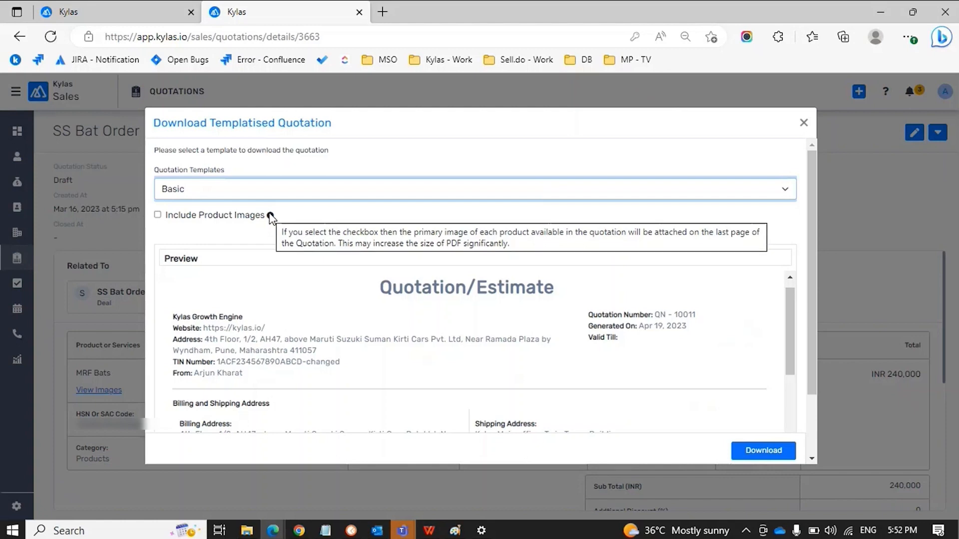
pyautogui.click(218, 227)
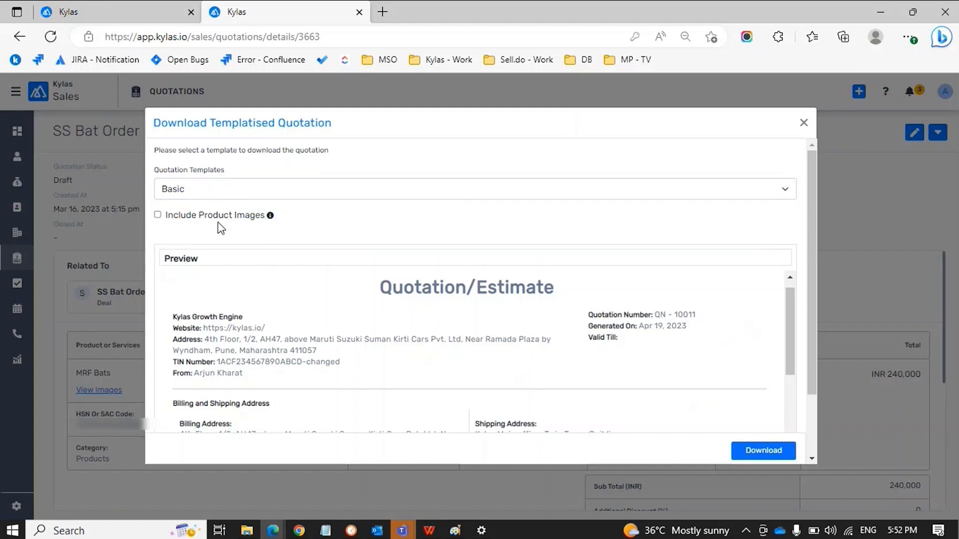
pyautogui.scroll(-3, 358, 332)
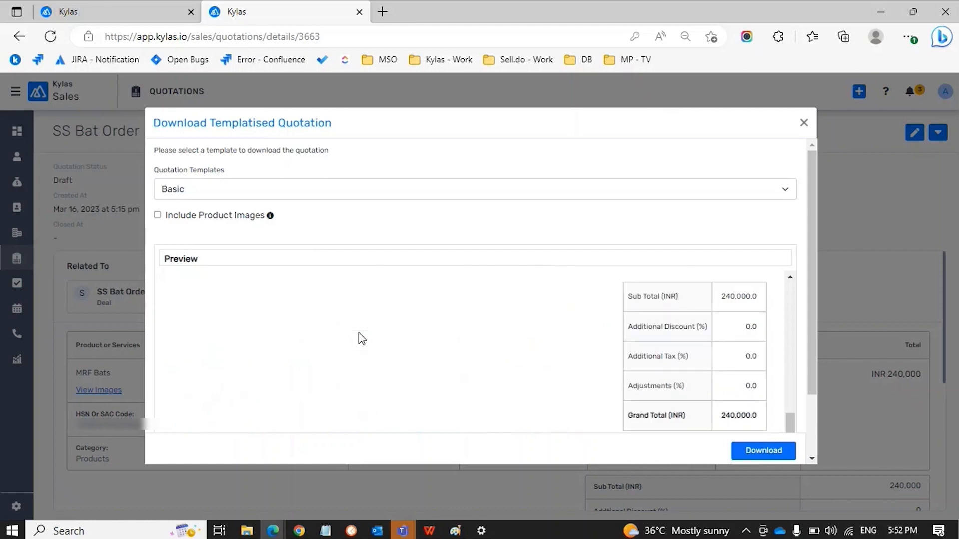
pyautogui.scroll(8, 359, 332)
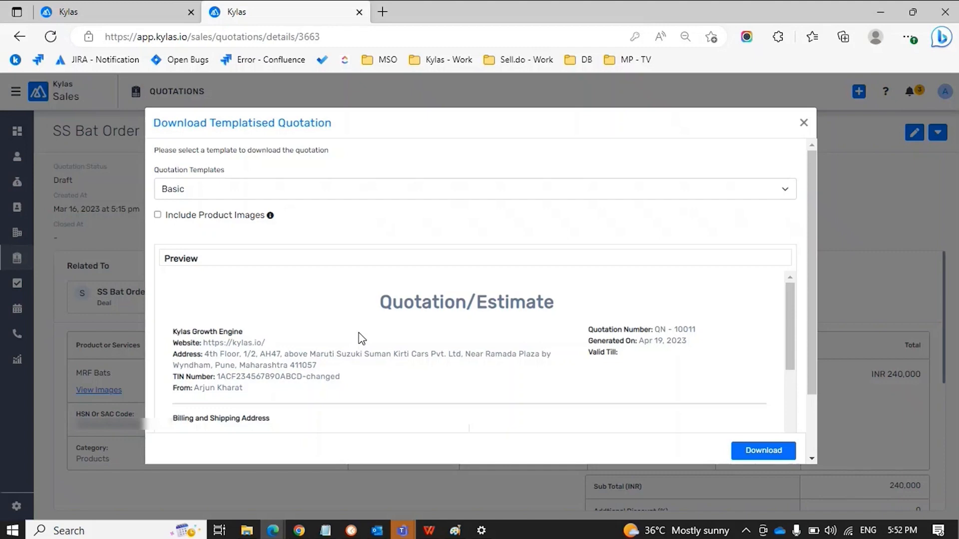
pyautogui.scroll(-1, 361, 335)
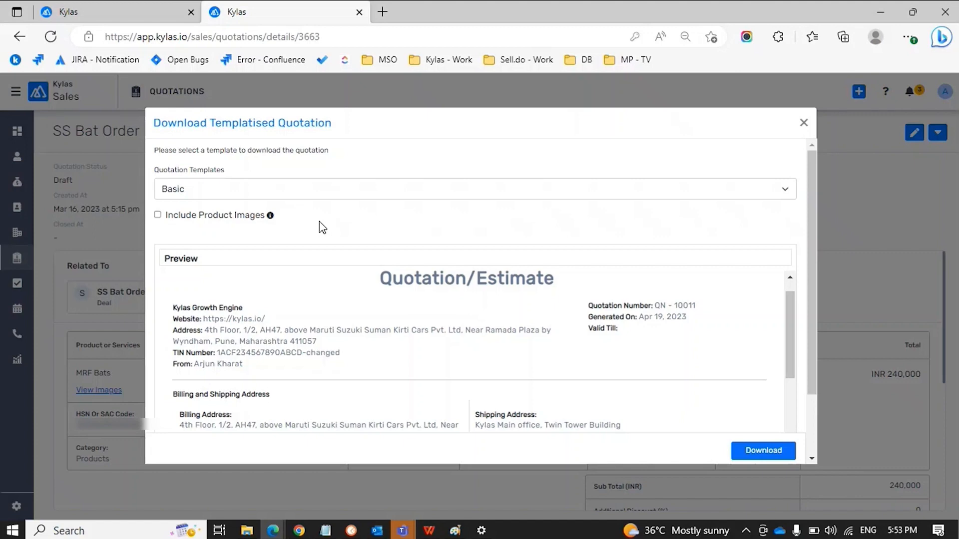
pyautogui.scroll(-6, 495, 297)
pyautogui.scroll(5, 495, 299)
pyautogui.scroll(1, 495, 298)
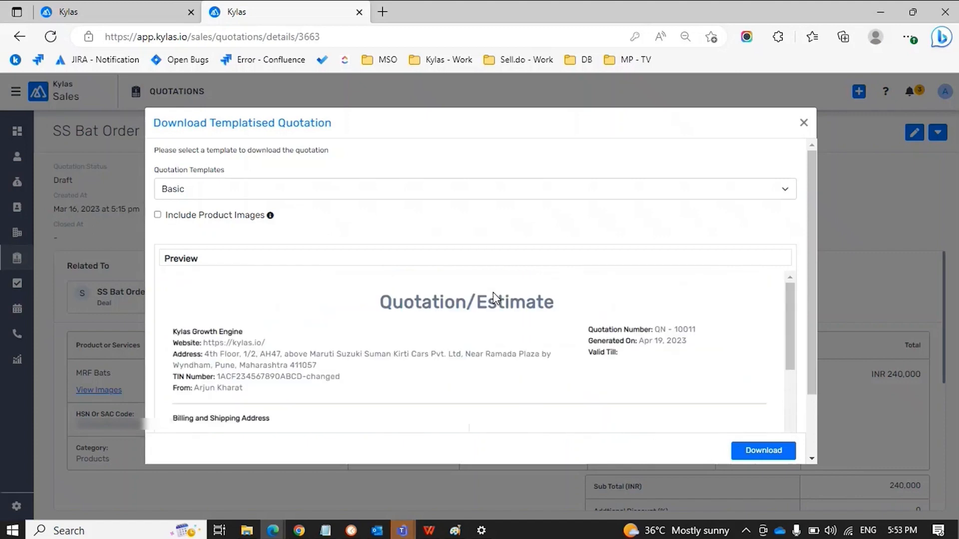
# Download the Basic-template quotation and open Quotation_SS Bat Order (48).pdf full-width
pyautogui.click(763, 451)
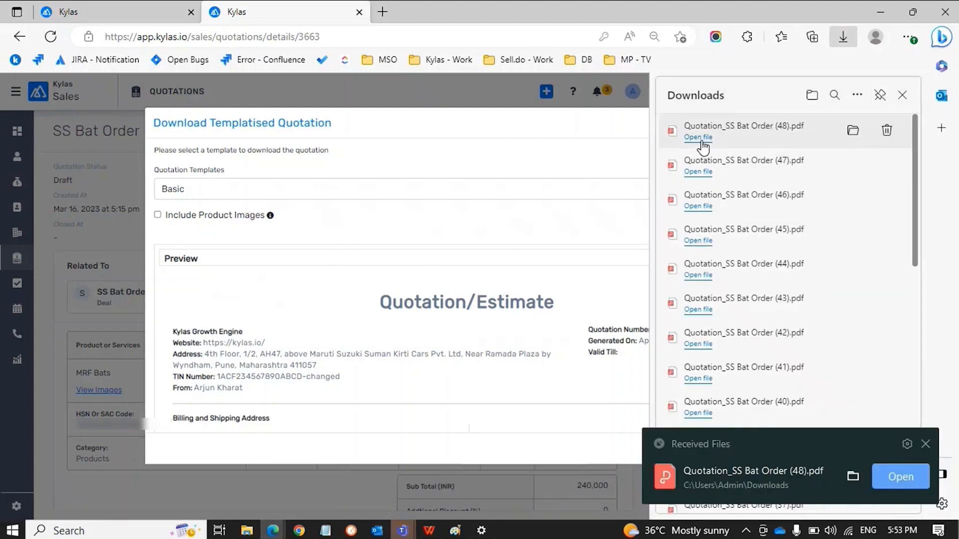
pyautogui.click(699, 137)
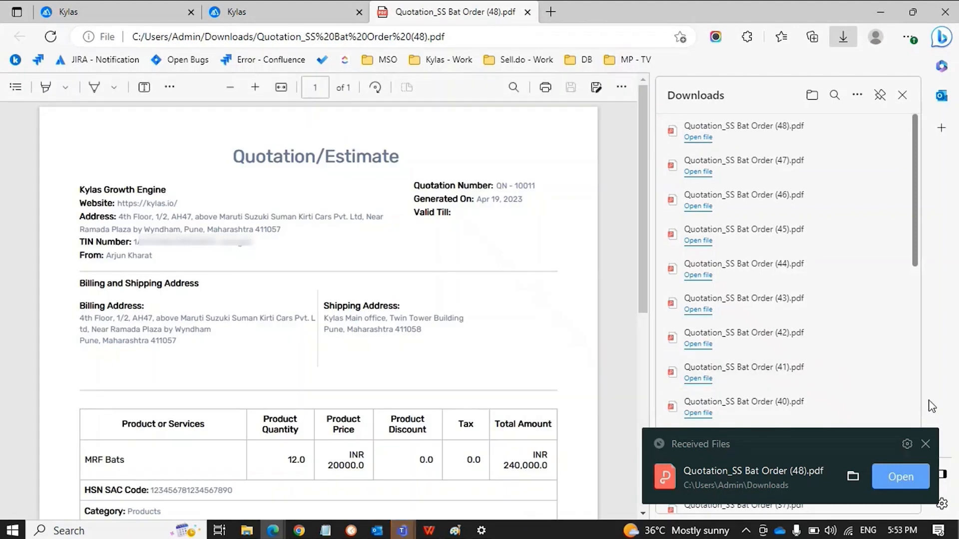
pyautogui.click(925, 444)
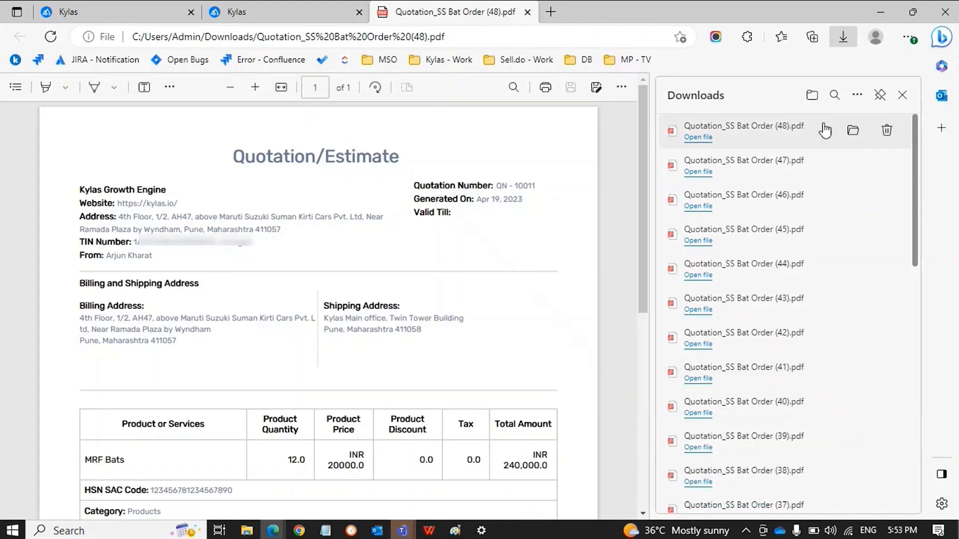
pyautogui.click(902, 96)
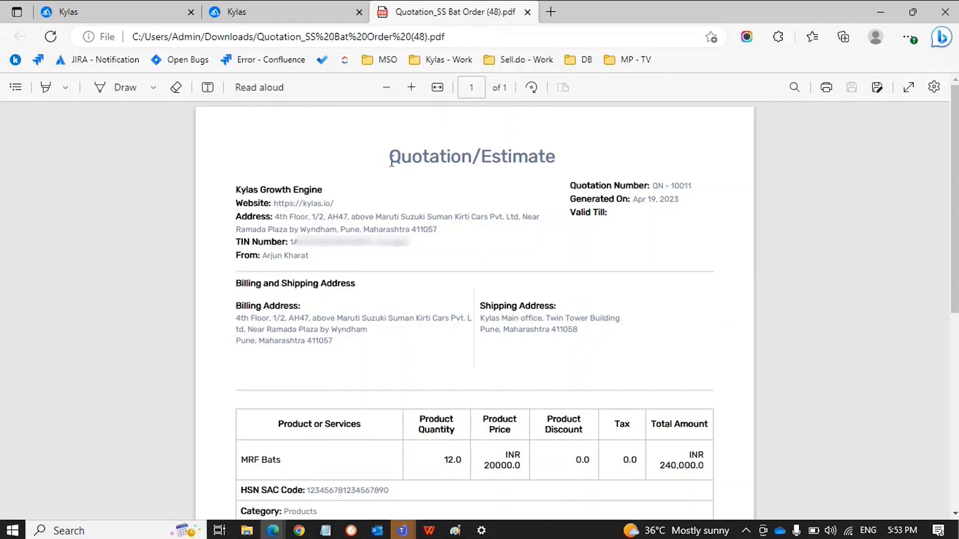
# Select the Quotation/Estimate title and the company name Kylas Growth Engine in the PDF
pyautogui.moveTo(390, 157); pyautogui.dragTo(583, 156)
pyautogui.click(583, 156)
pyautogui.moveTo(236, 190); pyautogui.dragTo(323, 186)
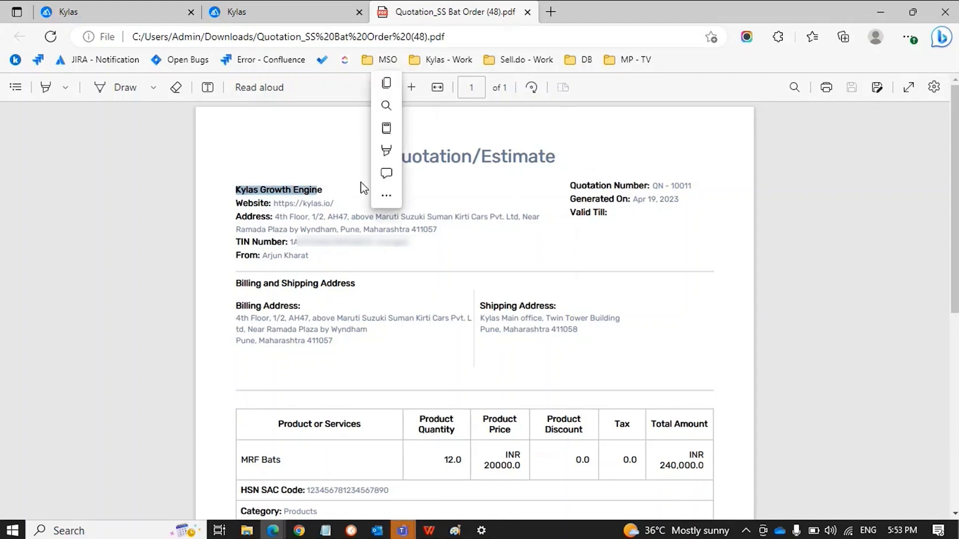
pyautogui.click(334, 178)
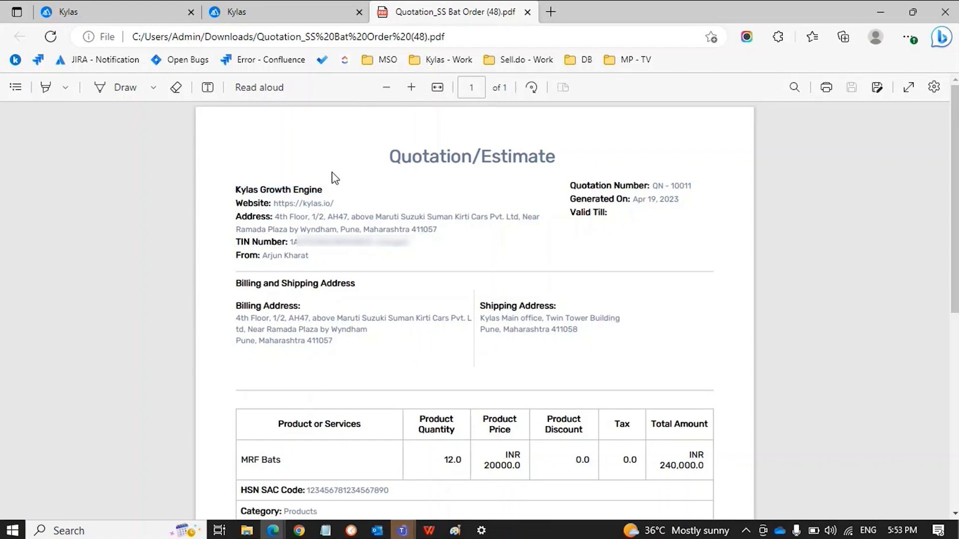
# Duplicate the Kylas tab holding the SS Bat Order quotation
pyautogui.click(146, 20)
pyautogui.click(231, 15)
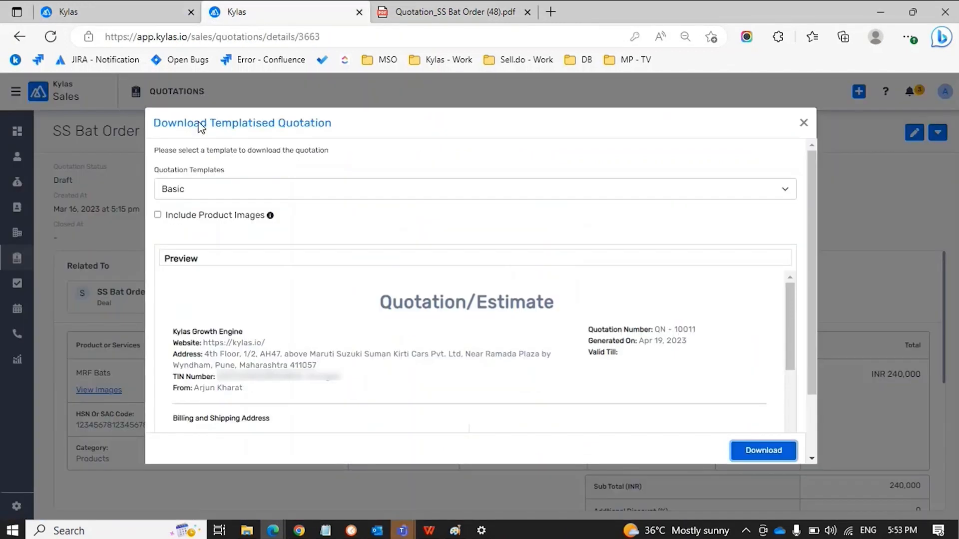
pyautogui.rightClick(320, 22)
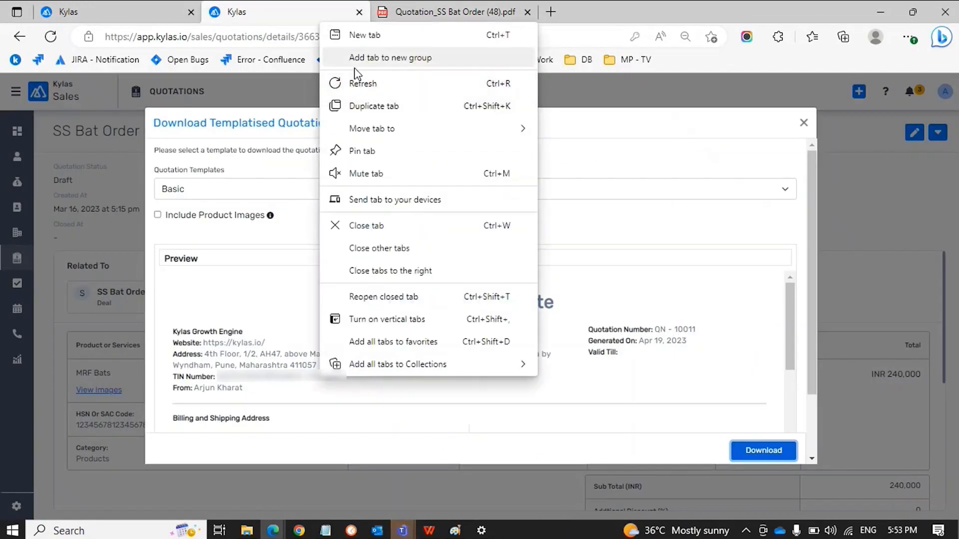
pyautogui.click(362, 99)
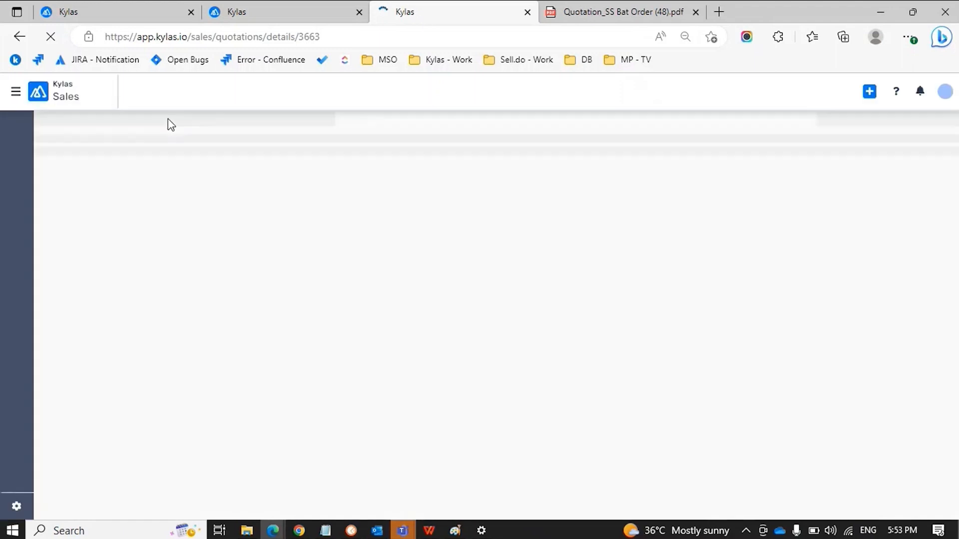
# View the Account Profile for Kylas Growth Engine, then return to the PDF tab
pyautogui.click(17, 506)
pyautogui.click(60, 165)
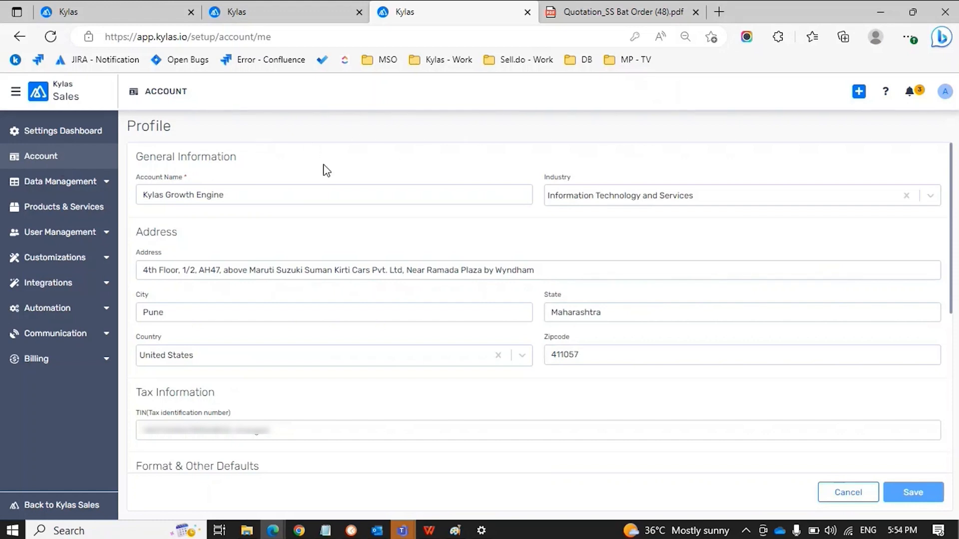
pyautogui.scroll(-1, 326, 171)
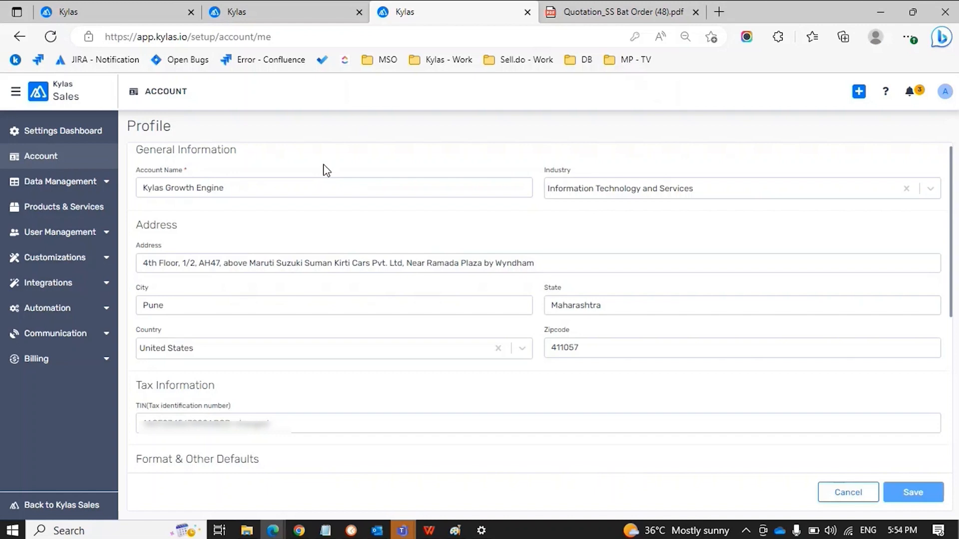
pyautogui.hotkey('ctrl', 'Tab')
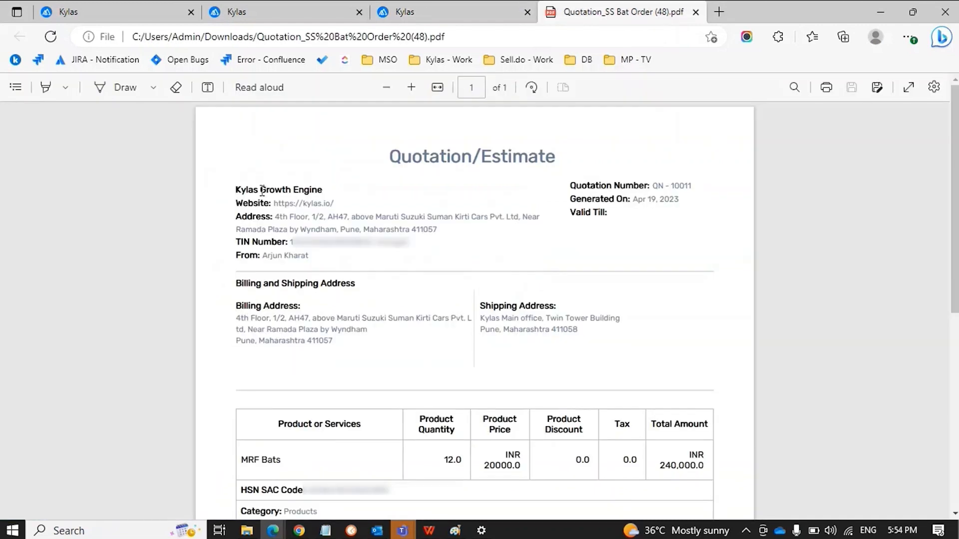
# Follow the PDF's company website link, then close the website and return to the PDF
pyautogui.scroll(-1, 344, 193)
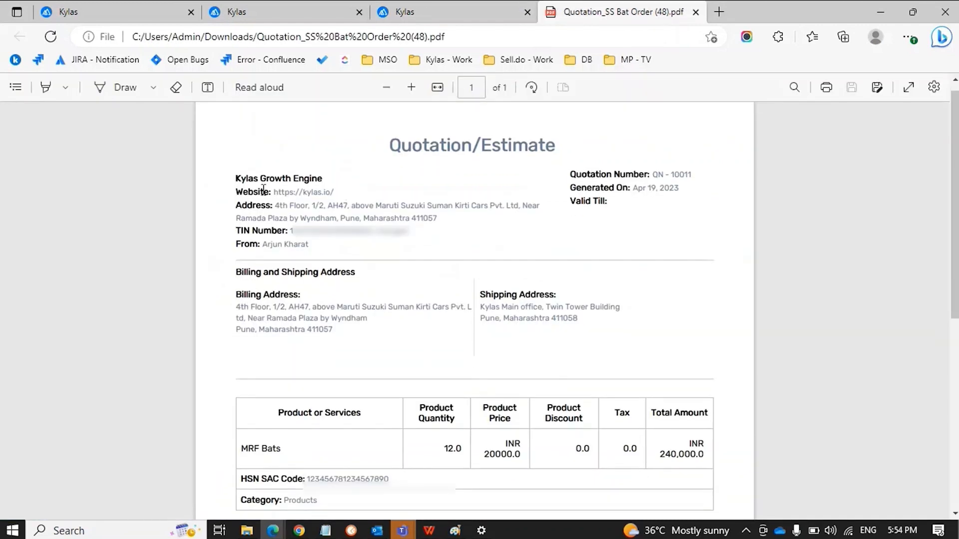
pyautogui.click(293, 193)
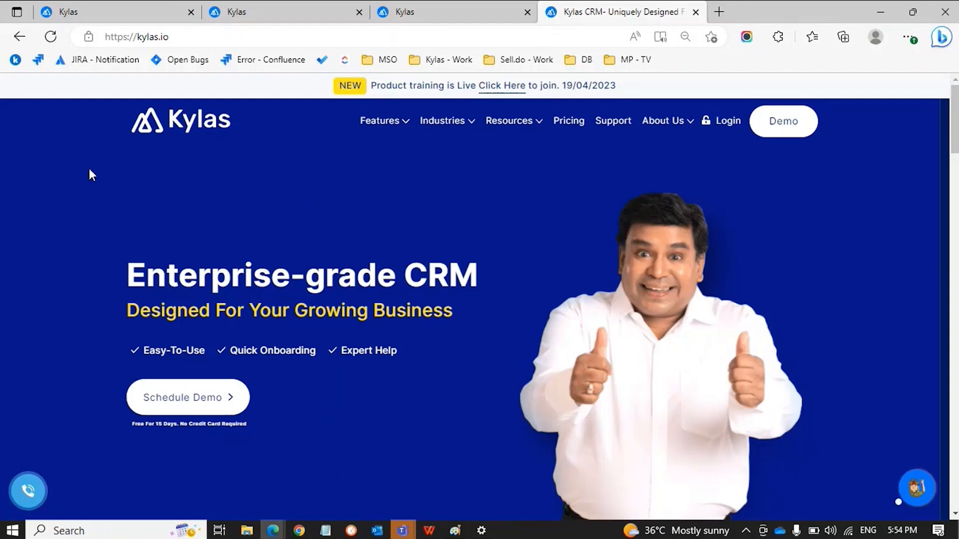
pyautogui.click(20, 36)
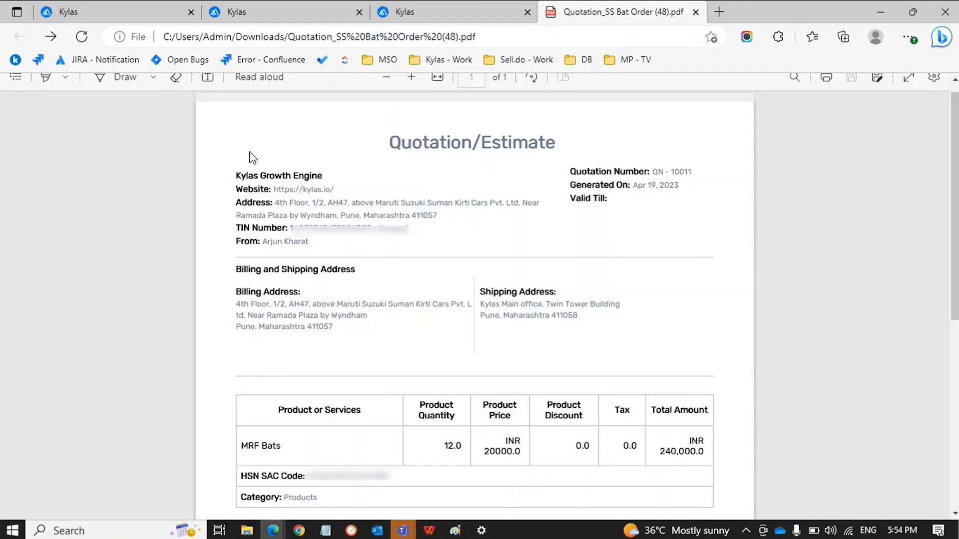
pyautogui.click(292, 195)
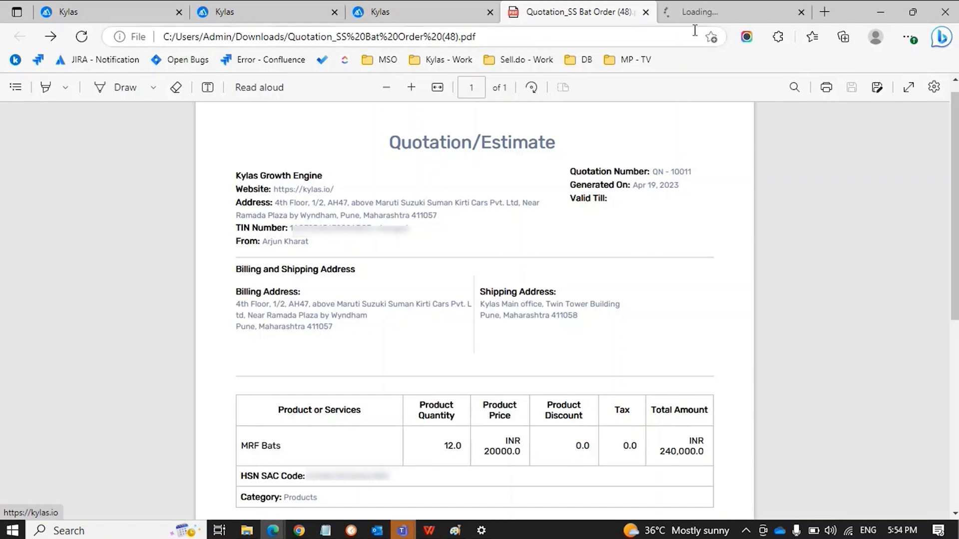
pyautogui.click(708, 19)
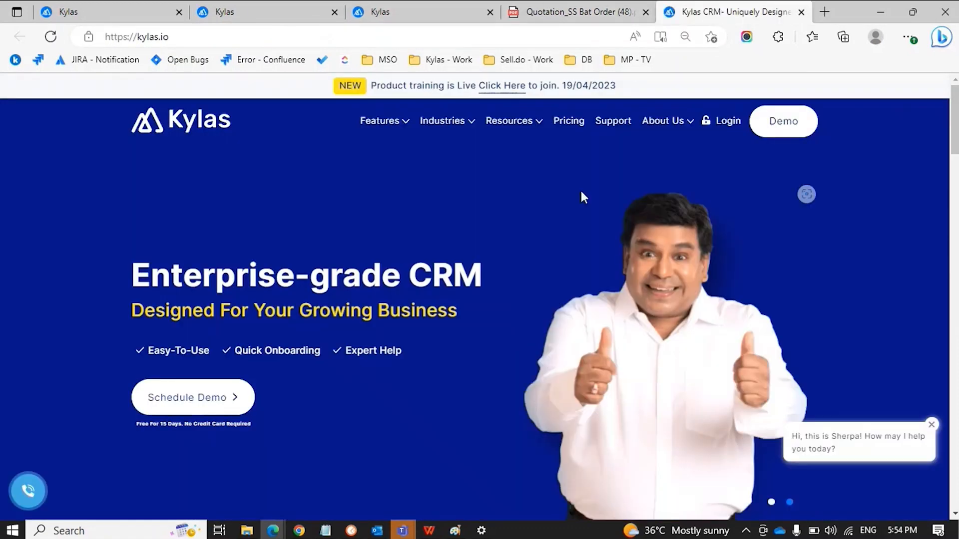
pyautogui.hotkey('ctrl', 'w')
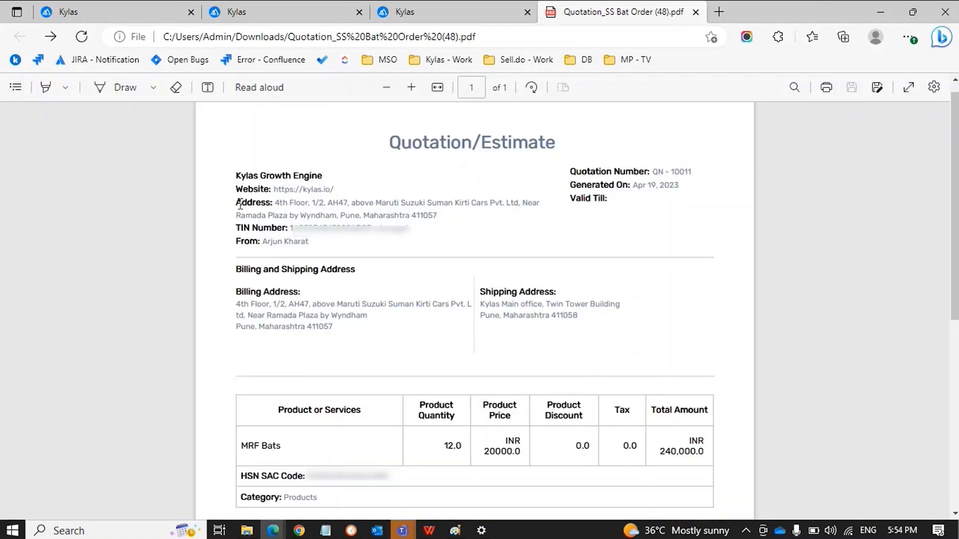
# Select the company address, TIN Number line and quotation number text in the header
pyautogui.moveTo(240, 203); pyautogui.dragTo(234, 231)
pyautogui.click(422, 218)
pyautogui.click(341, 240)
pyautogui.moveTo(329, 241); pyautogui.dragTo(248, 246)
pyautogui.click(247, 245)
pyautogui.moveTo(601, 171); pyautogui.dragTo(664, 171)
pyautogui.click(663, 171)
# Scroll down and select the billing address end and the HSN SAC Code line
pyautogui.scroll(-1, 626, 219)
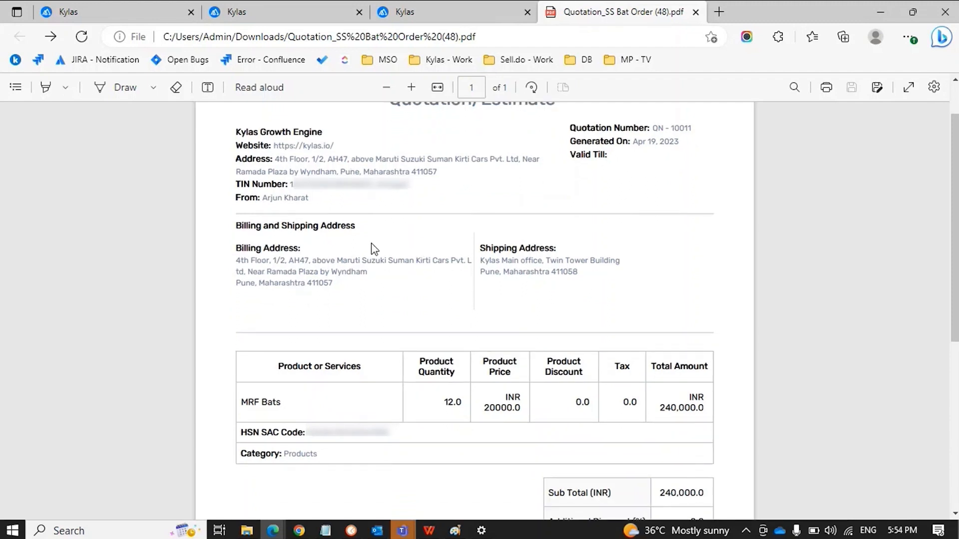
pyautogui.scroll(-1, 371, 242)
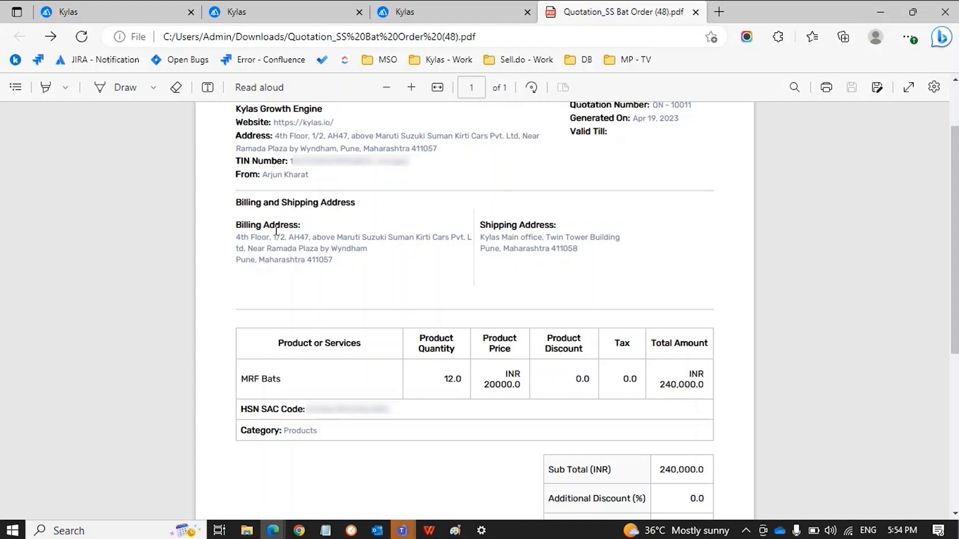
pyautogui.moveTo(259, 245); pyautogui.dragTo(335, 260)
pyautogui.click(334, 261)
pyautogui.scroll(-2, 596, 267)
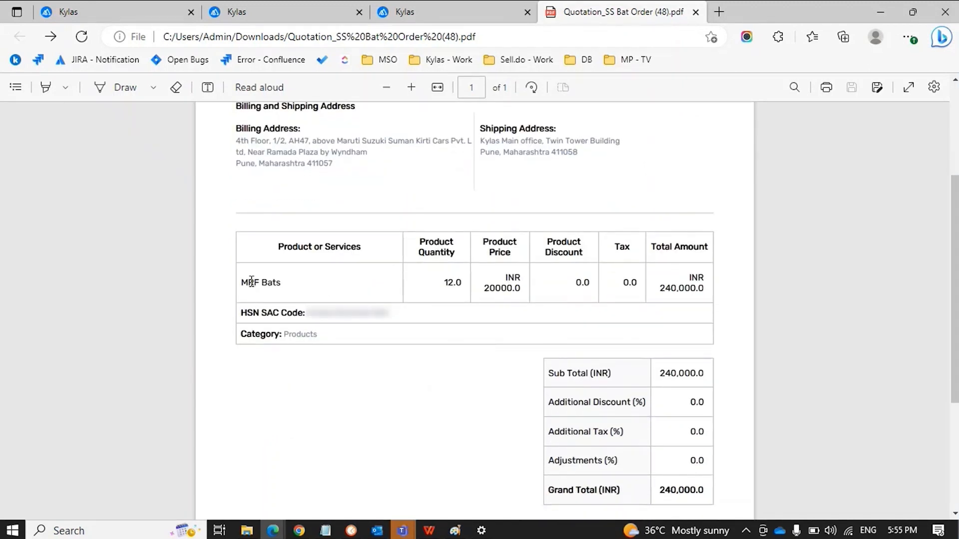
pyautogui.moveTo(242, 313); pyautogui.dragTo(386, 304)
pyautogui.click(386, 304)
# Scroll to the totals: 12.0 MRF Bats at INR 20000.0, grand total INR 240,000.0
pyautogui.scroll(-1, 474, 305)
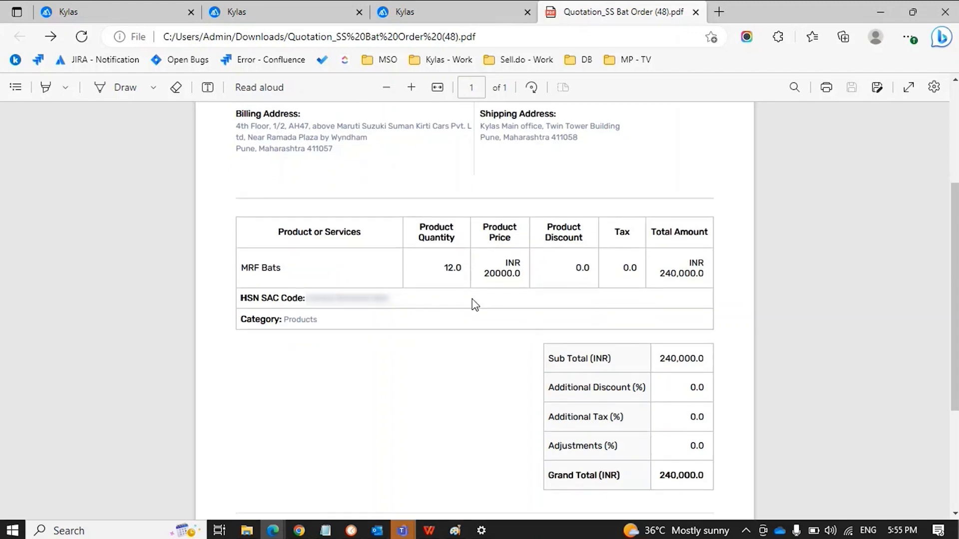
pyautogui.scroll(-5, 474, 305)
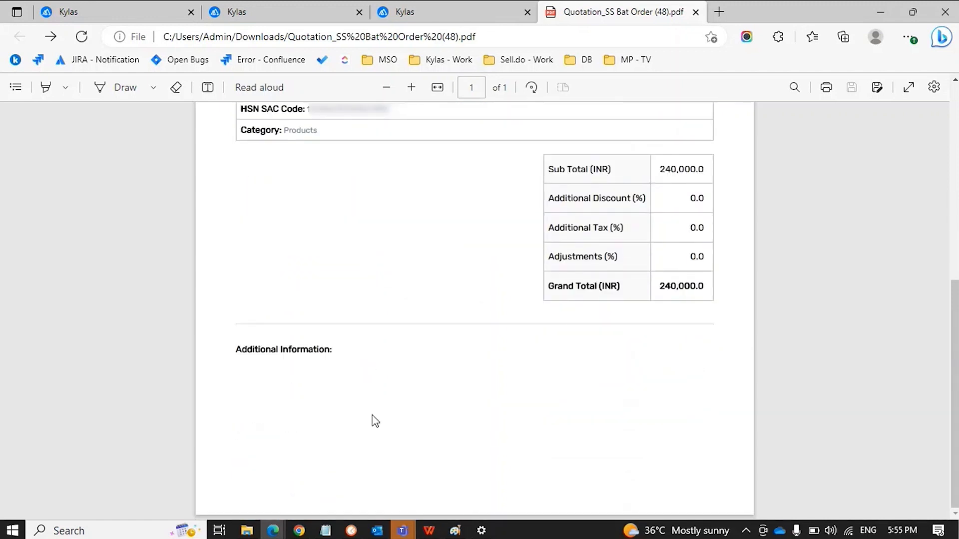
pyautogui.scroll(4, 375, 421)
pyautogui.scroll(-4, 375, 421)
pyautogui.scroll(1, 375, 421)
pyautogui.scroll(2, 375, 421)
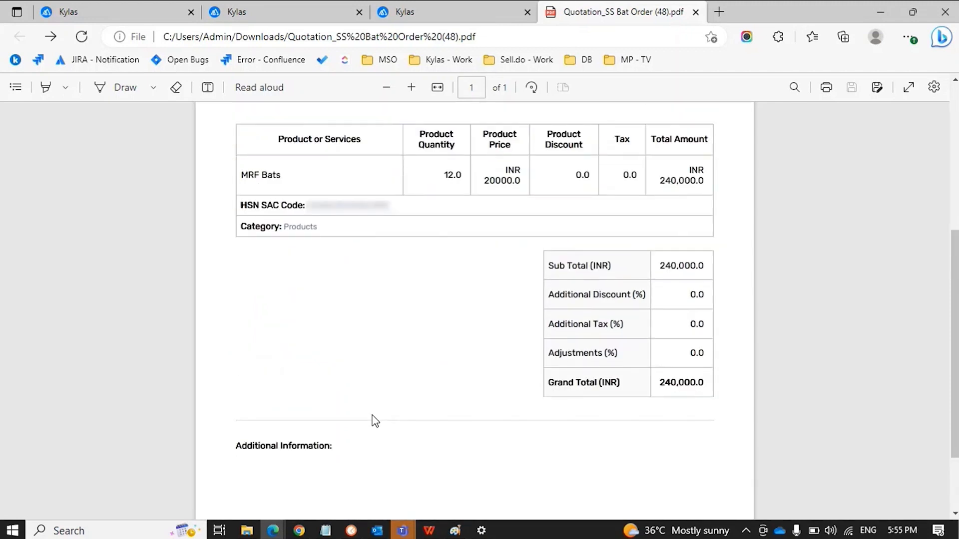
# Close the PDF, choose the Modern template with product images, and download the quotation
pyautogui.hotkey('ctrl', 'w')
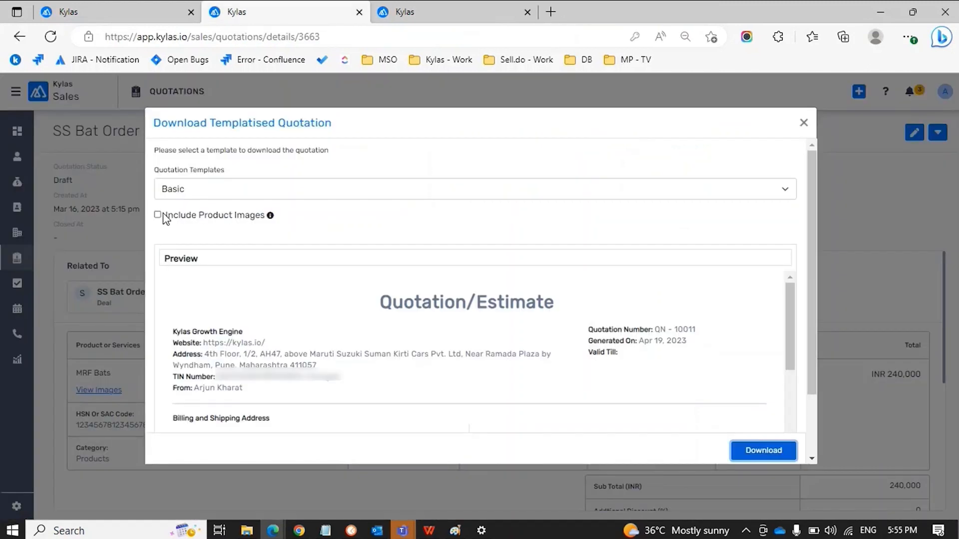
pyautogui.click(219, 198)
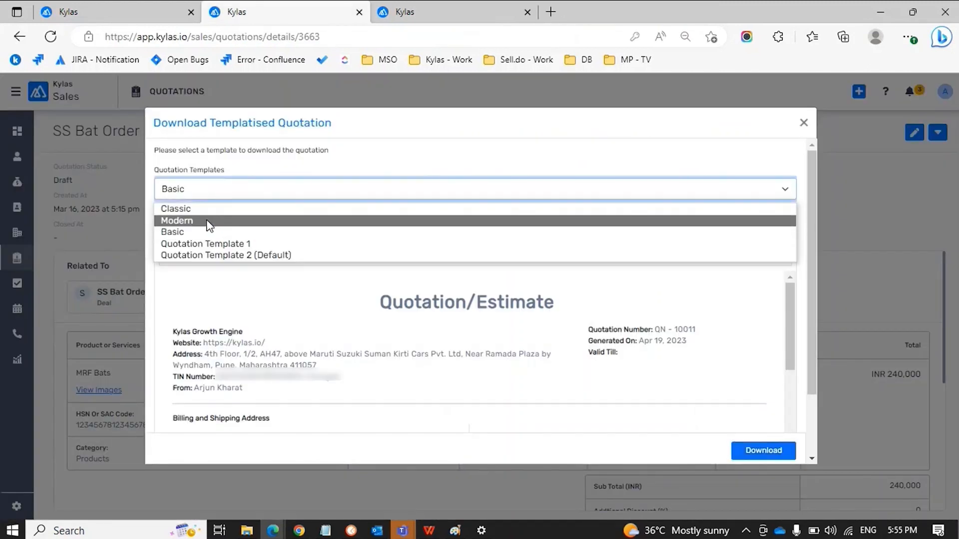
pyautogui.click(208, 220)
pyautogui.click(157, 216)
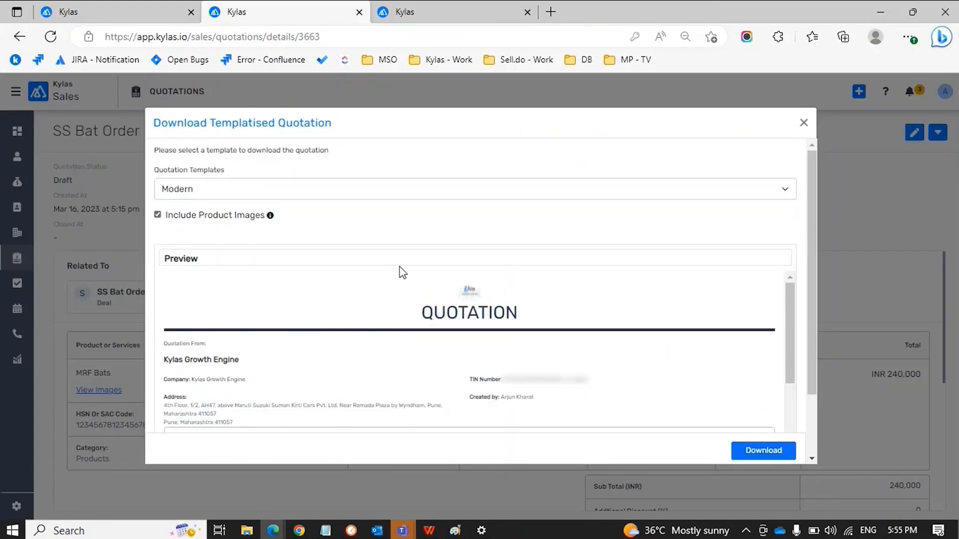
pyautogui.scroll(-10, 400, 272)
pyautogui.scroll(10, 399, 272)
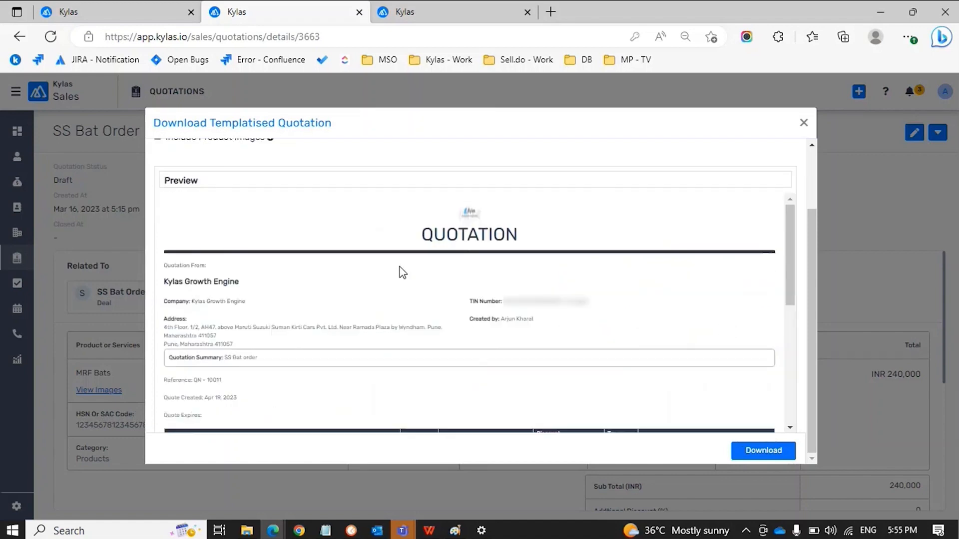
pyautogui.click(760, 457)
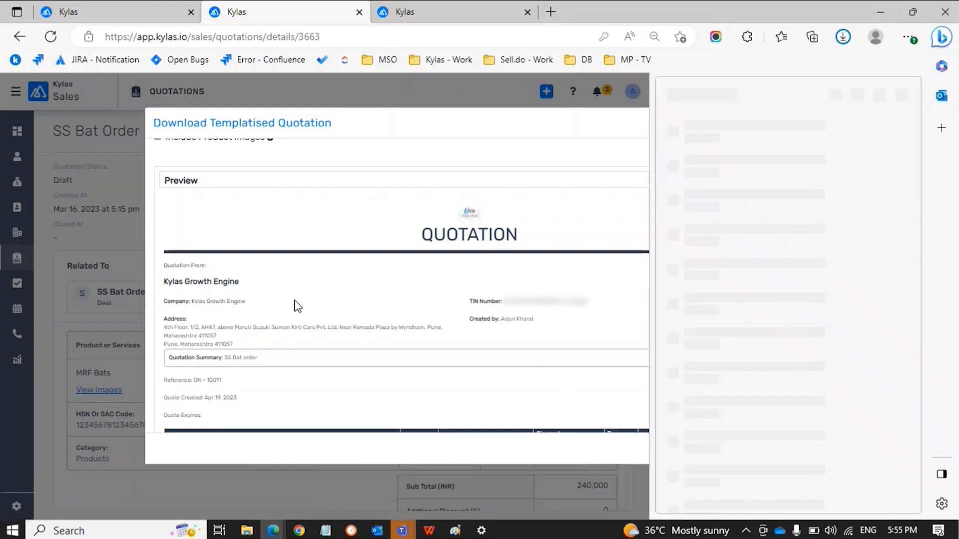
pyautogui.click(699, 137)
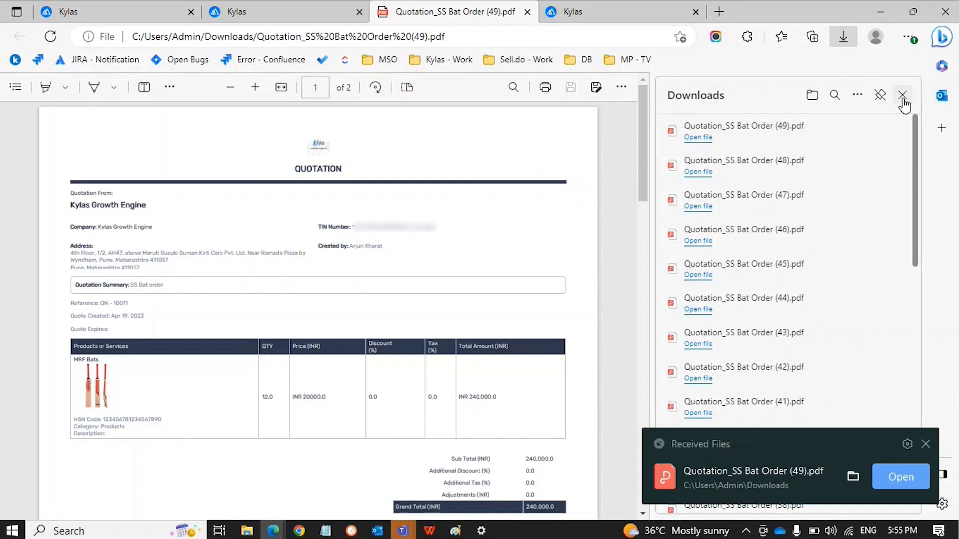
pyautogui.click(901, 96)
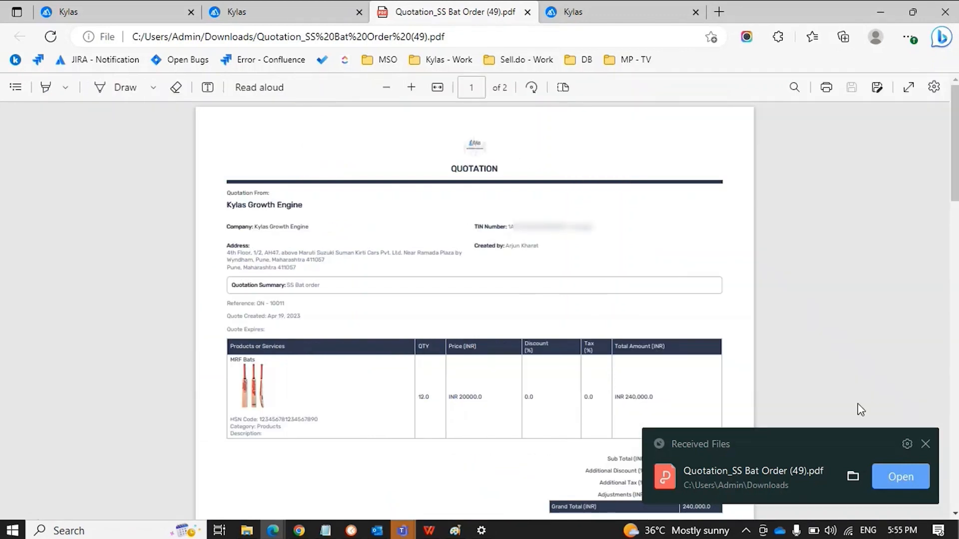
pyautogui.click(925, 444)
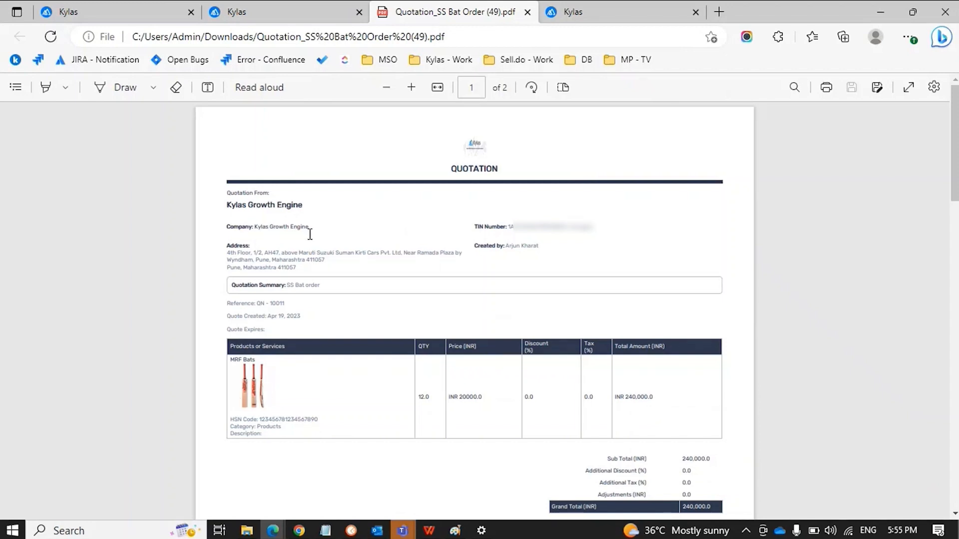
pyautogui.click(316, 20)
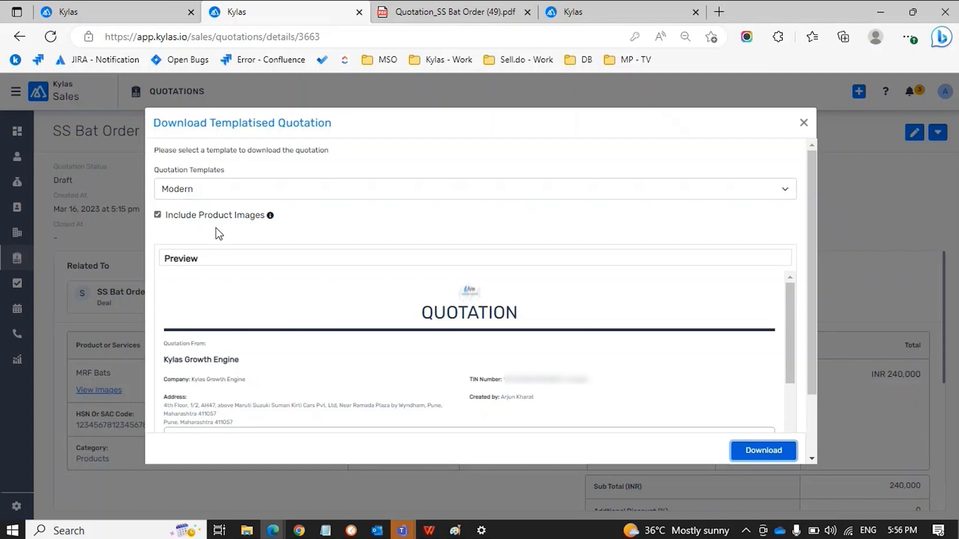
pyautogui.hotkey('ctrl', 'Tab')
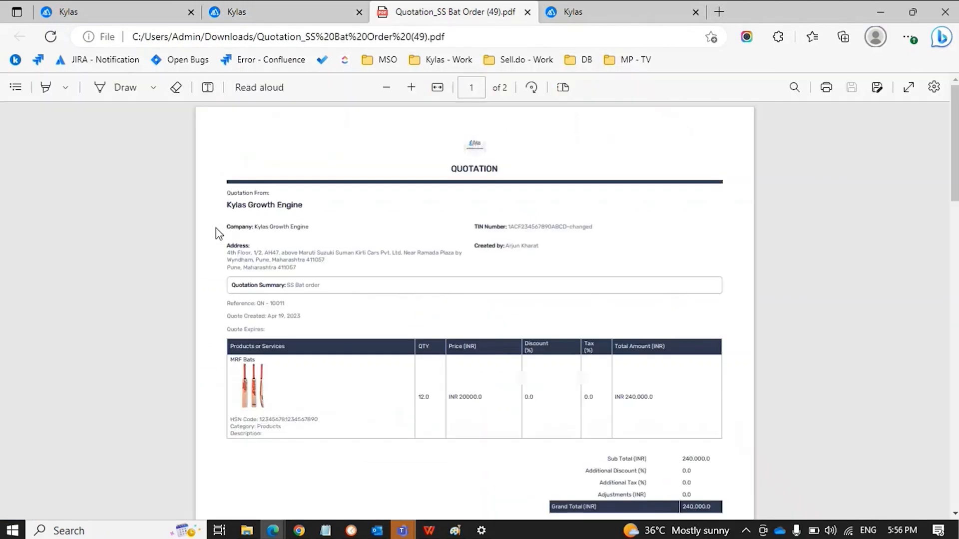
pyautogui.scroll(-2, 378, 239)
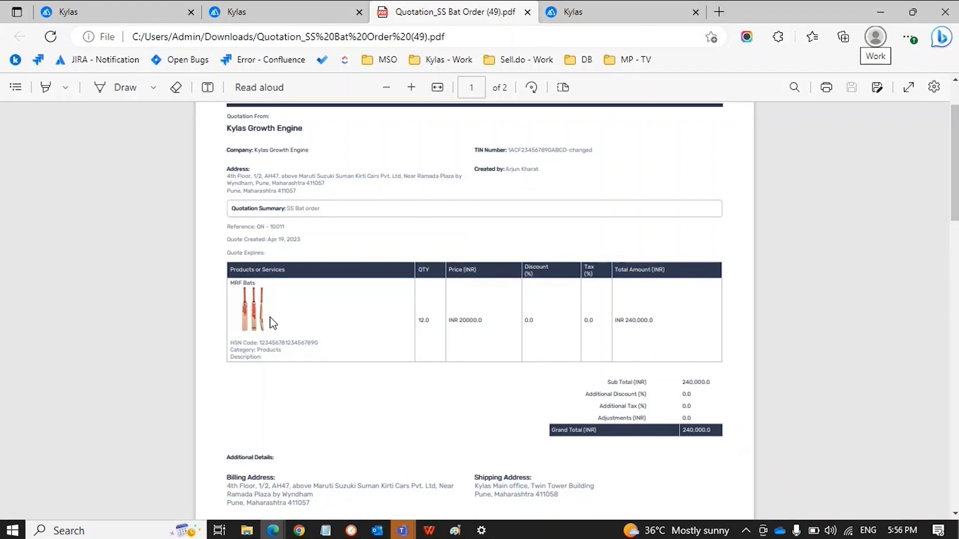
pyautogui.scroll(2, 272, 322)
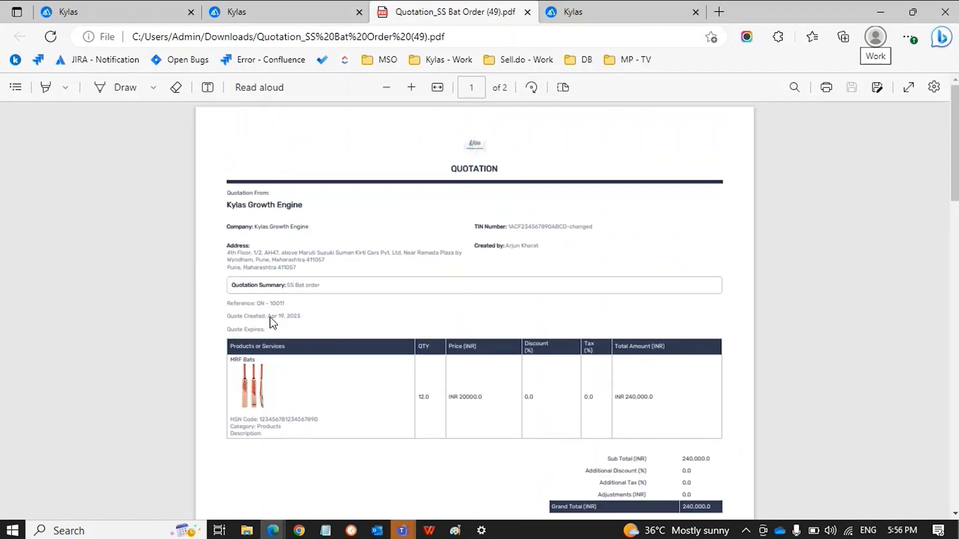
pyautogui.scroll(-8, 272, 322)
pyautogui.scroll(-10, 272, 322)
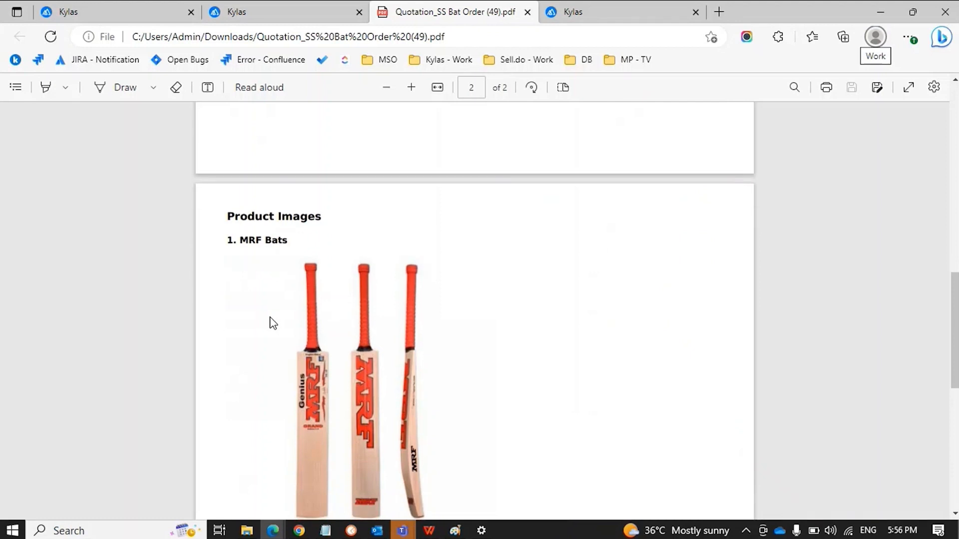
pyautogui.scroll(-3, 272, 322)
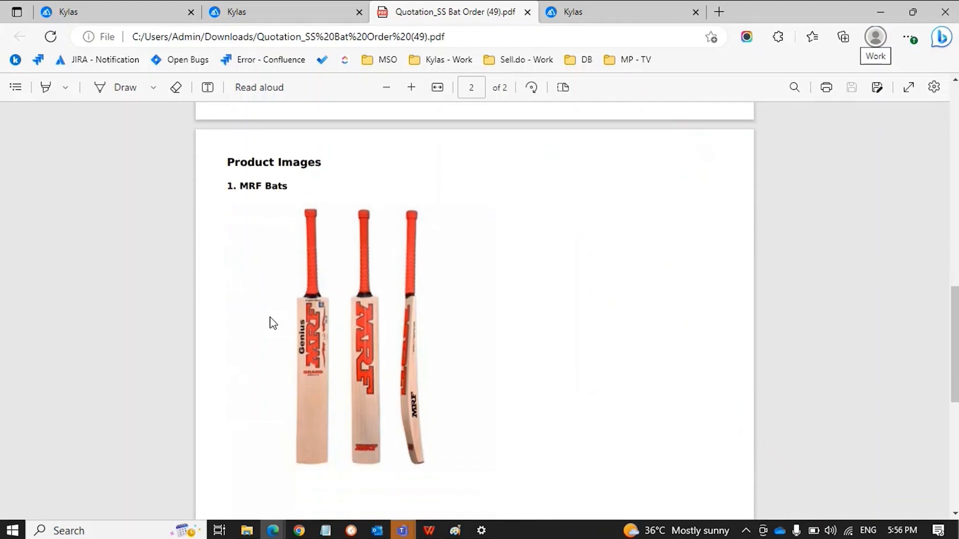
pyautogui.scroll(-1, 272, 322)
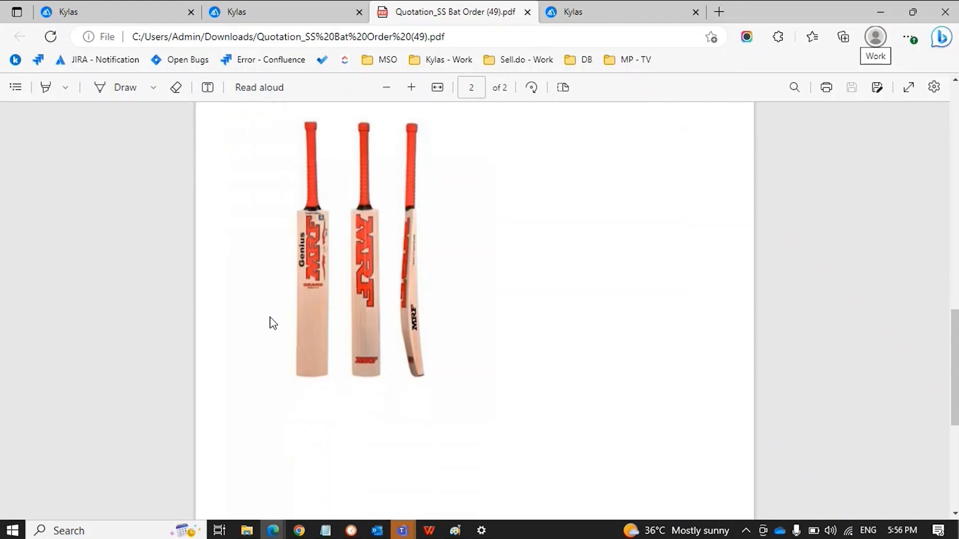
pyautogui.scroll(-8, 273, 324)
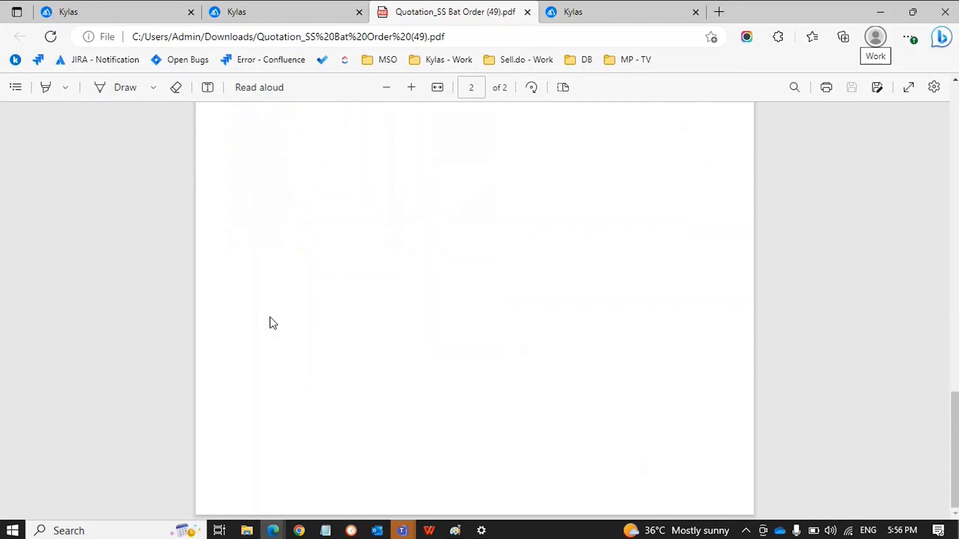
pyautogui.scroll(15, 273, 324)
pyautogui.keyDown('ctrl'); pyautogui.scroll(2, 273, 323); pyautogui.keyUp('ctrl')
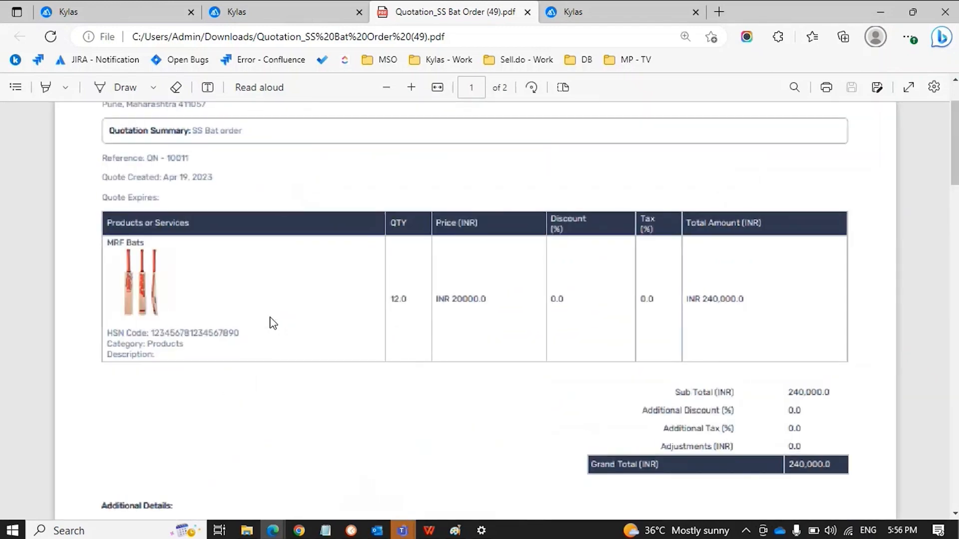
pyautogui.hotkey('ctrl', 'w')
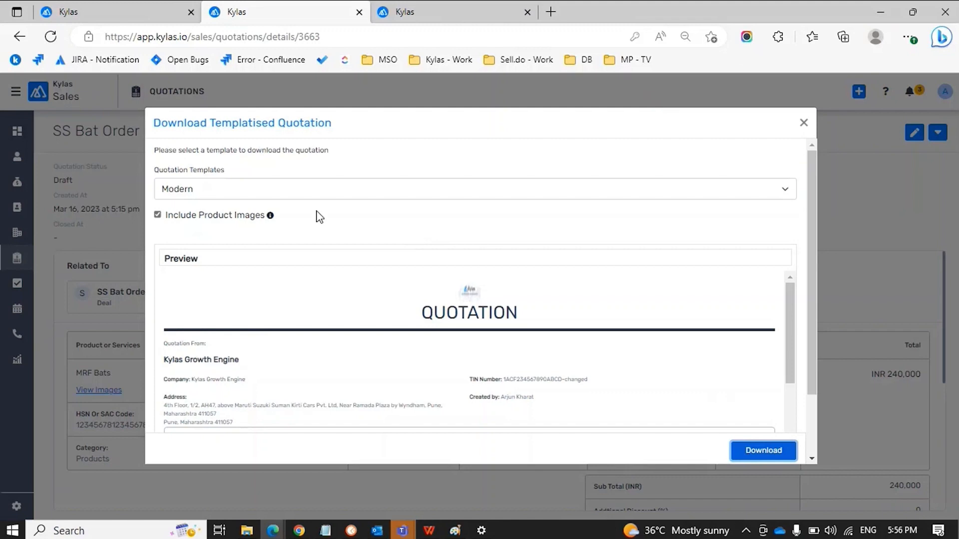
# Download the SS Bat Order quotation PDF in the Quotation Template 1 layout, with product images
pyautogui.click(263, 194)
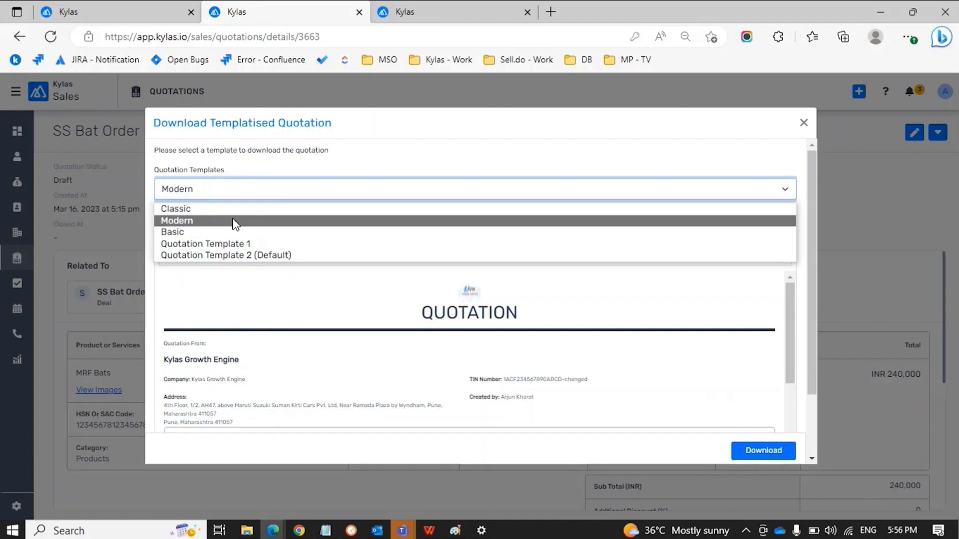
pyautogui.click(228, 243)
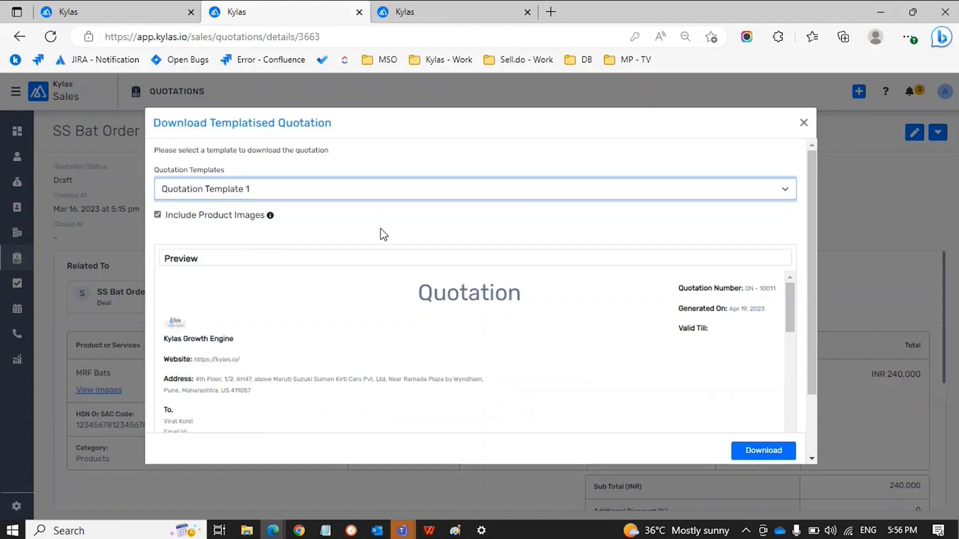
pyautogui.scroll(-3, 385, 333)
pyautogui.scroll(-15, 385, 334)
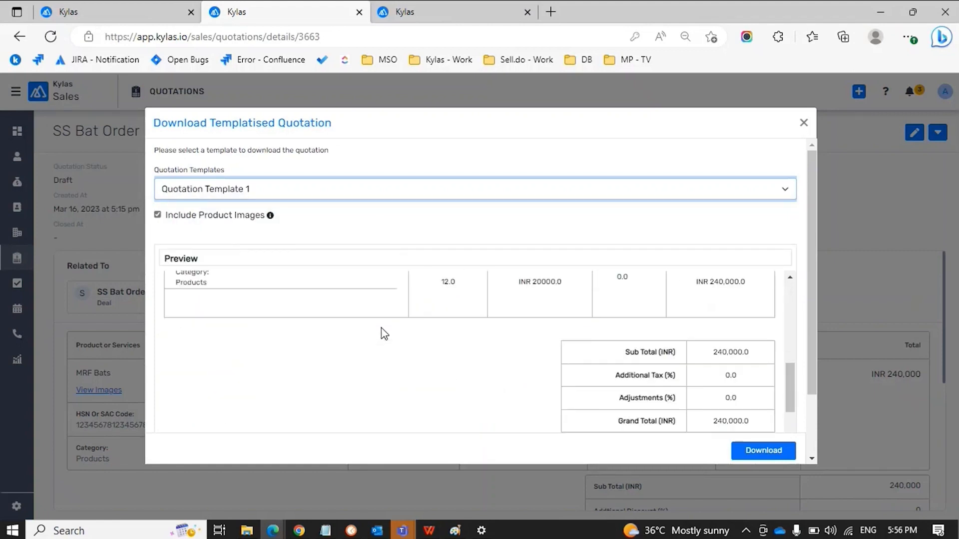
pyautogui.scroll(18, 382, 330)
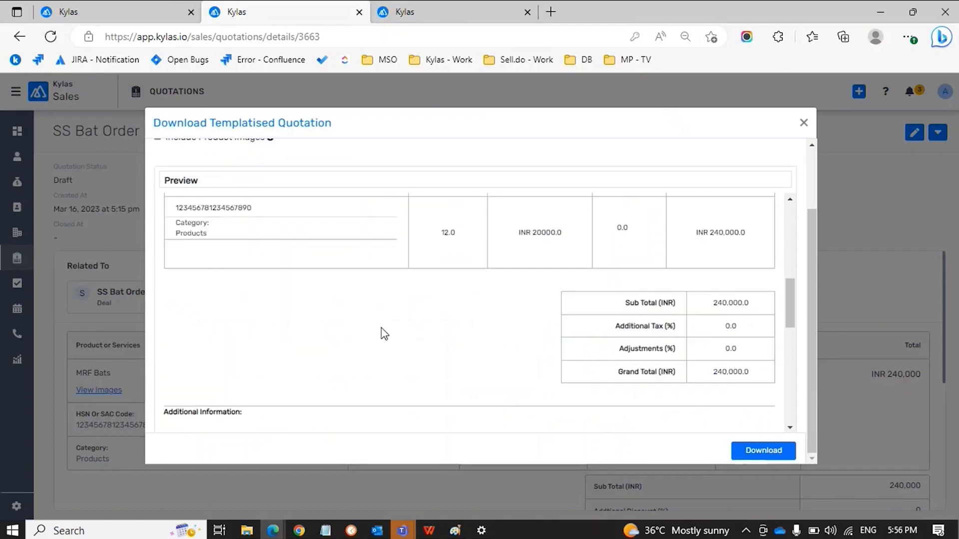
pyautogui.click(757, 453)
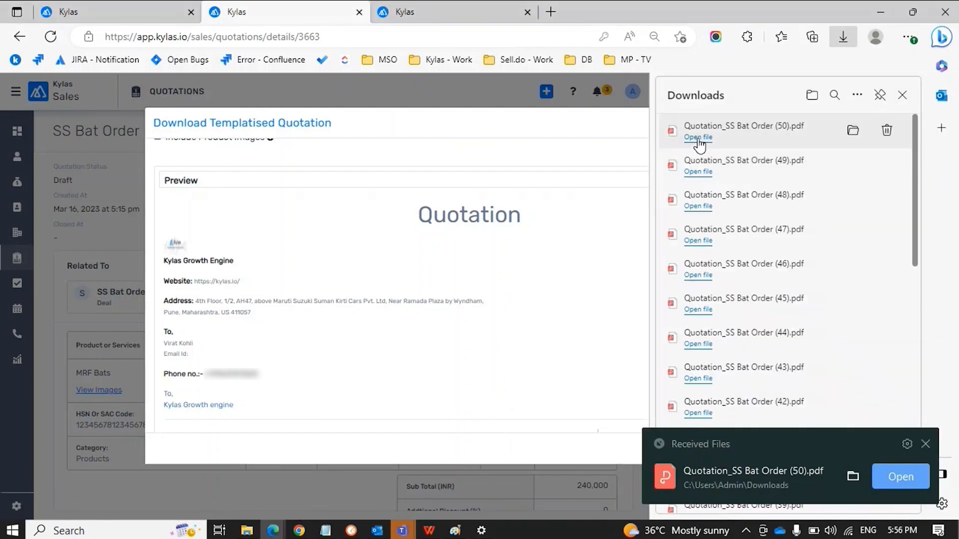
# Open the downloaded Template 1 quotation PDF and review it down to the signature and company address
pyautogui.click(698, 137)
pyautogui.click(901, 96)
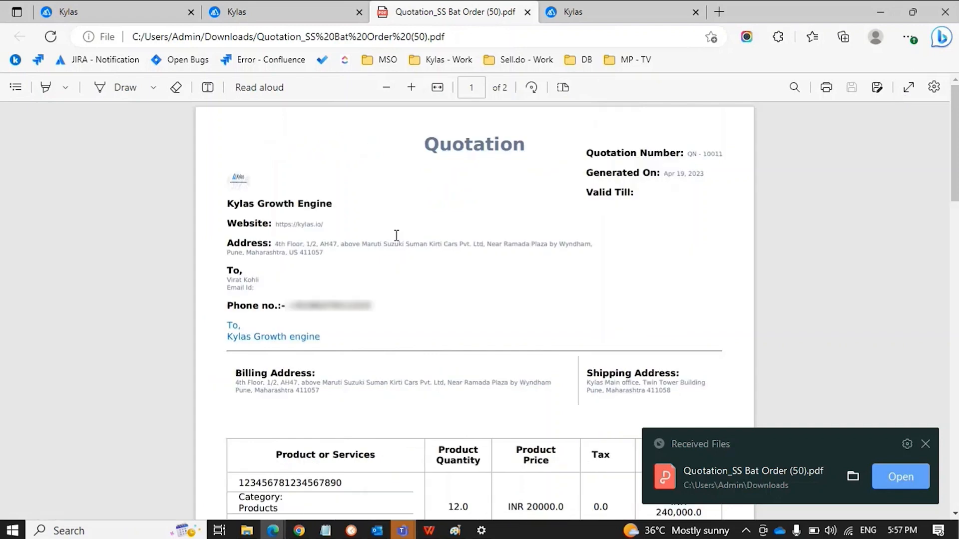
pyautogui.click(925, 444)
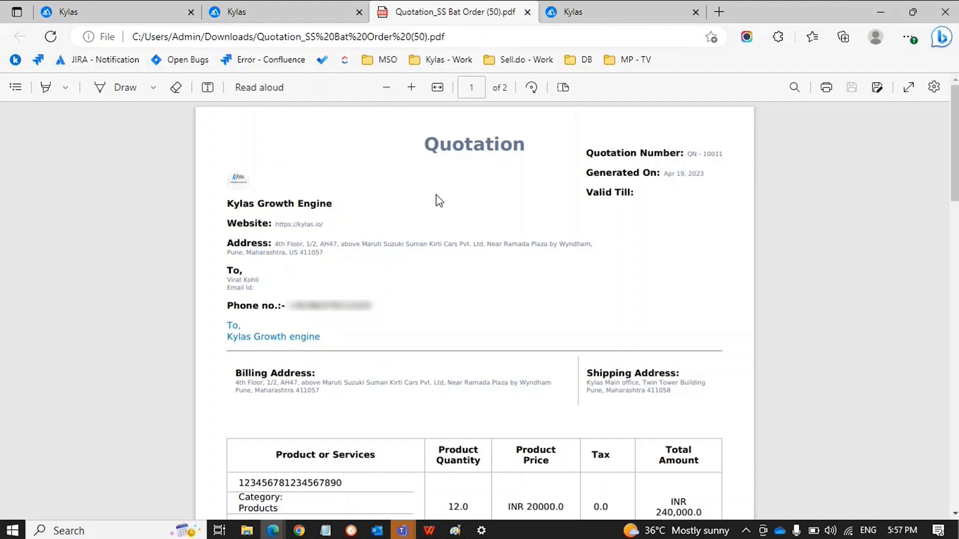
pyautogui.scroll(-1, 435, 200)
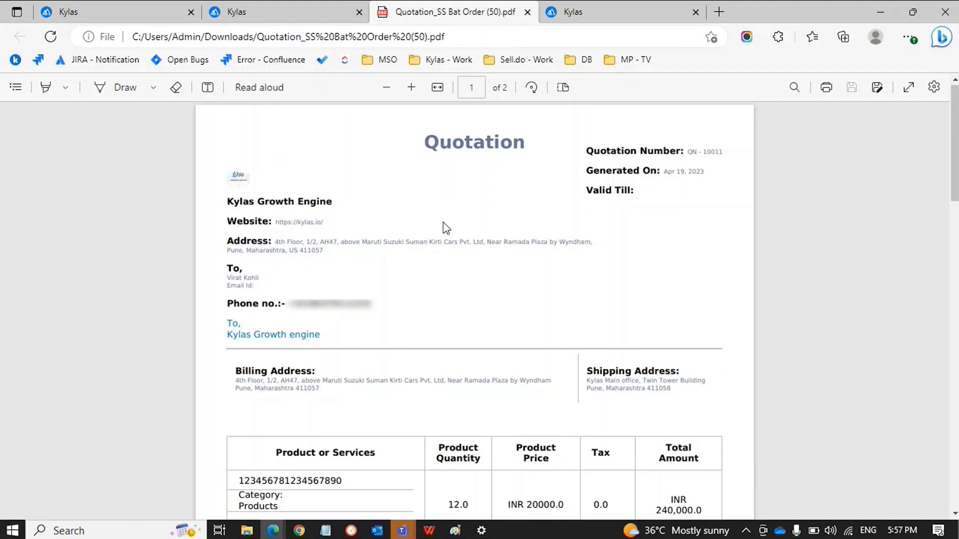
pyautogui.scroll(-3, 445, 228)
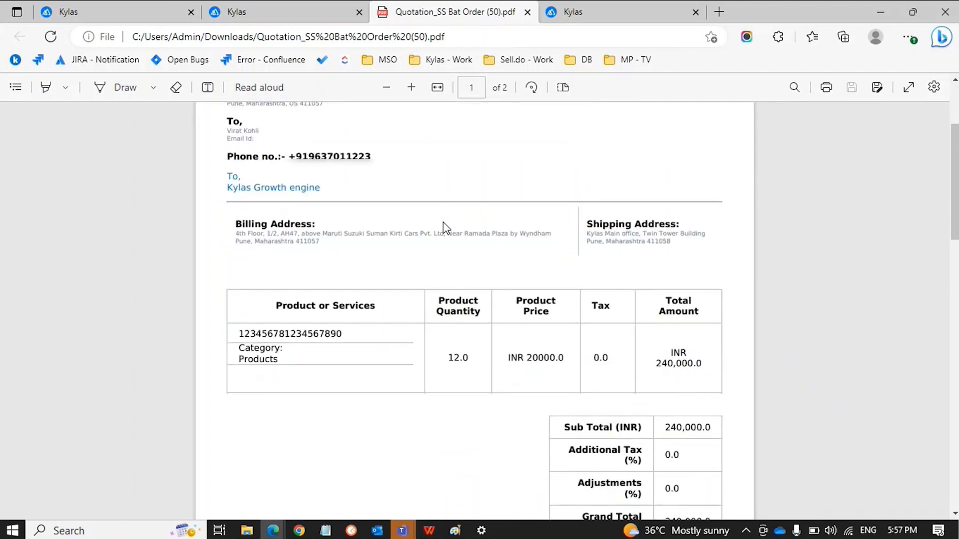
pyautogui.scroll(2, 446, 228)
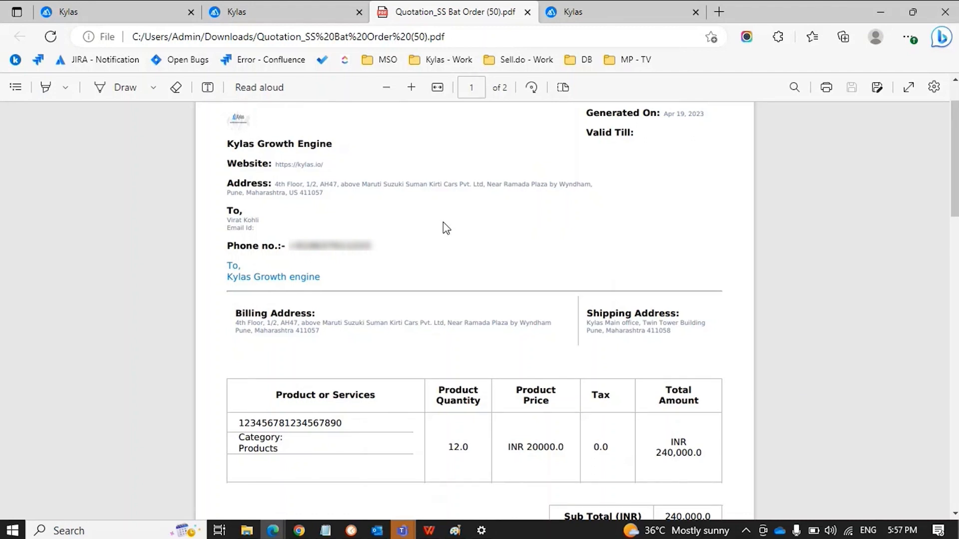
pyautogui.scroll(-1, 446, 228)
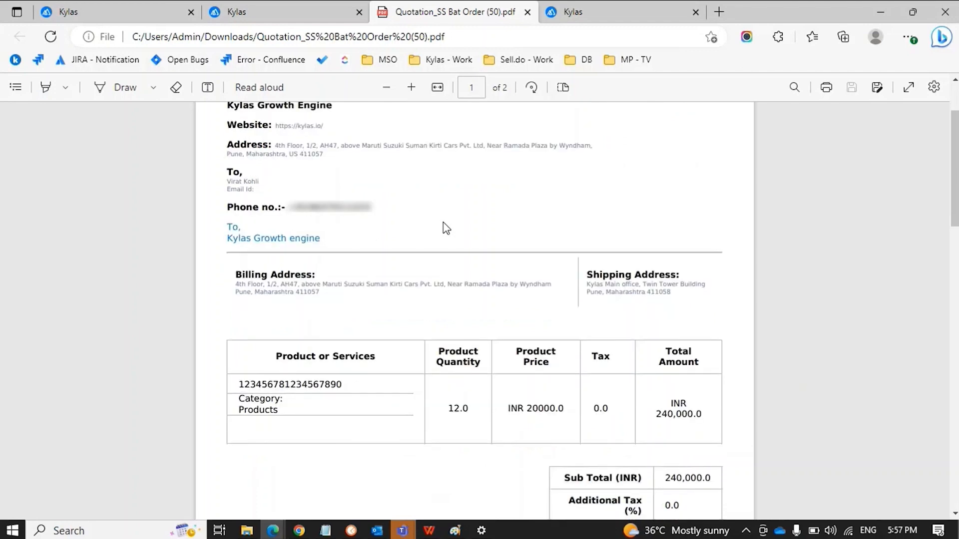
pyautogui.scroll(-5, 446, 228)
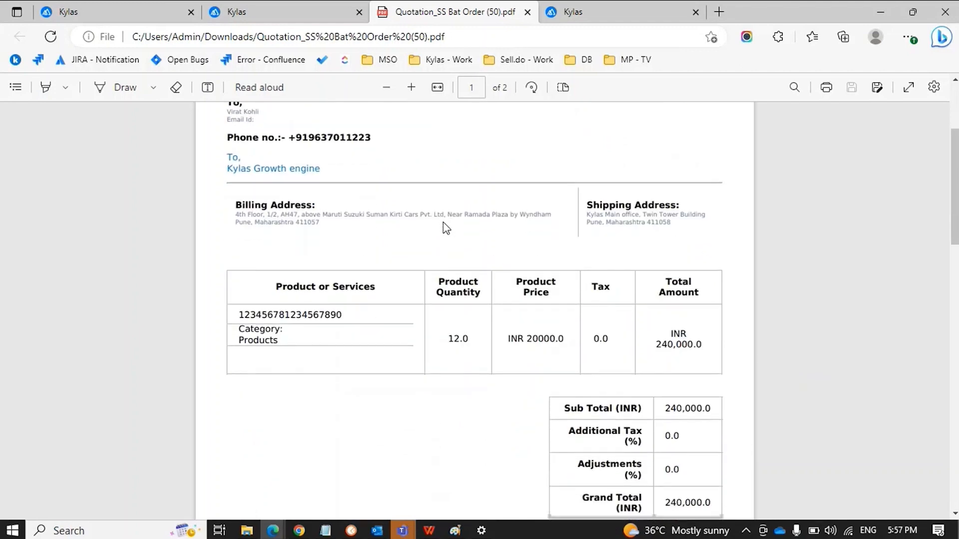
pyautogui.scroll(-3, 446, 229)
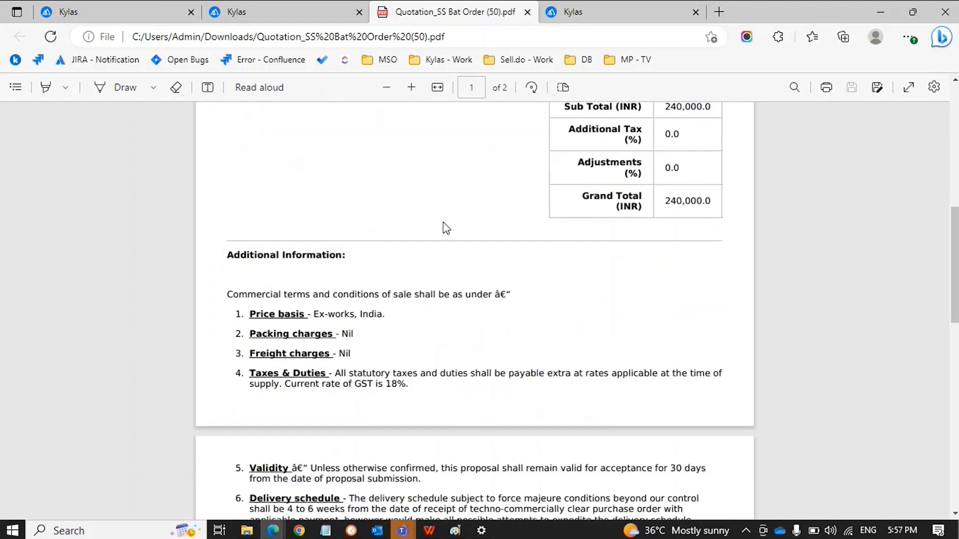
pyautogui.scroll(-5, 446, 228)
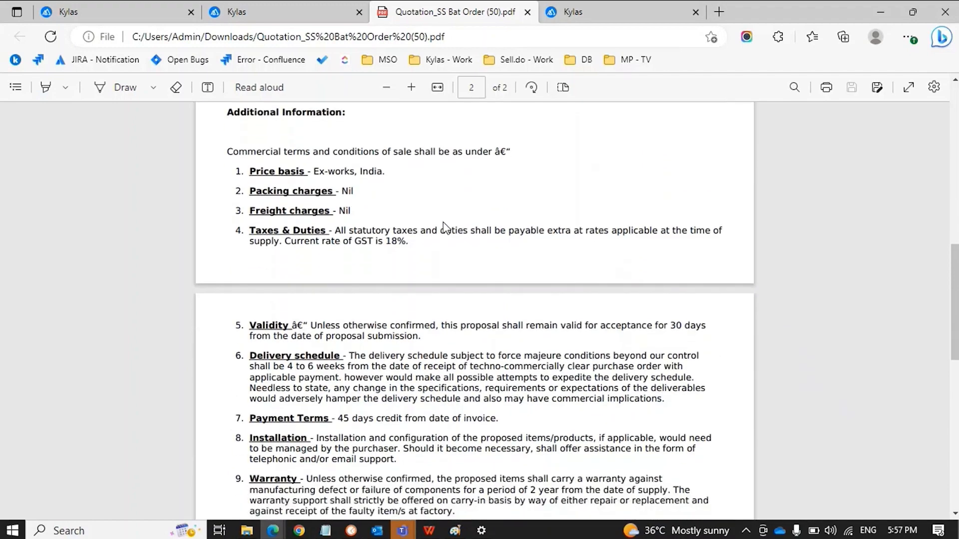
pyautogui.scroll(-12, 444, 227)
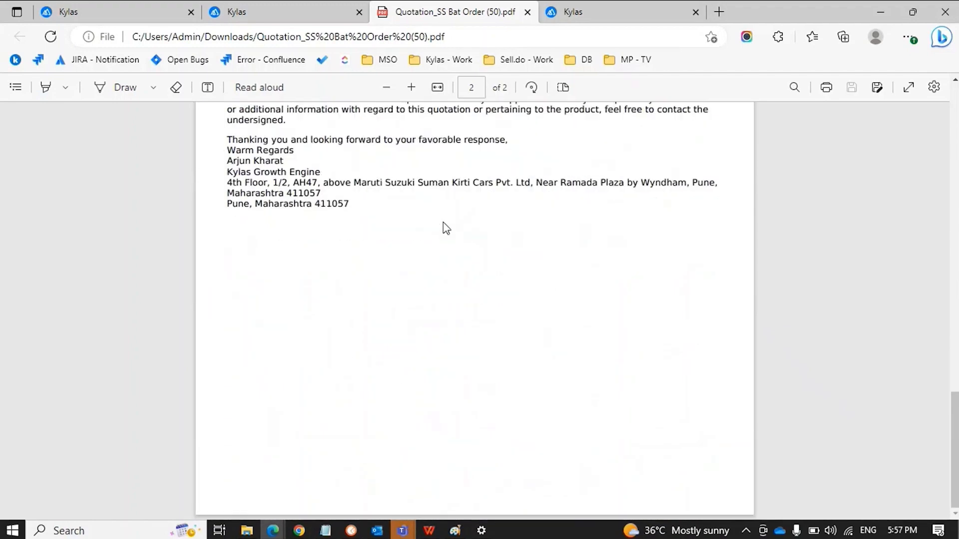
pyautogui.moveTo(351, 205); pyautogui.dragTo(228, 136)
pyautogui.click(418, 274)
# Close the Template 1 PDF and bring up the Quotation Templates list again
pyautogui.scroll(15, 419, 274)
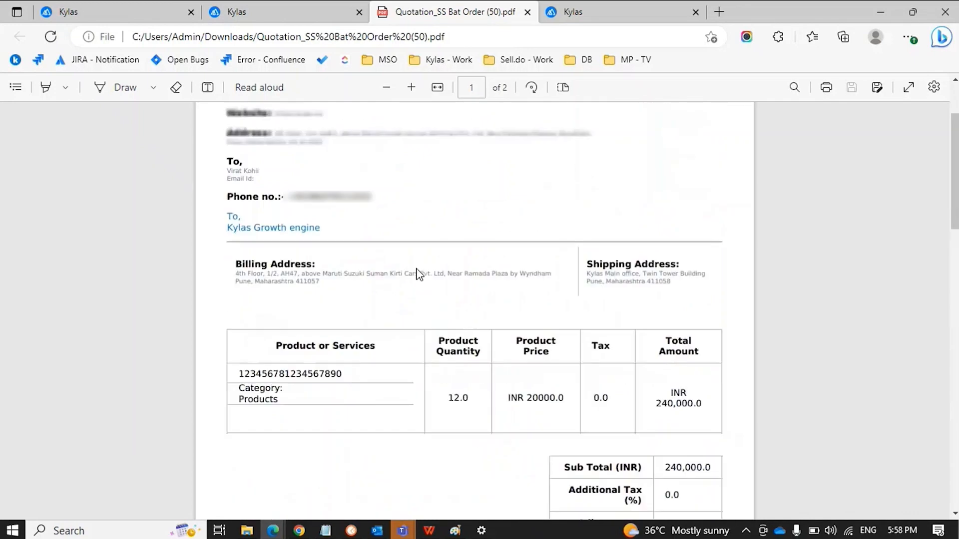
pyautogui.hotkey('ctrl', '+')
pyautogui.hotkey('ctrl', 'w')
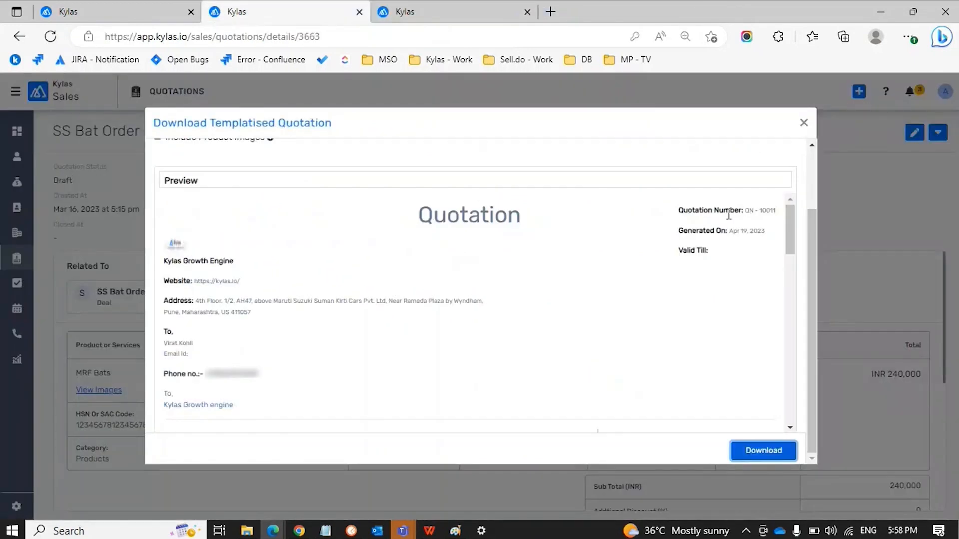
pyautogui.scroll(2, 388, 286)
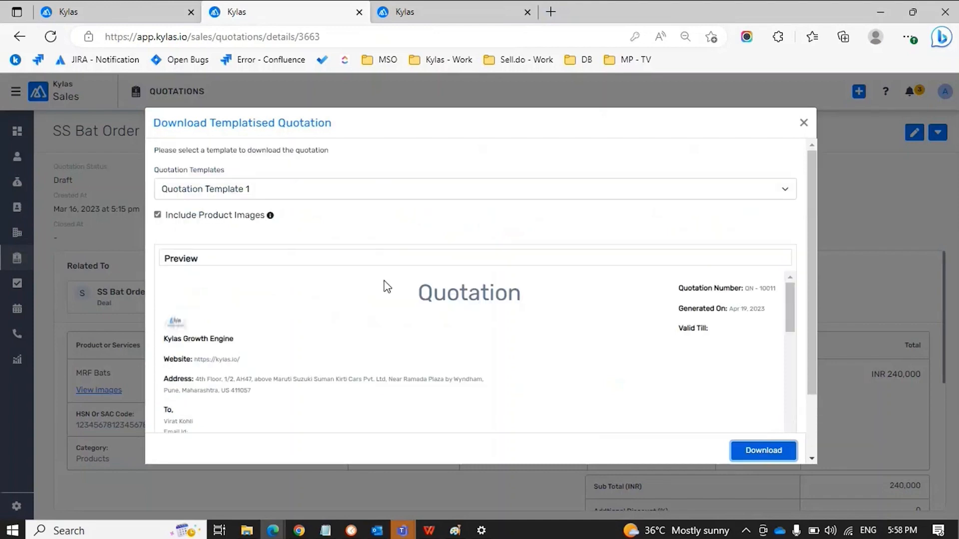
pyautogui.click(243, 194)
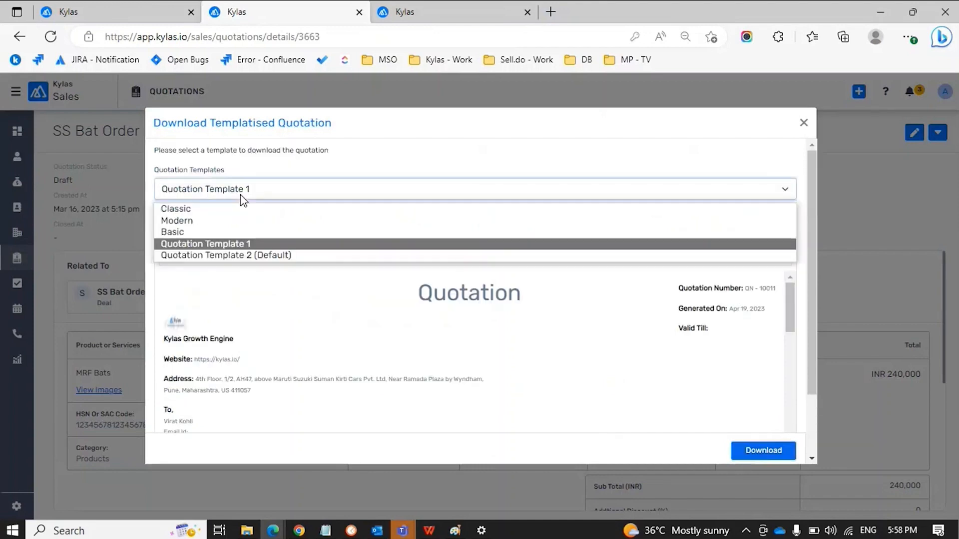
# Preview and download the quotation PDF using Quotation Template 2 (Default)
pyautogui.click(241, 255)
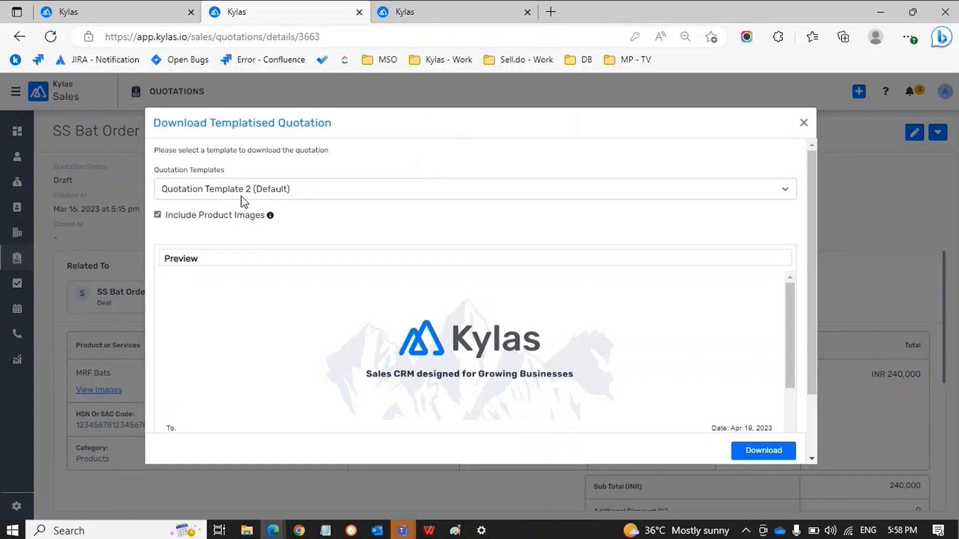
pyautogui.scroll(-1, 243, 201)
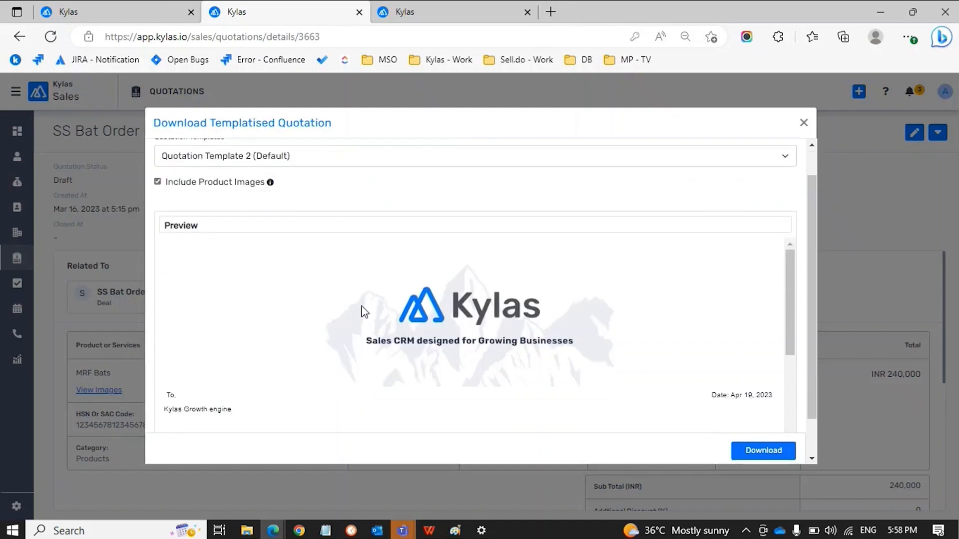
pyautogui.scroll(-5, 363, 311)
pyautogui.scroll(-2, 364, 312)
pyautogui.scroll(10, 364, 312)
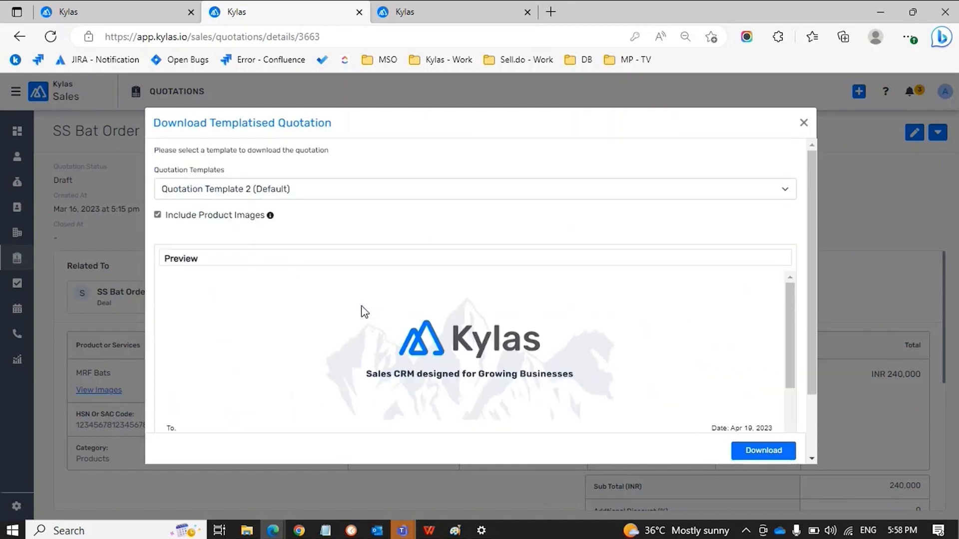
pyautogui.click(758, 452)
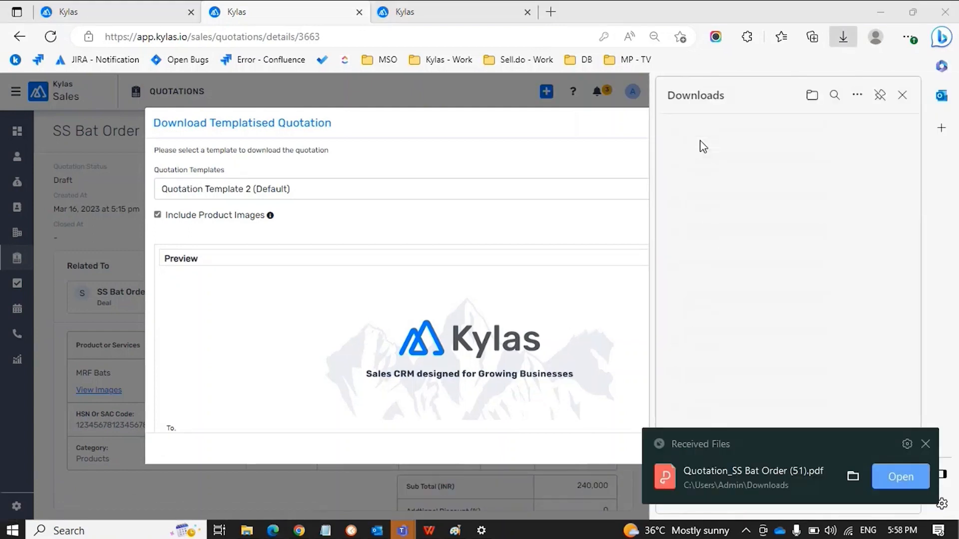
# Open the downloaded Template 2 quotation PDF and review the bat product images
pyautogui.click(698, 137)
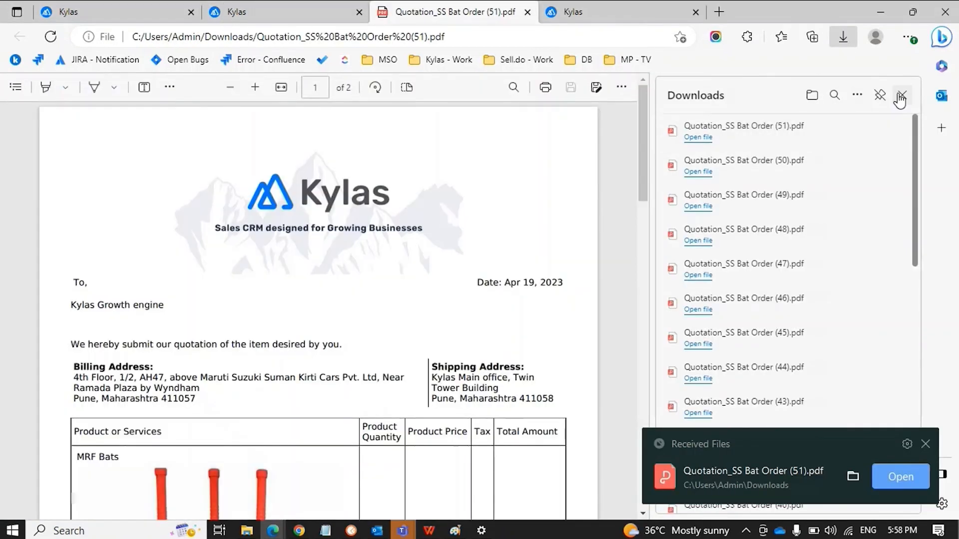
pyautogui.click(901, 95)
pyautogui.click(925, 444)
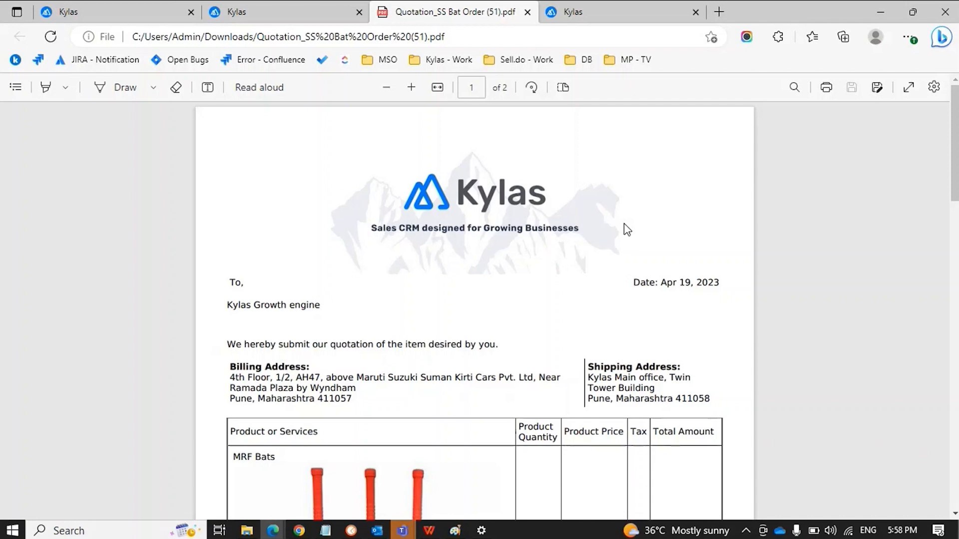
pyautogui.scroll(-1, 471, 287)
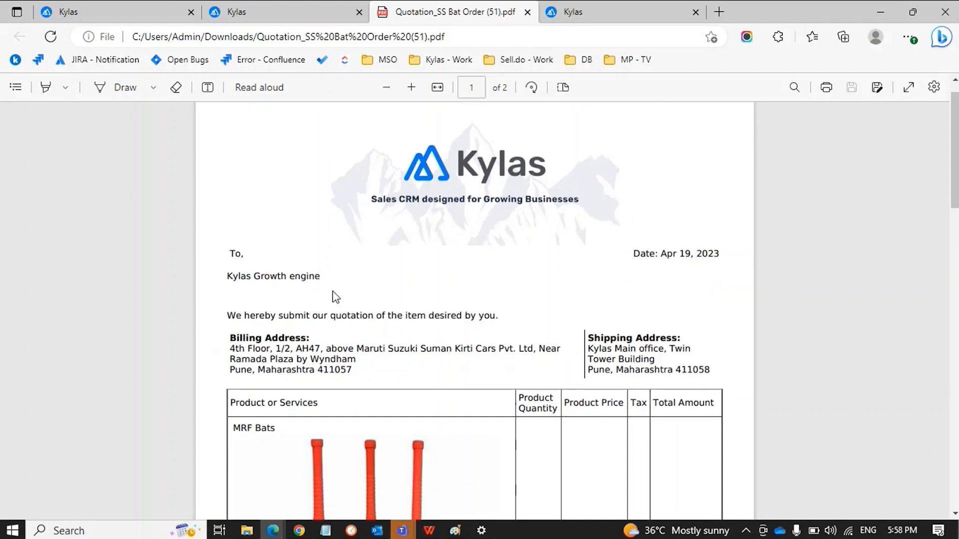
pyautogui.scroll(-1, 333, 295)
pyautogui.scroll(-1, 333, 296)
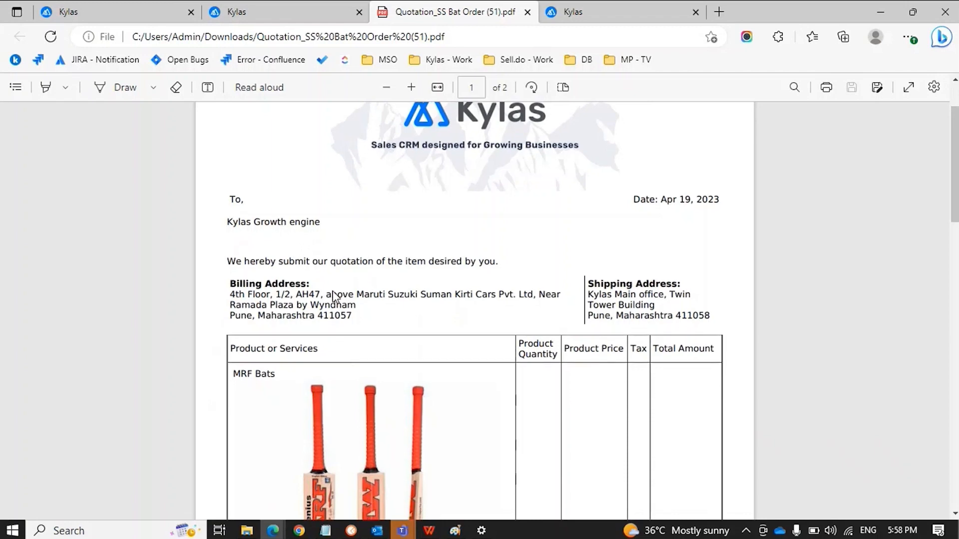
pyautogui.scroll(-1, 333, 296)
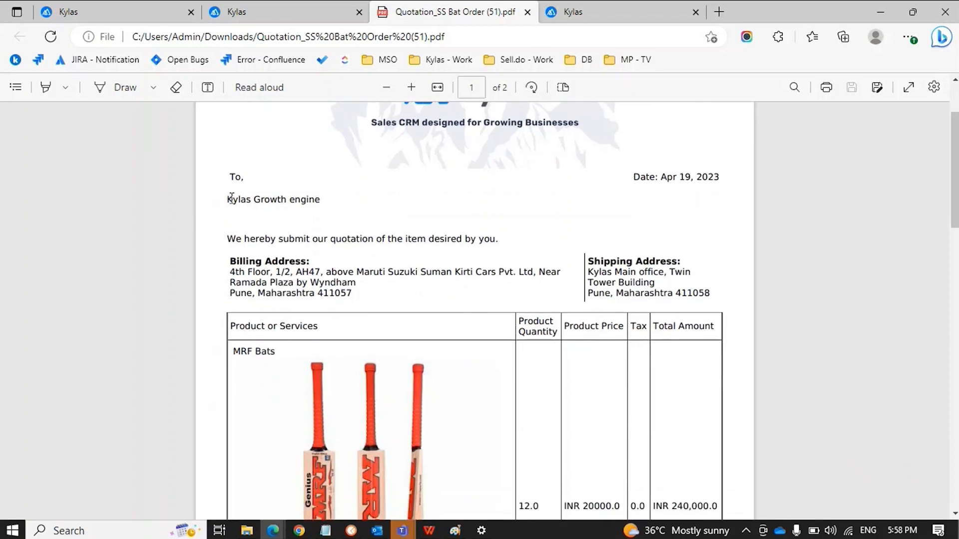
pyautogui.moveTo(228, 199); pyautogui.dragTo(321, 201)
pyautogui.click(321, 201)
# Check the INR 240,000.0 grand total in the PDF, then switch back to the Kylas tab
pyautogui.scroll(-1, 364, 216)
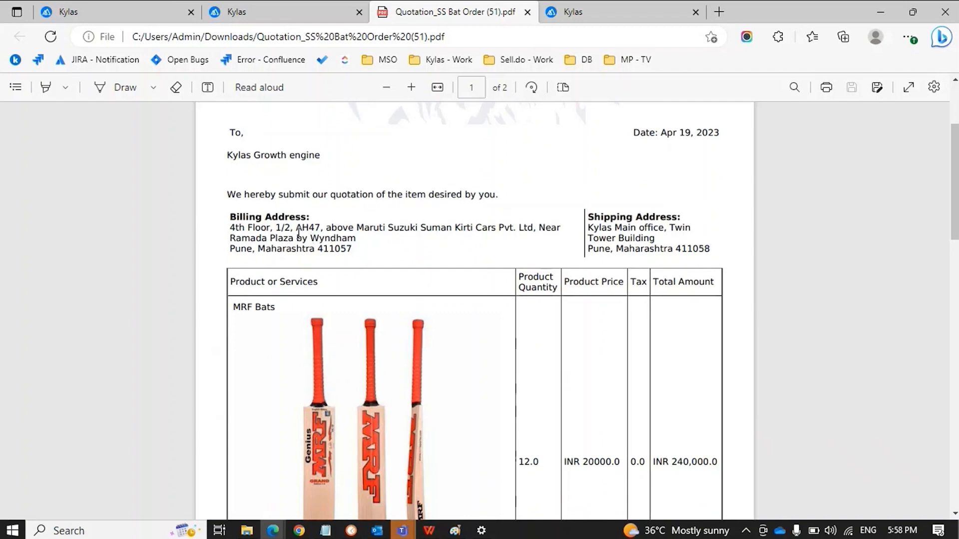
pyautogui.scroll(-3, 299, 234)
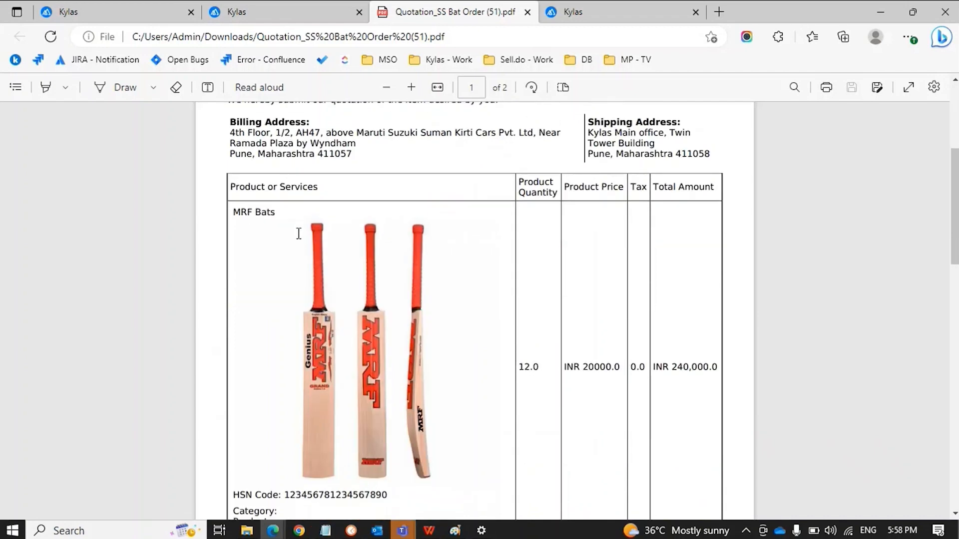
pyautogui.scroll(-1, 320, 306)
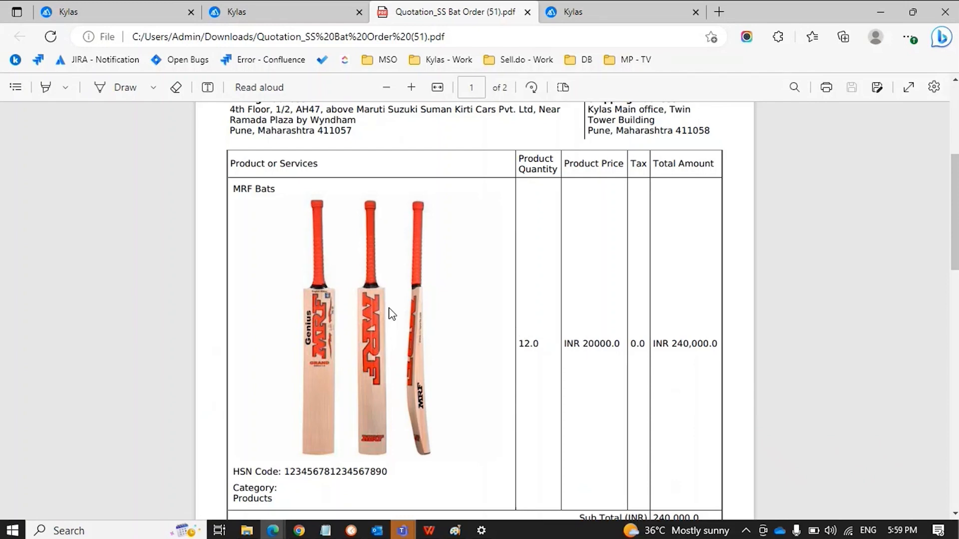
pyautogui.scroll(-1, 392, 315)
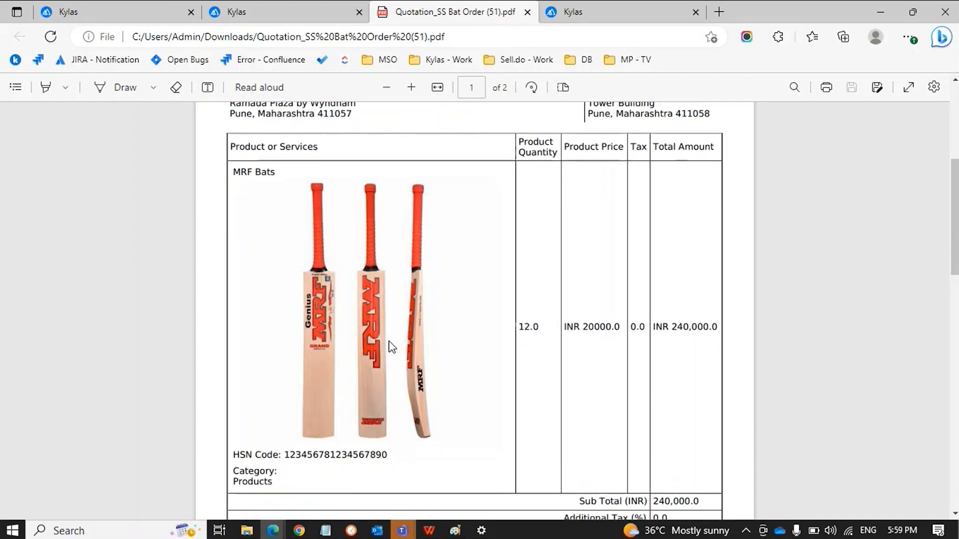
pyautogui.scroll(-5, 392, 347)
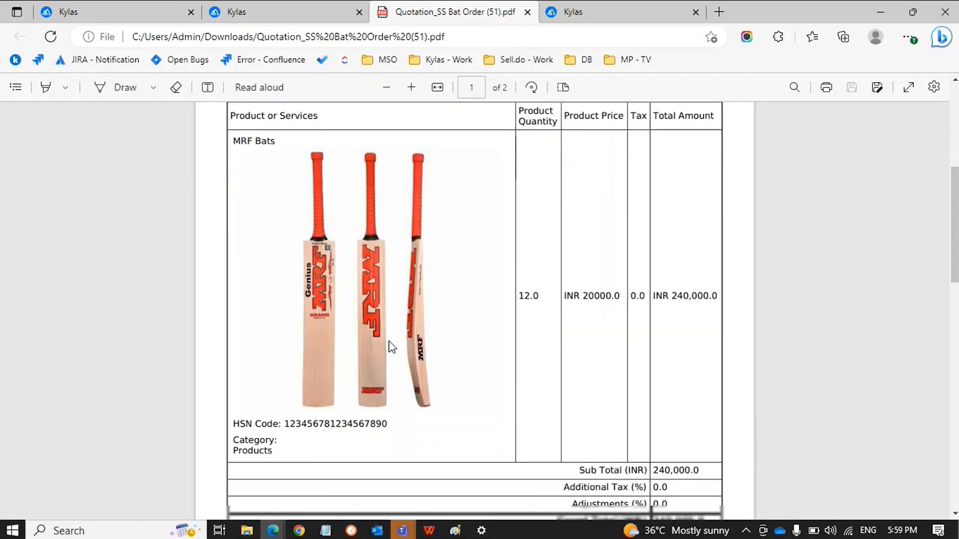
pyautogui.scroll(12, 392, 347)
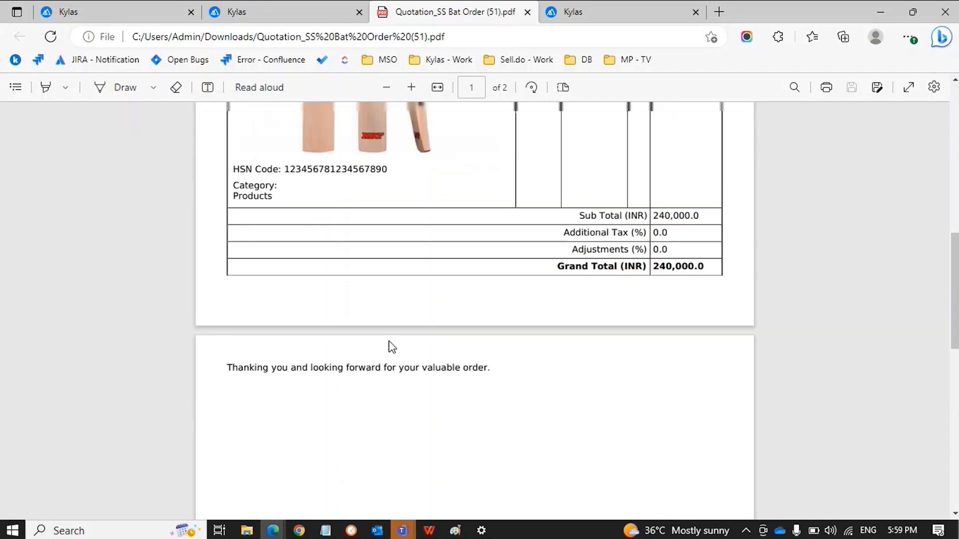
pyautogui.scroll(2, 392, 347)
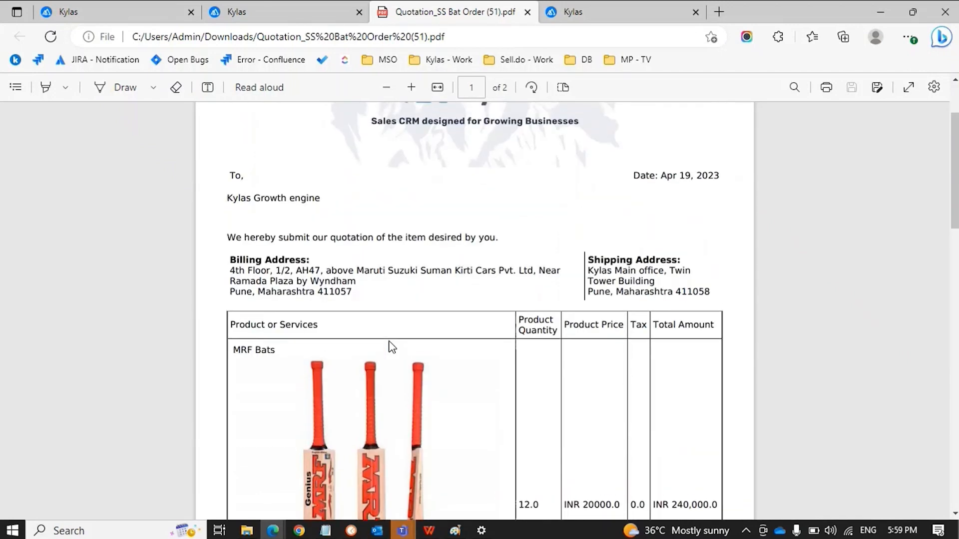
pyautogui.scroll(3, 392, 347)
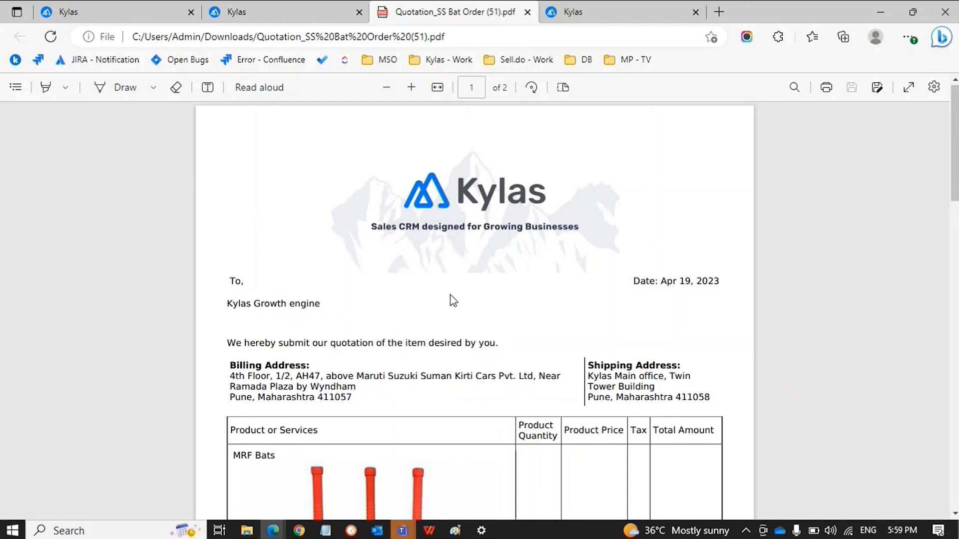
pyautogui.hotkey('ctrl', 'shift', 'Tab')
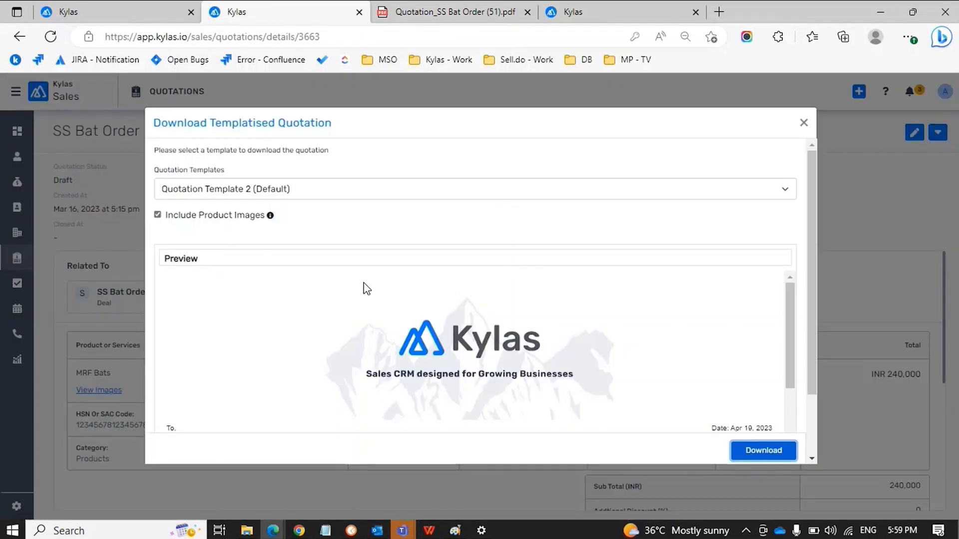
# Close the Download Templatised Quotation dialog and the Template 2 PDF tab
pyautogui.click(804, 123)
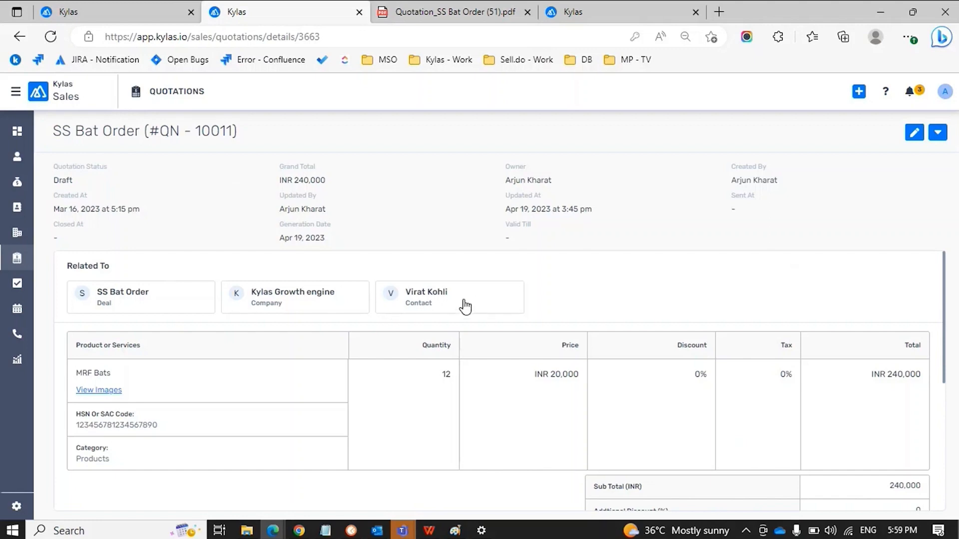
pyautogui.hotkey('ctrl', 'Tab')
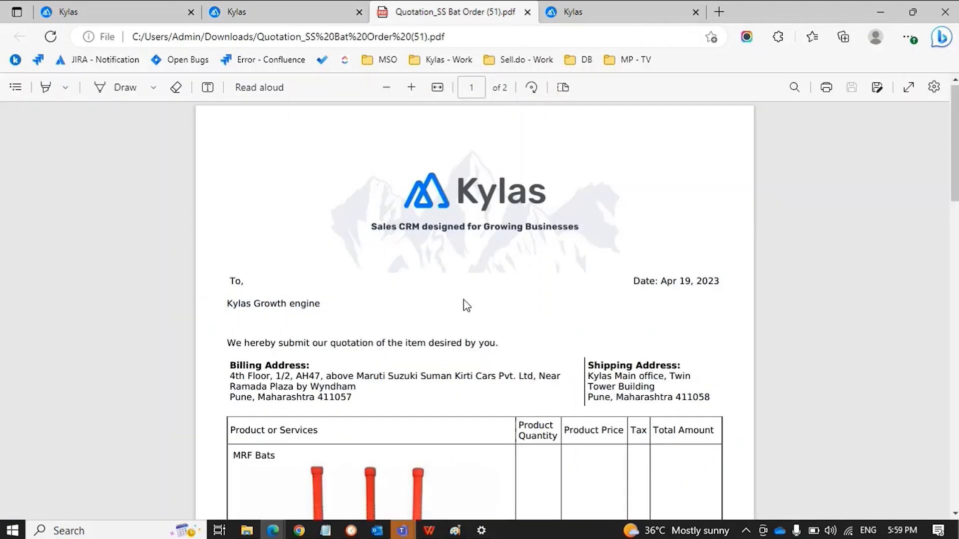
pyautogui.scroll(-2, 362, 310)
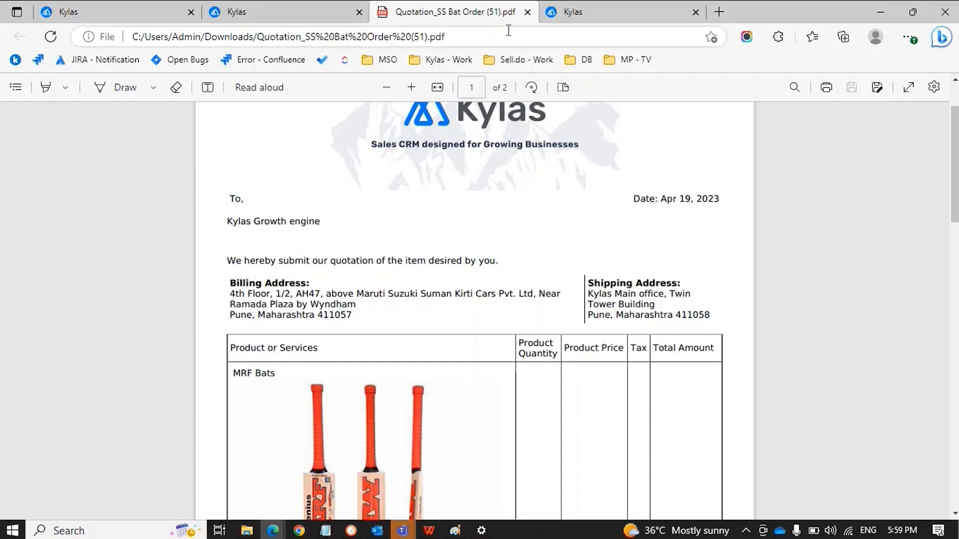
pyautogui.click(528, 12)
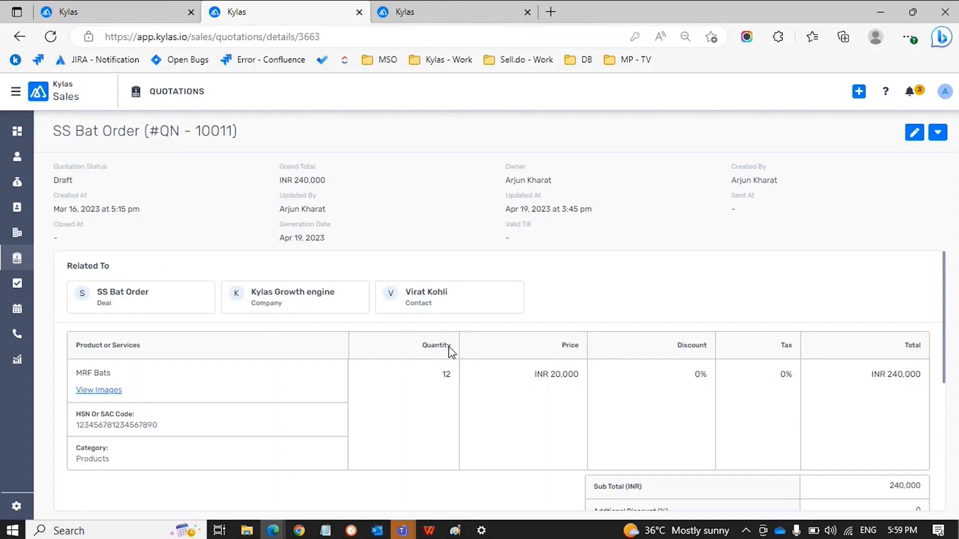
pyautogui.click(939, 135)
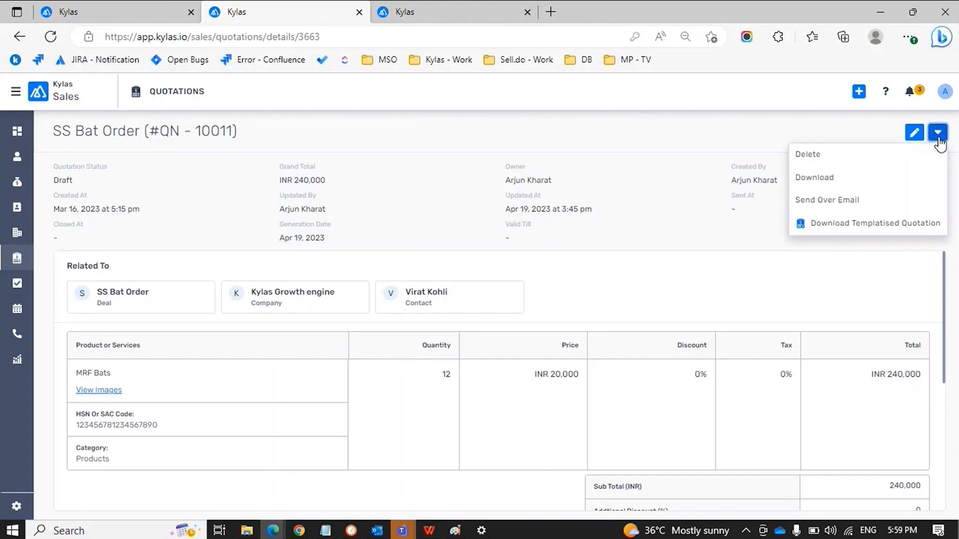
pyautogui.click(875, 206)
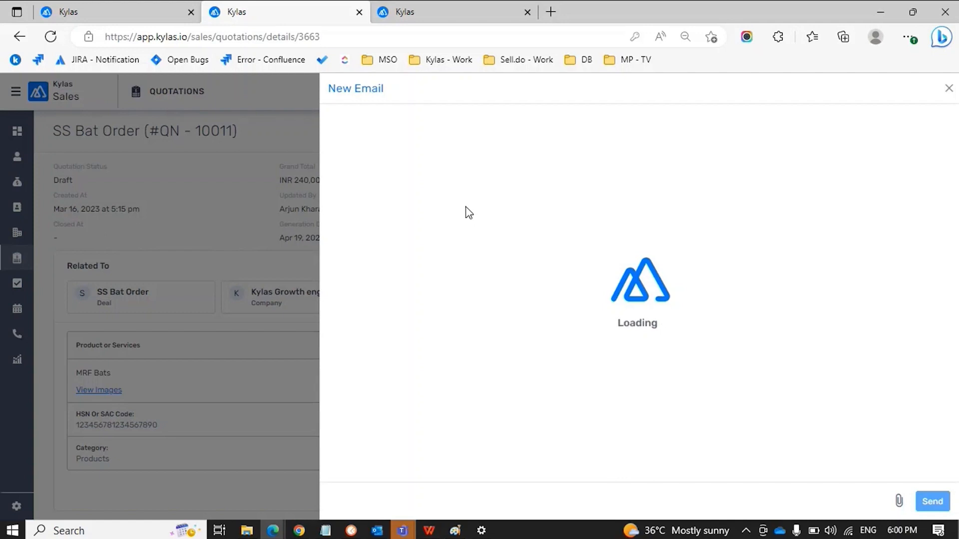
pyautogui.press('F5')
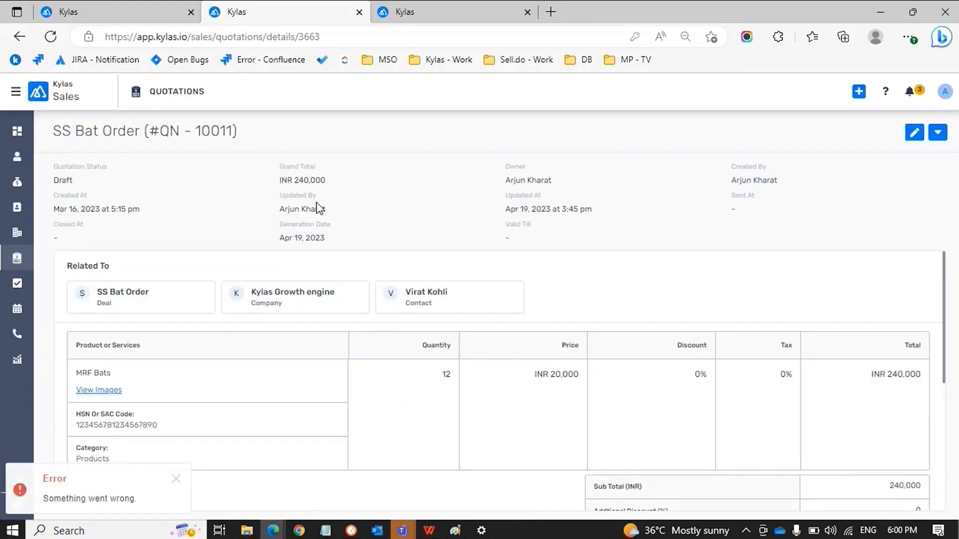
pyautogui.click(938, 132)
pyautogui.click(849, 200)
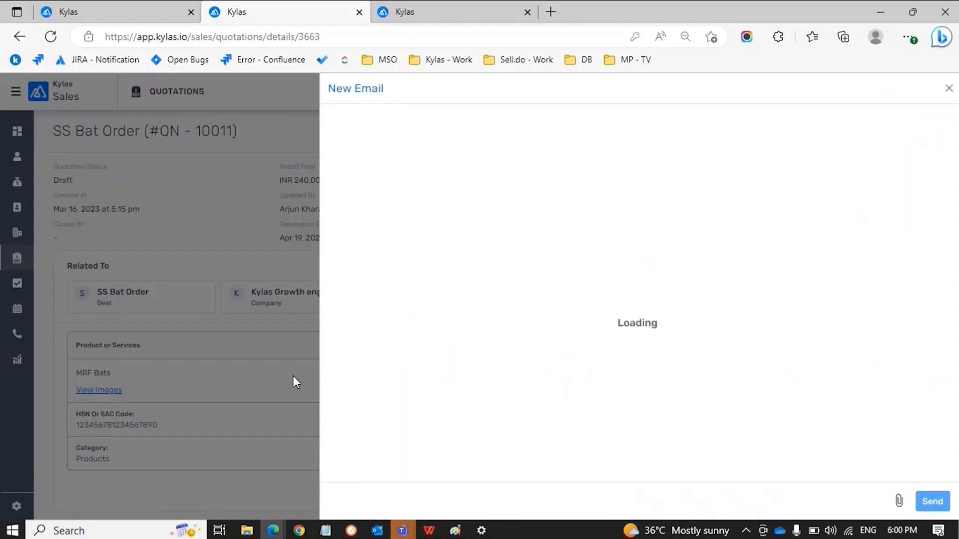
pyautogui.click(948, 89)
# Open the SS Bat Order quotation from All Quotations and choose Send Over Email
pyautogui.click(17, 257)
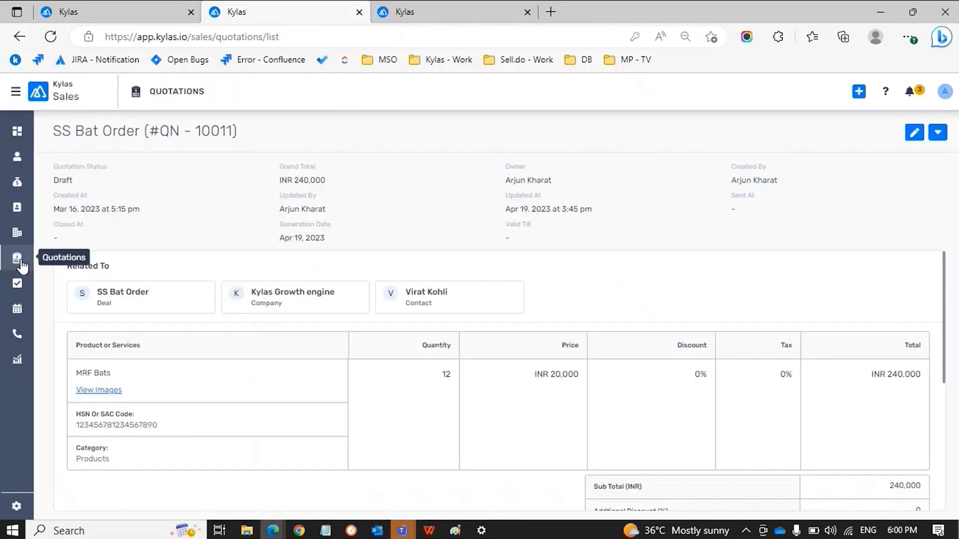
pyautogui.click(50, 37)
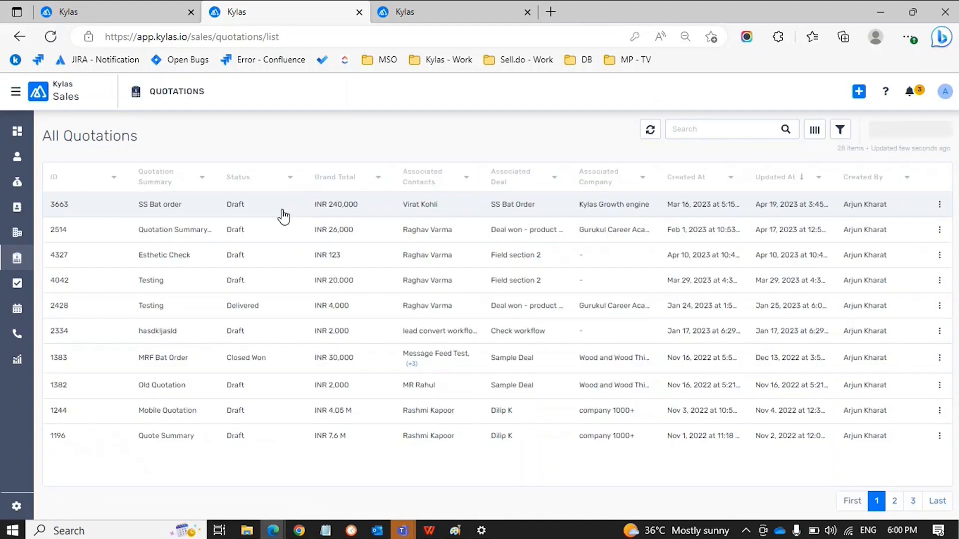
pyautogui.click(937, 206)
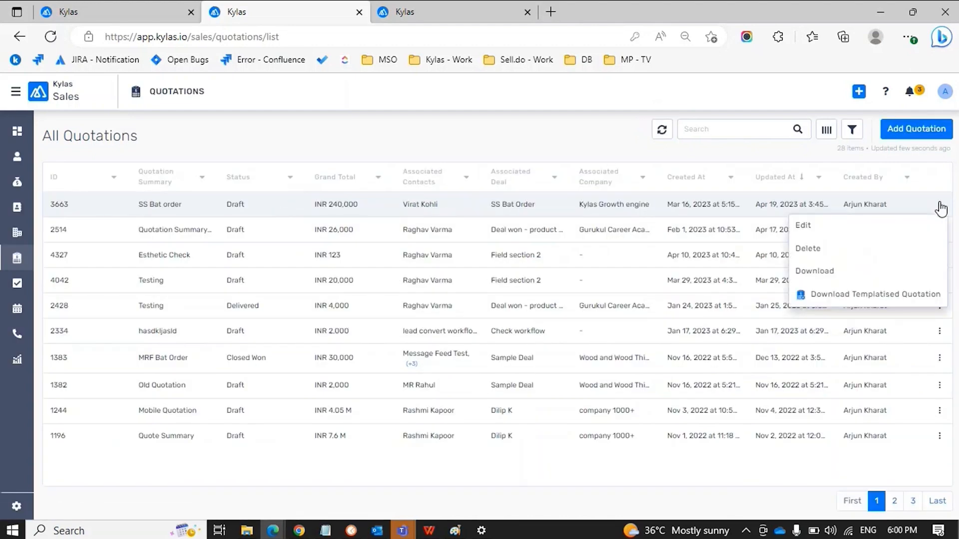
pyautogui.click(593, 219)
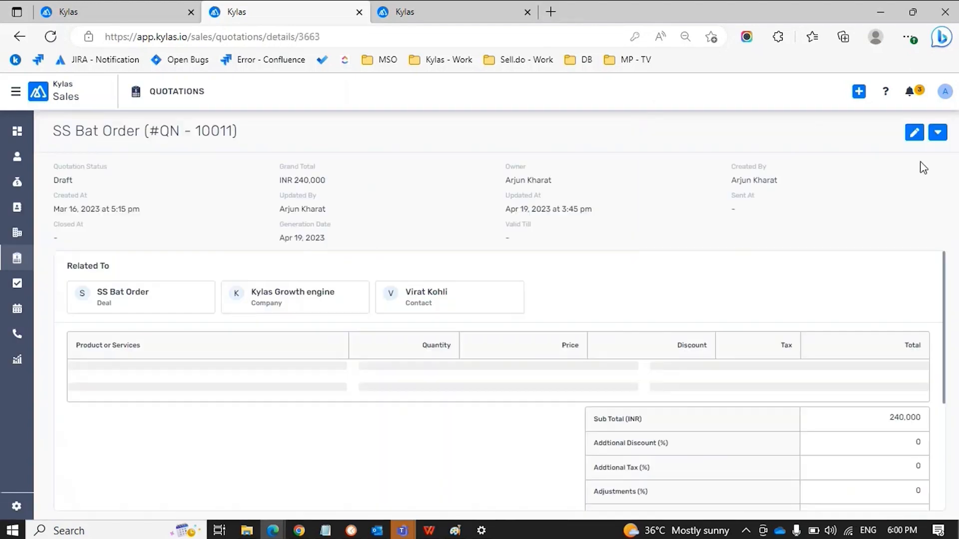
pyautogui.click(937, 132)
pyautogui.click(892, 203)
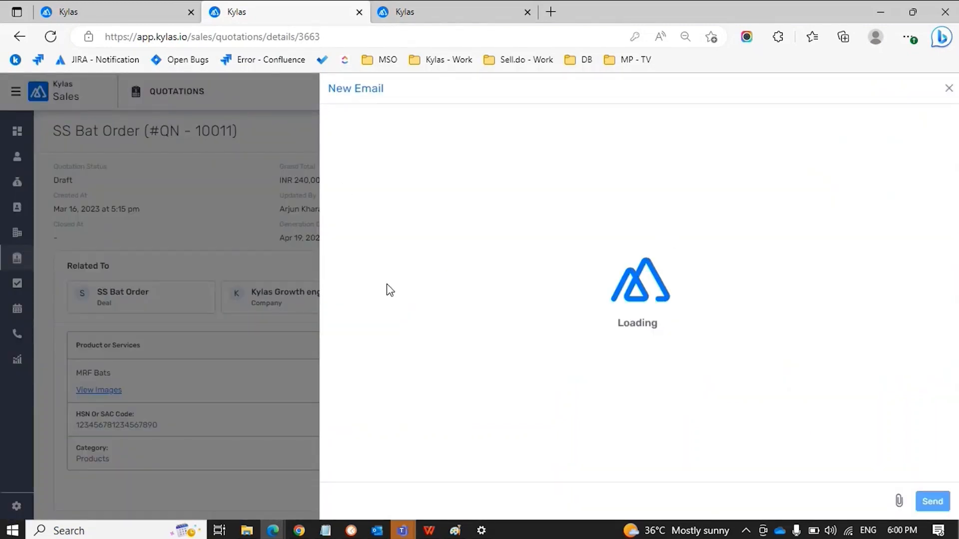
# Return to the Kylas Sales app, retry emailing the SS Bat Order quotation, then close the stalled draft
pyautogui.click(131, 9)
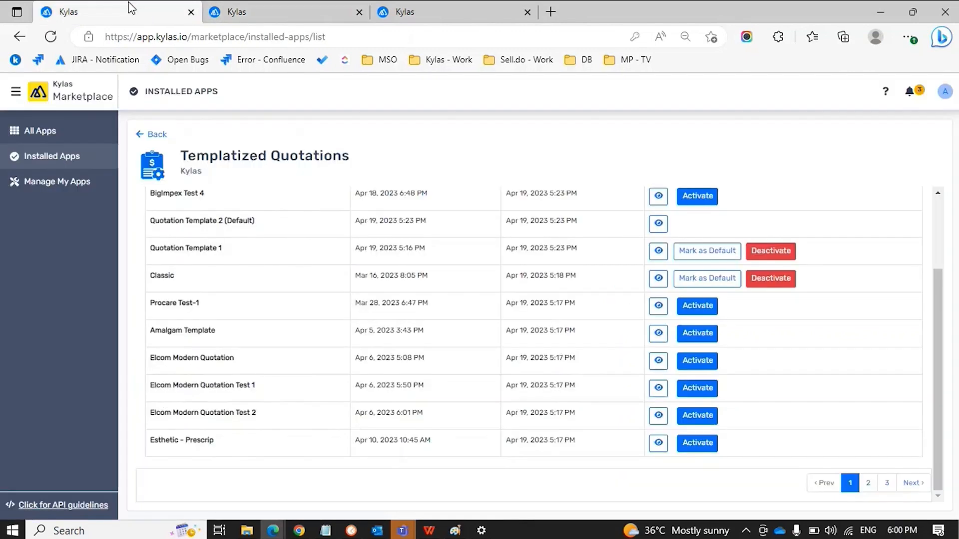
pyautogui.click(292, 9)
pyautogui.click(440, 14)
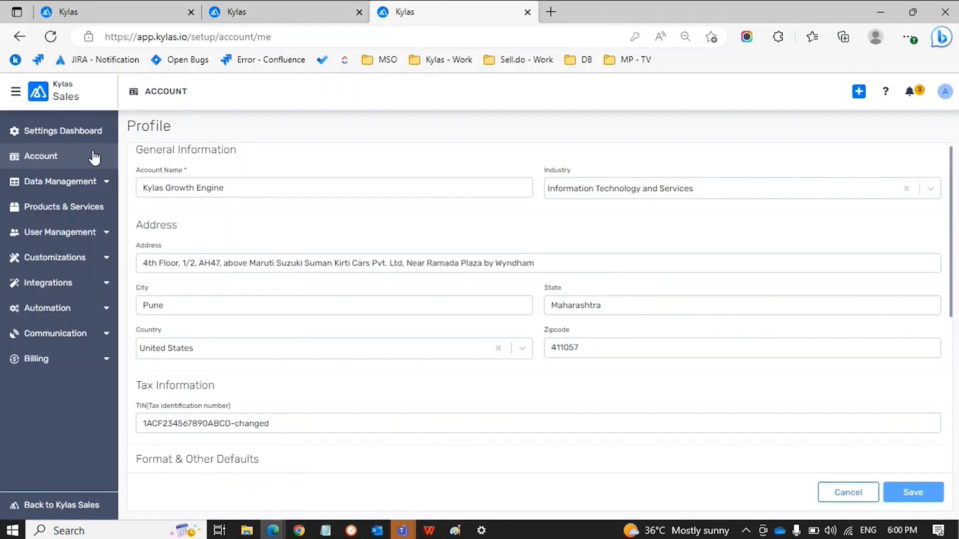
pyautogui.click(14, 95)
pyautogui.click(36, 121)
pyautogui.click(17, 256)
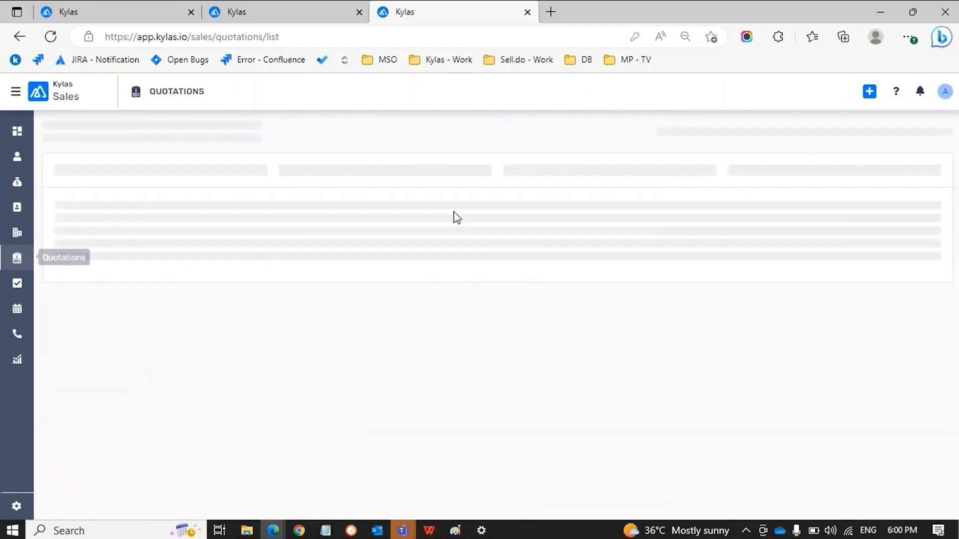
pyautogui.click(460, 208)
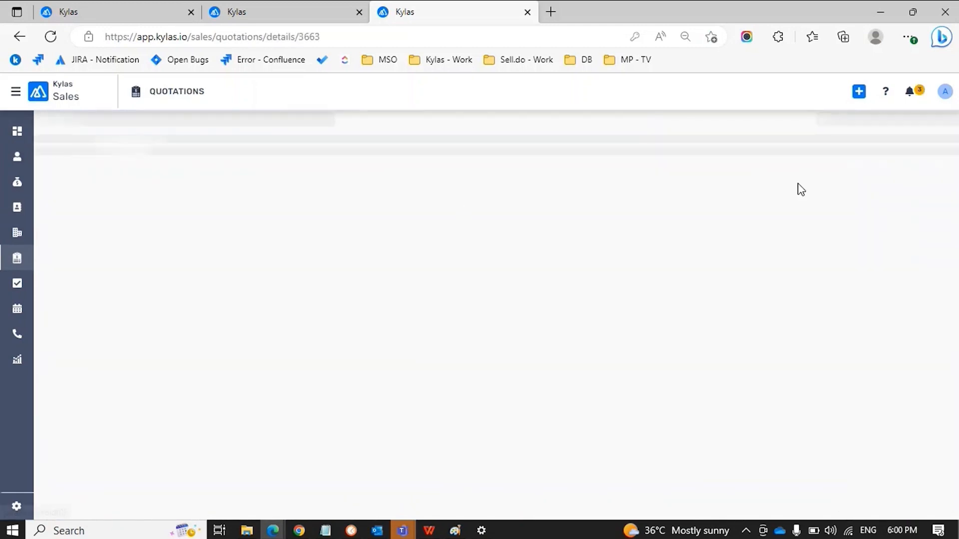
pyautogui.click(938, 133)
pyautogui.click(867, 206)
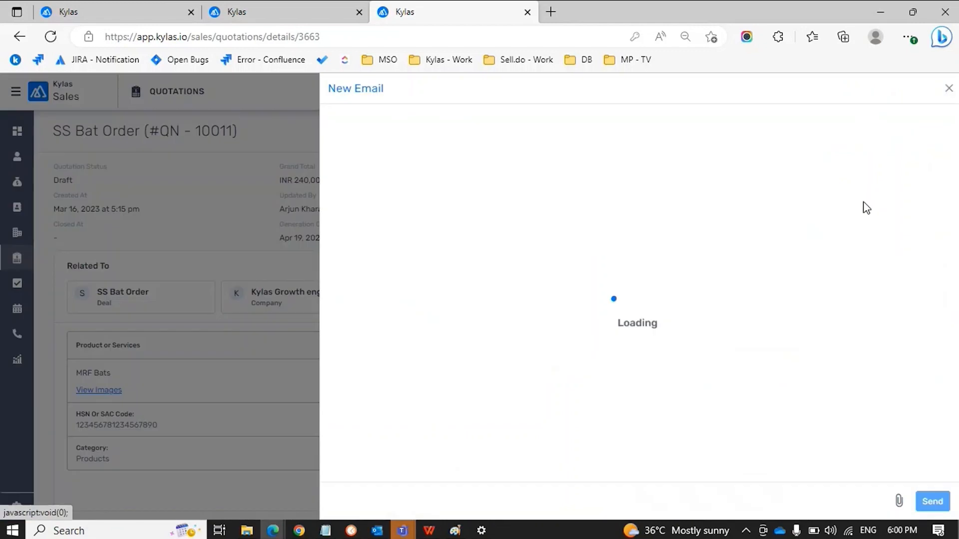
pyautogui.click(948, 90)
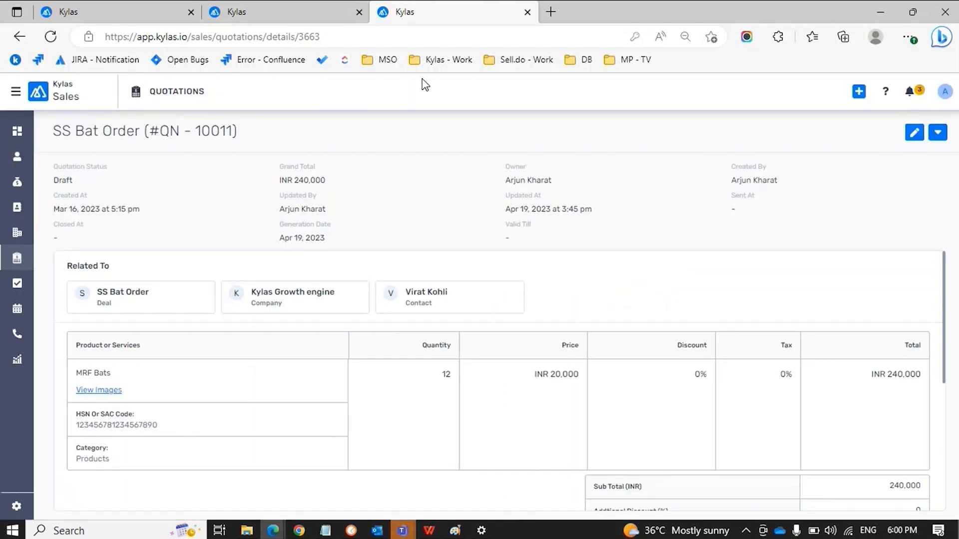
# Open Communication > Email Settings to confirm SMTP and IMAP are connected
pyautogui.click(14, 508)
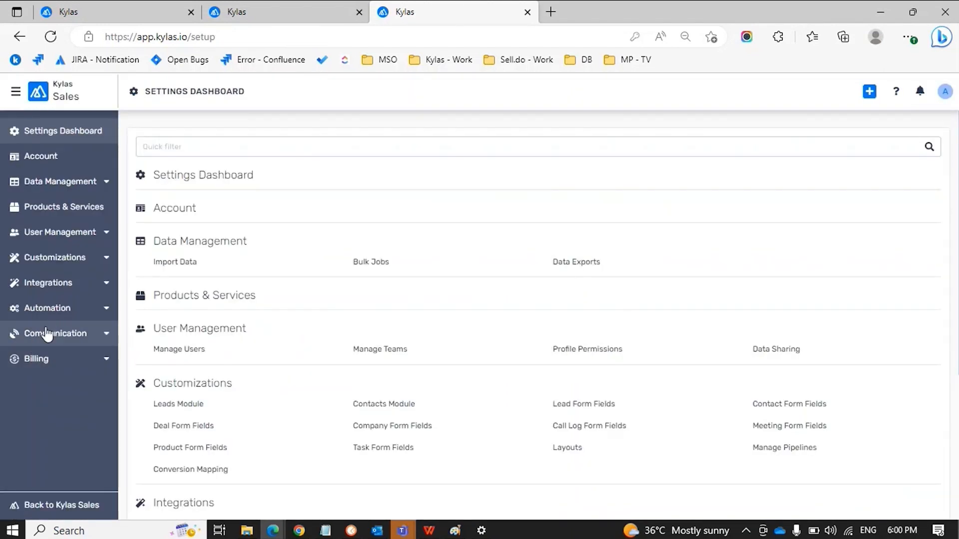
pyautogui.click(52, 336)
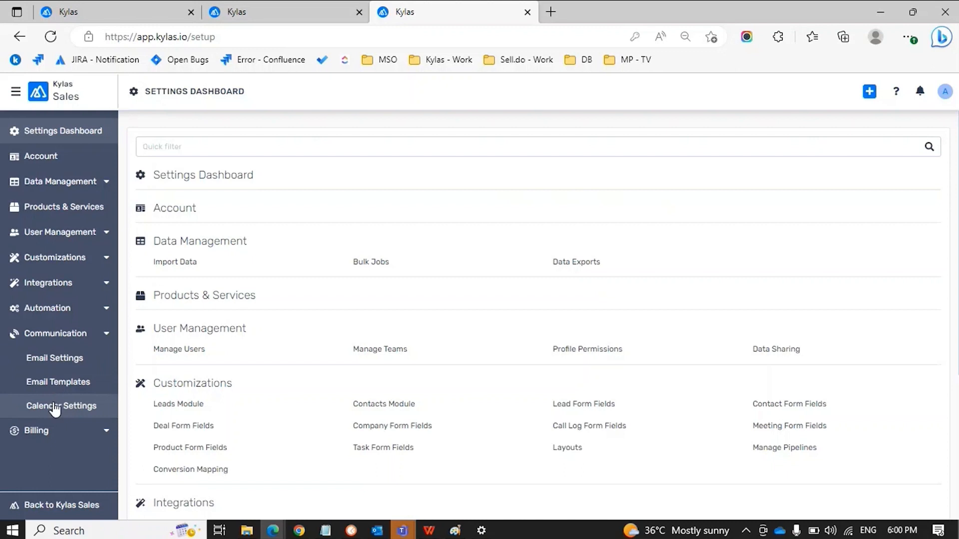
pyautogui.click(55, 404)
pyautogui.click(40, 382)
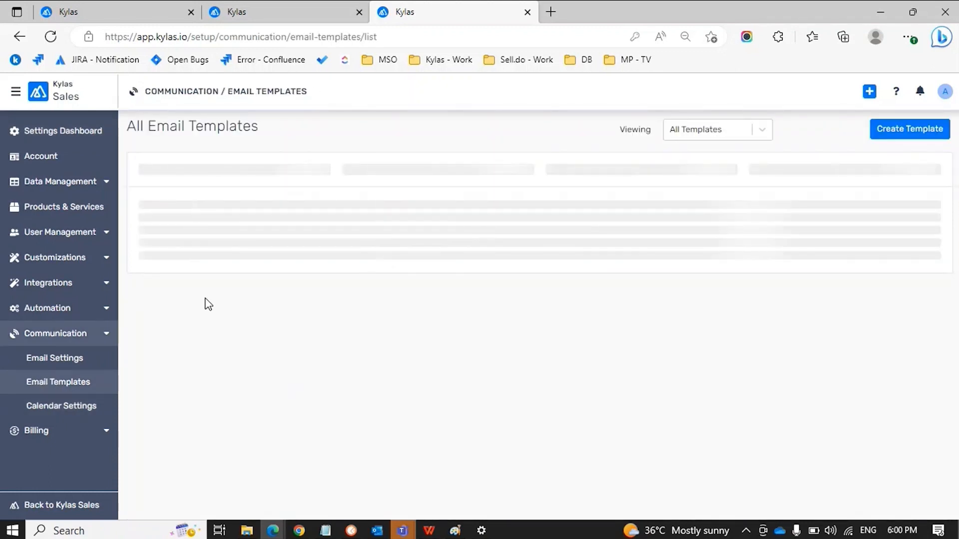
pyautogui.click(52, 360)
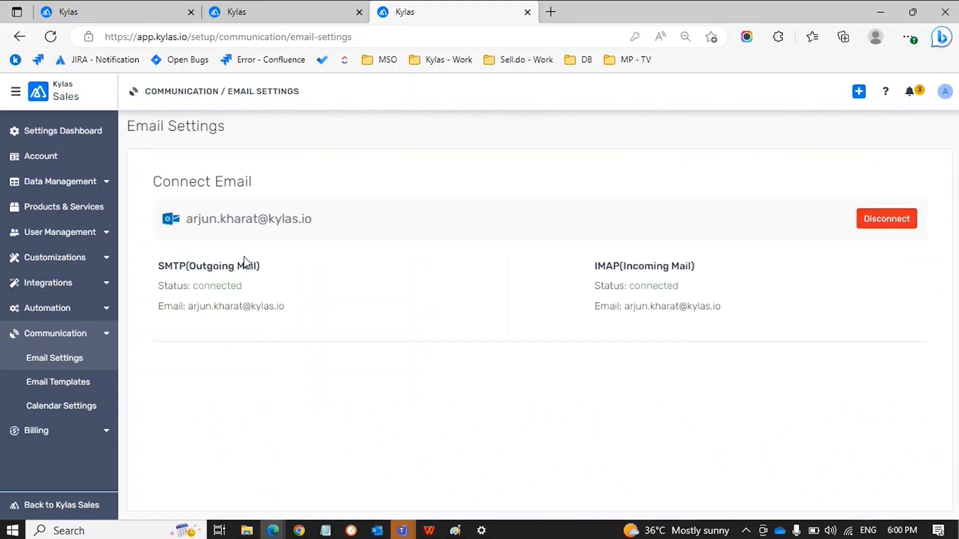
pyautogui.moveTo(298, 530)
# Load app.kylas.io in Chrome, log out, and sign in with a saved account's email
pyautogui.click(379, 497)
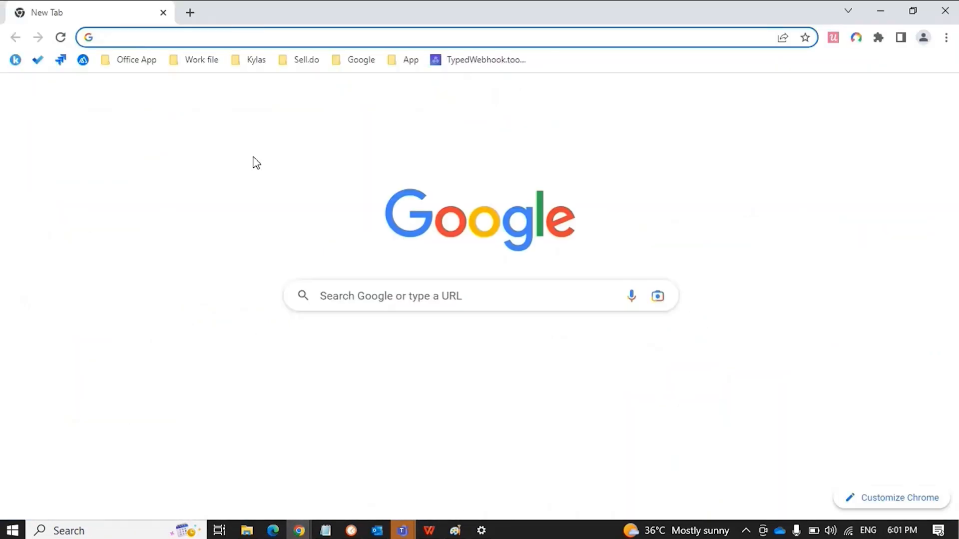
pyautogui.write('app.kyla')
pyautogui.press('Return')
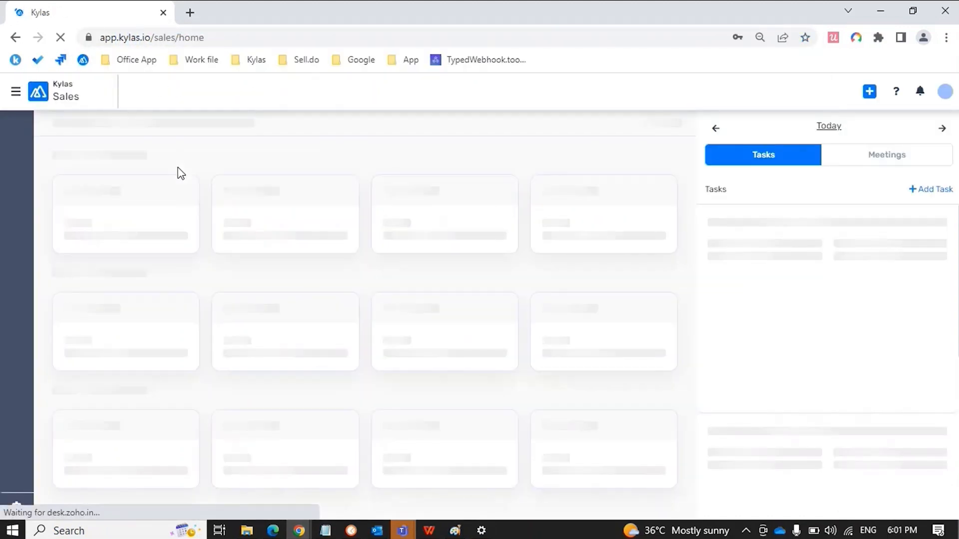
pyautogui.click(945, 97)
pyautogui.click(886, 181)
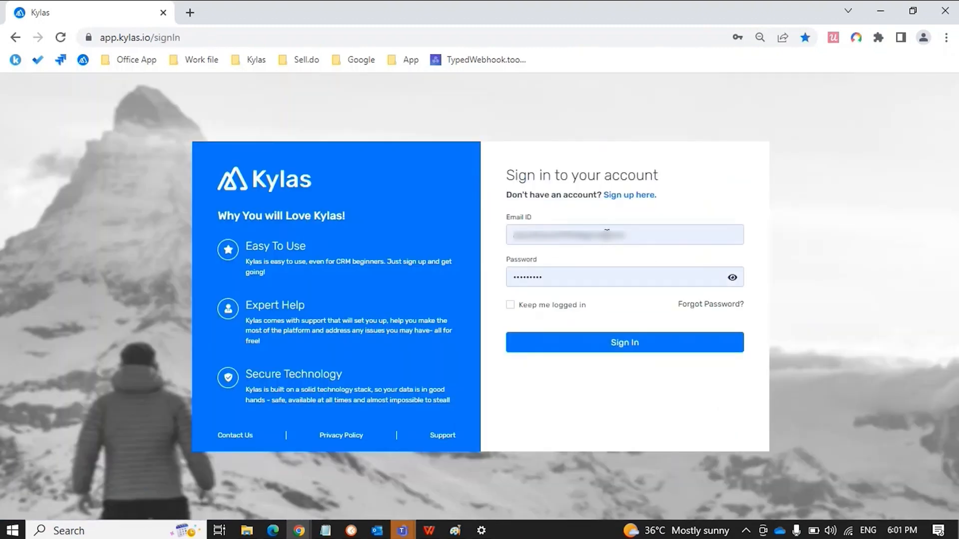
pyautogui.click(607, 235)
pyautogui.hotkey('ctrl', 'a')
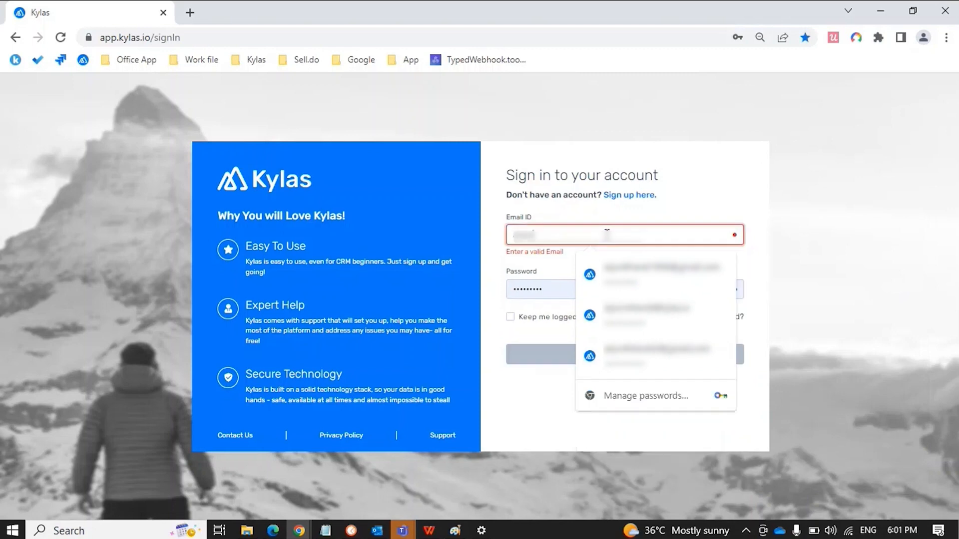
pyautogui.press('Down')
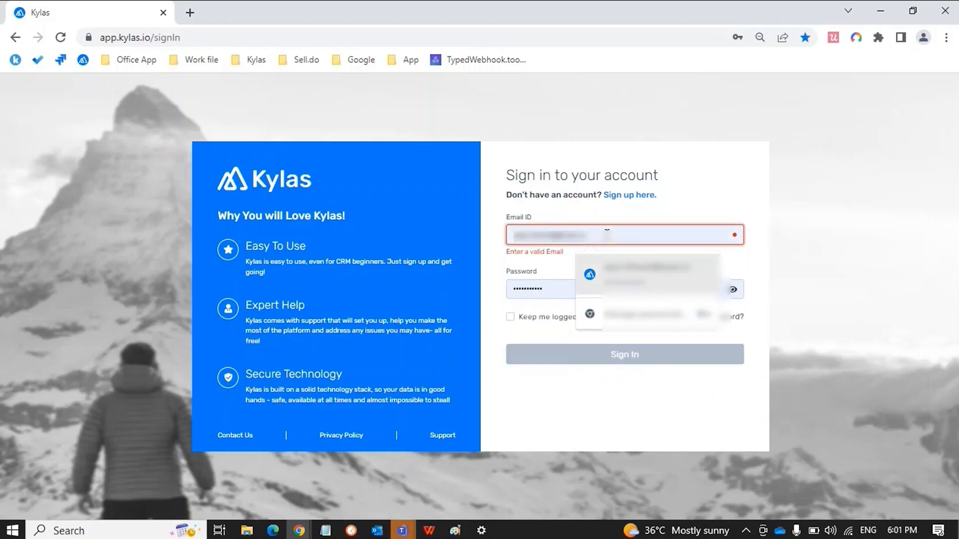
pyautogui.press('Return')
pyautogui.click(589, 335)
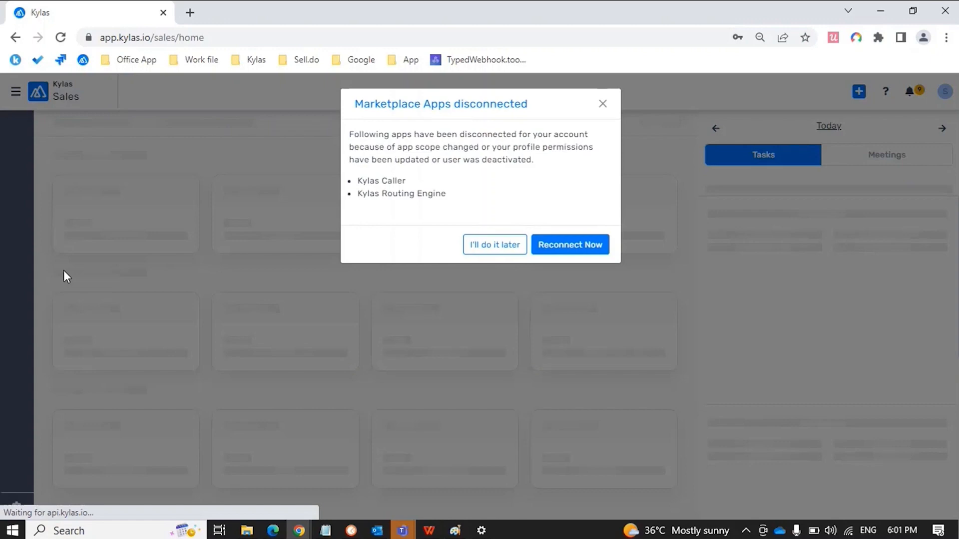
pyautogui.click(476, 244)
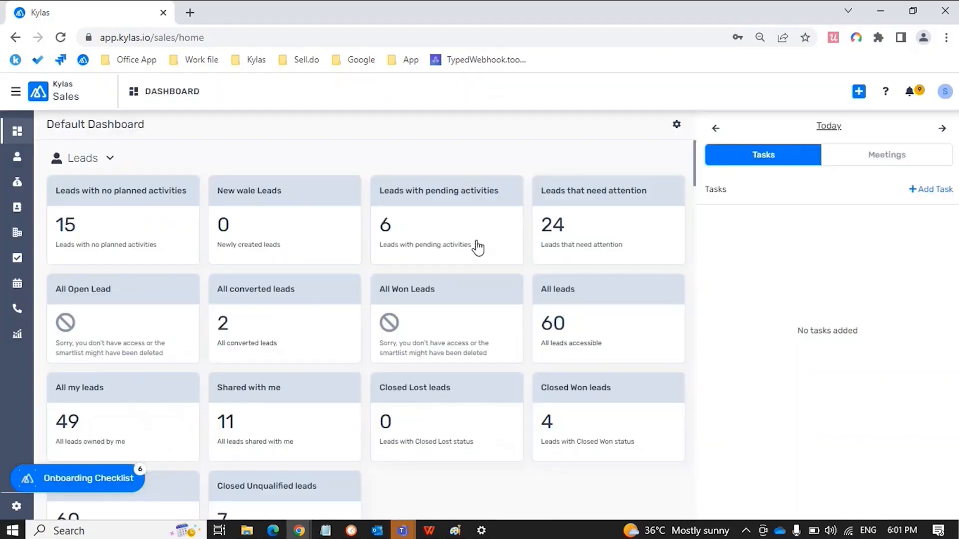
# Log out again and sign in with a different saved login
pyautogui.click(942, 91)
pyautogui.click(863, 174)
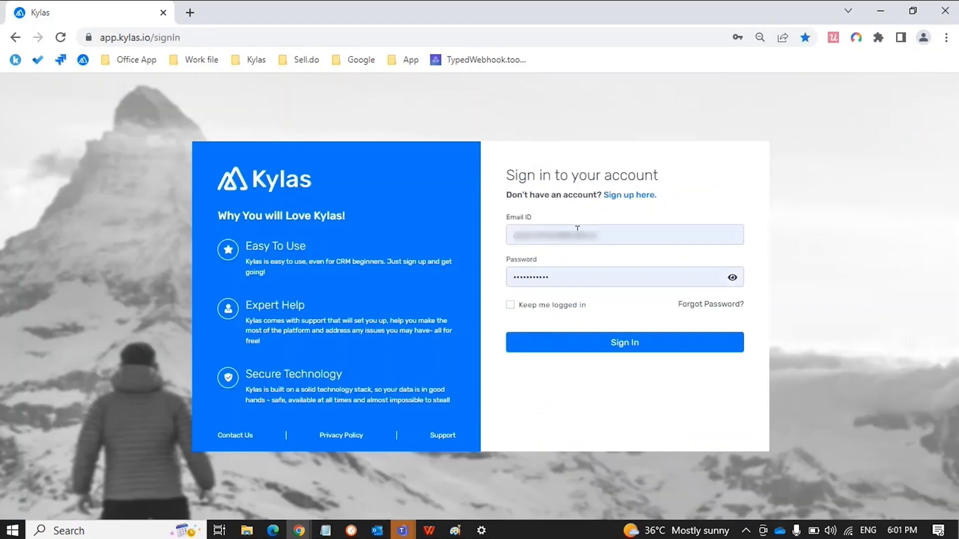
pyautogui.click(578, 231)
pyautogui.write('[blurred]')
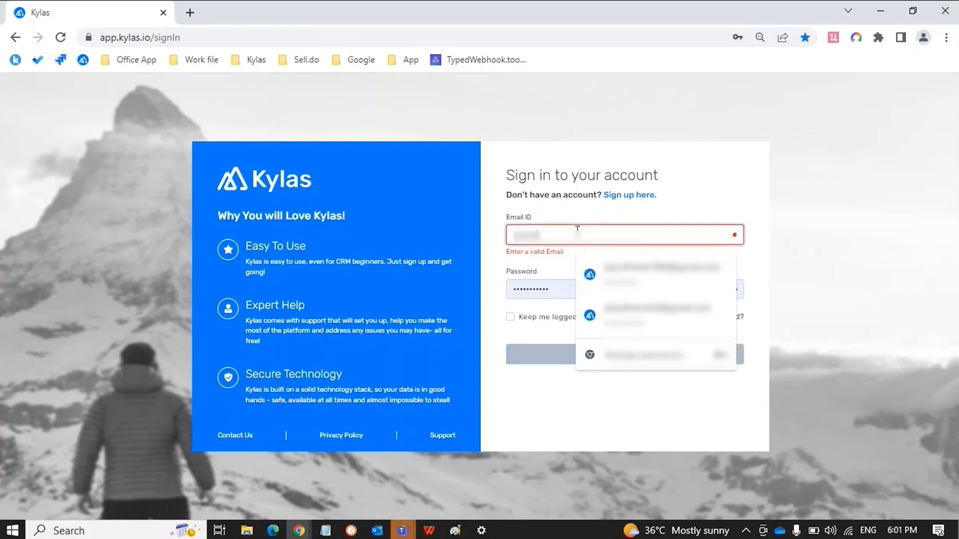
pyautogui.click(645, 334)
pyautogui.click(620, 352)
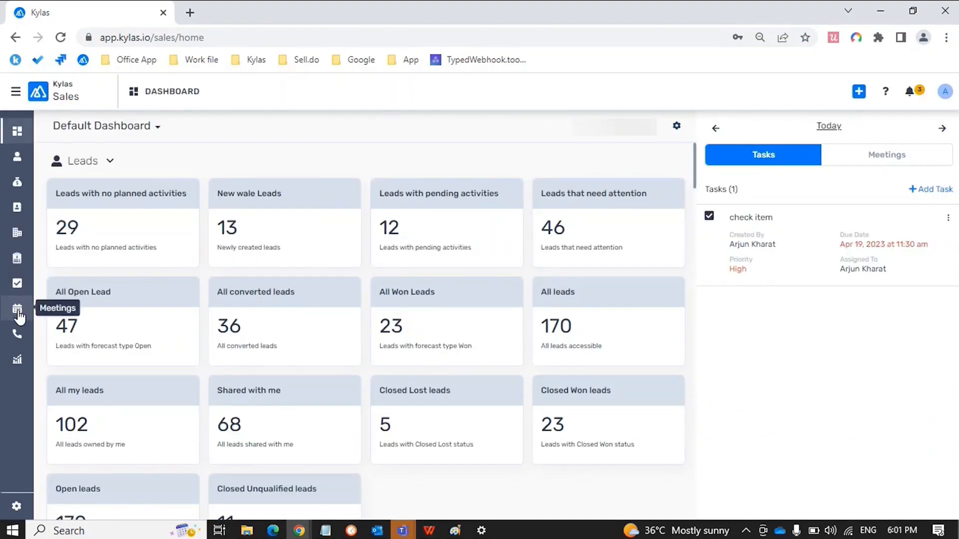
# Start an email for the SS Bat Order quotation, replacing the preset recipient with the matching CRM user
pyautogui.click(17, 258)
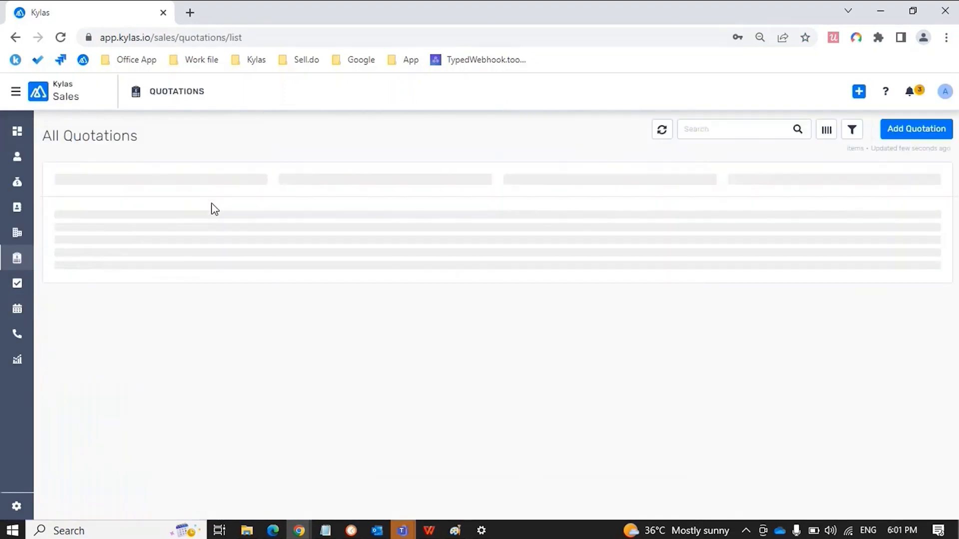
pyautogui.click(235, 208)
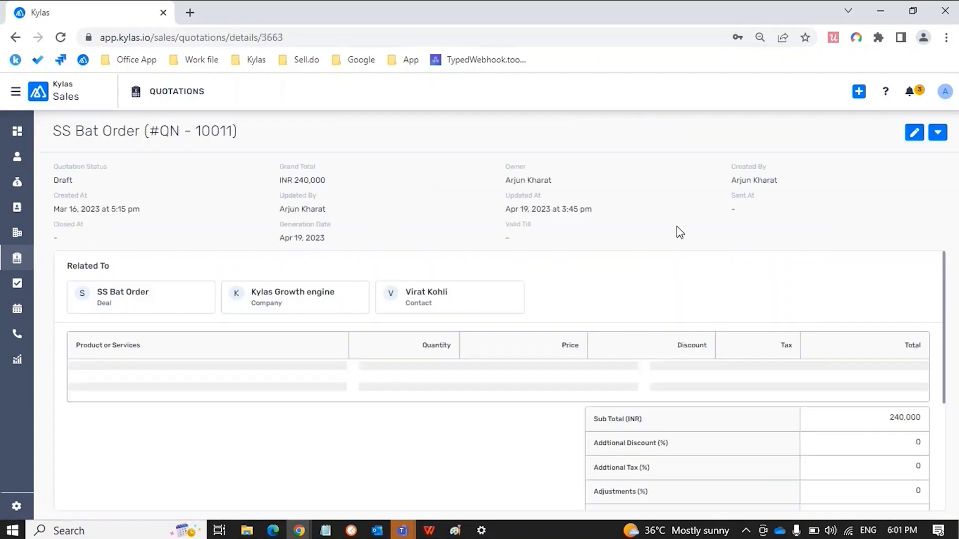
pyautogui.click(937, 134)
pyautogui.click(912, 201)
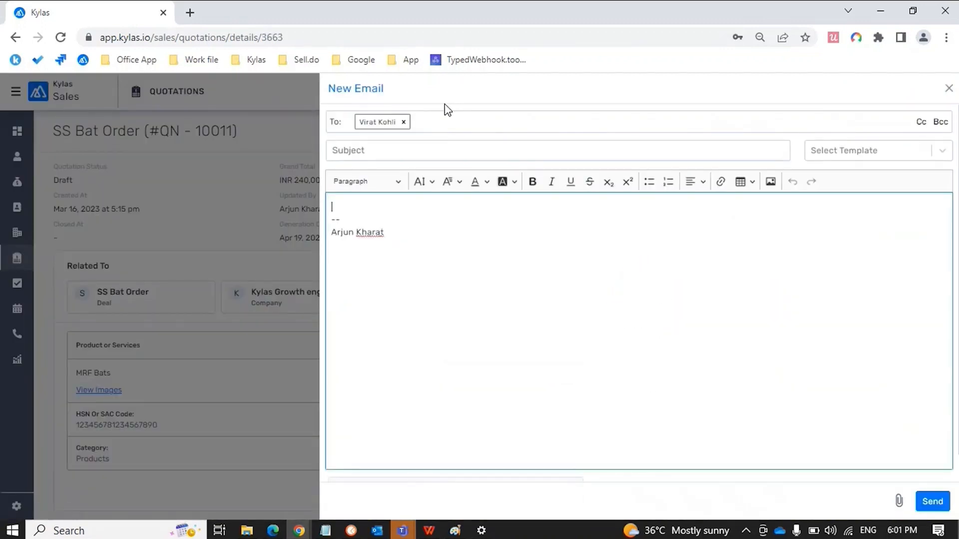
pyautogui.click(441, 117)
pyautogui.press('BackSpace')
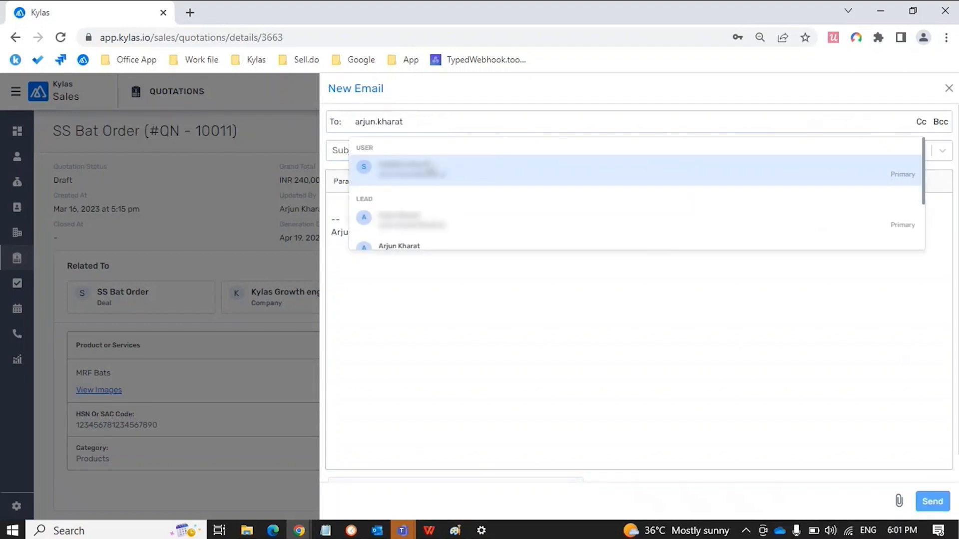
pyautogui.click(424, 176)
# Apply the Quotation email template for the subject and body, then send the email
pyautogui.click(410, 149)
pyautogui.write('Thank you for')
pyautogui.hotkey('ctrl', 'a')
pyautogui.write('Qu')
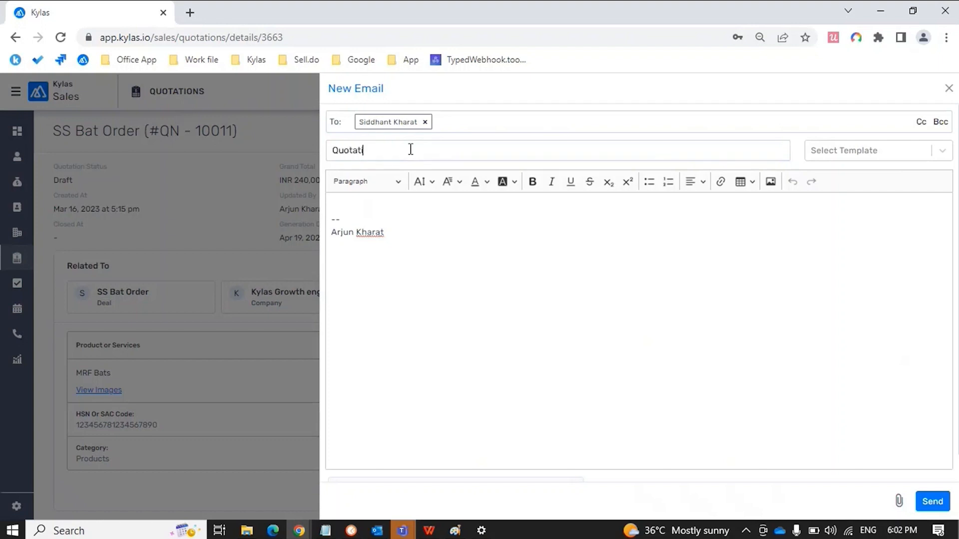
pyautogui.click(369, 209)
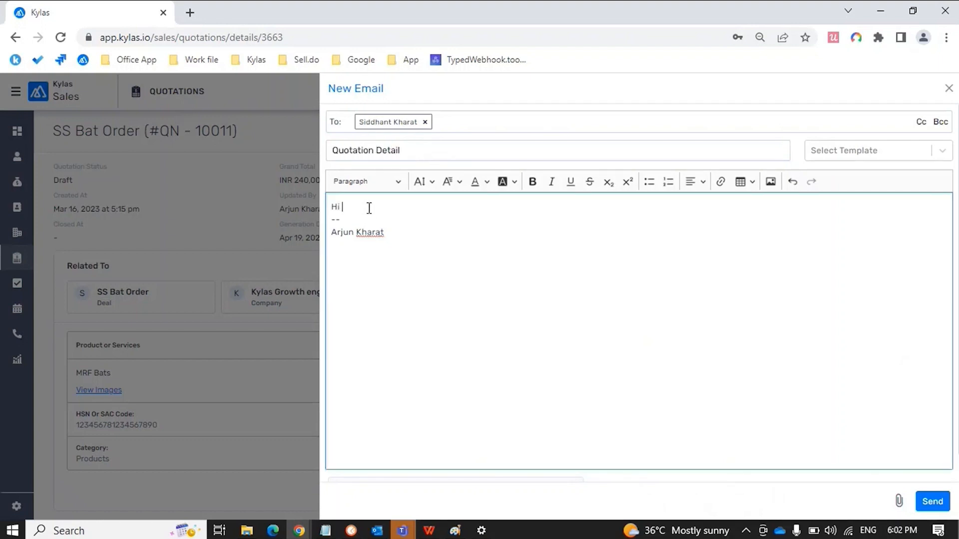
pyautogui.click(914, 155)
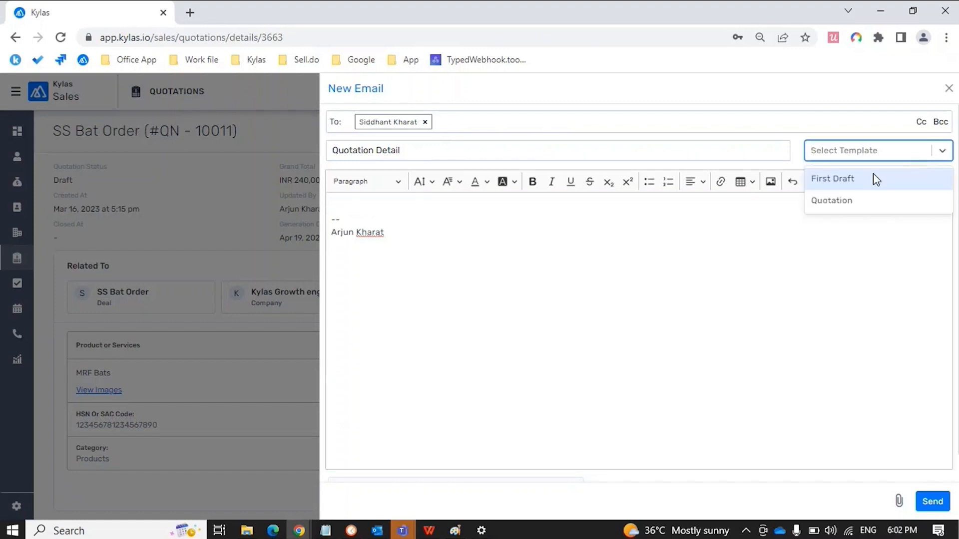
pyautogui.click(856, 200)
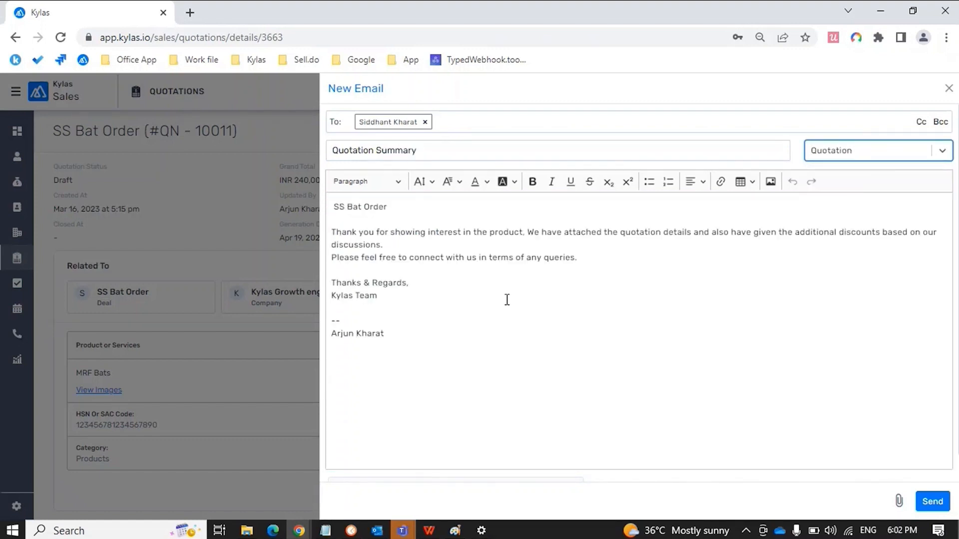
pyautogui.scroll(-1, 513, 309)
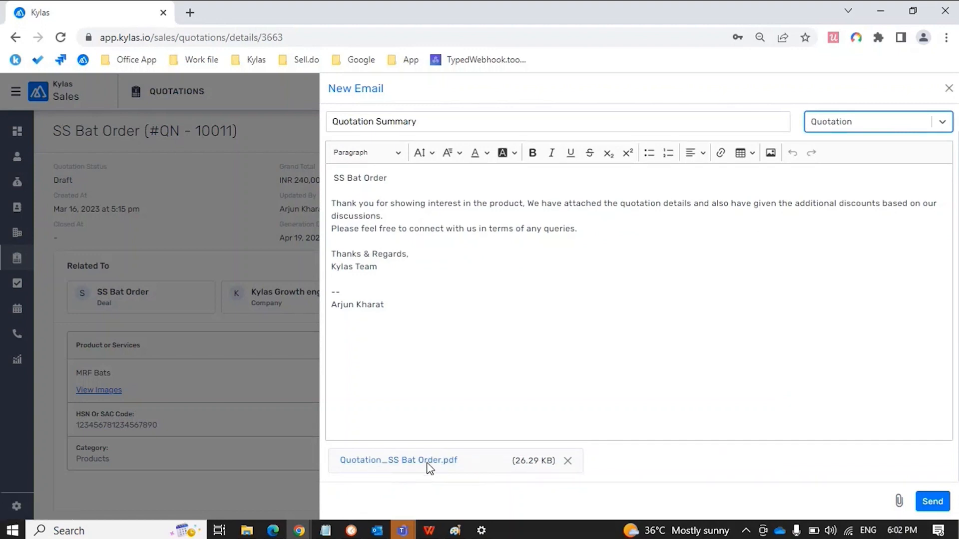
pyautogui.click(932, 502)
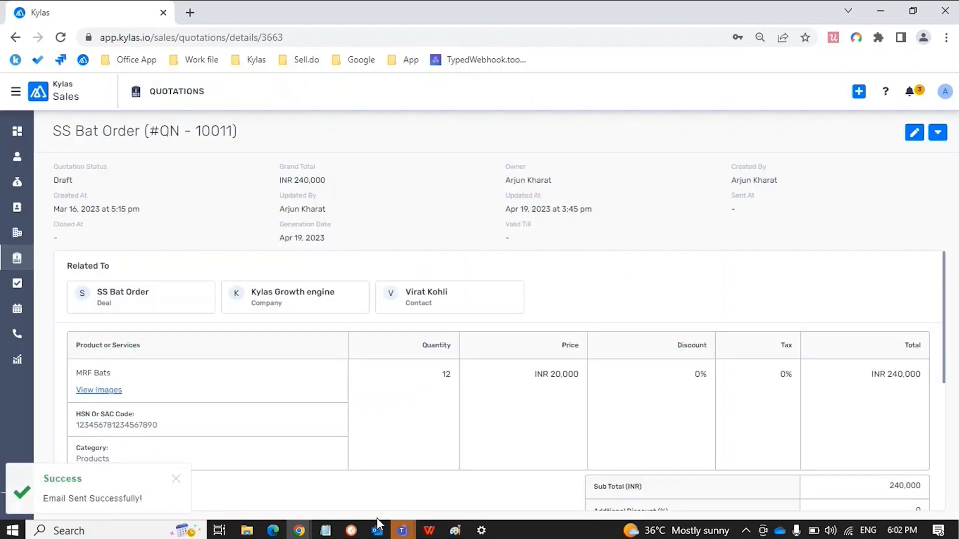
# Open the Quotation Summary email in the Outlook inbox
pyautogui.moveTo(377, 530)
pyautogui.click(393, 487)
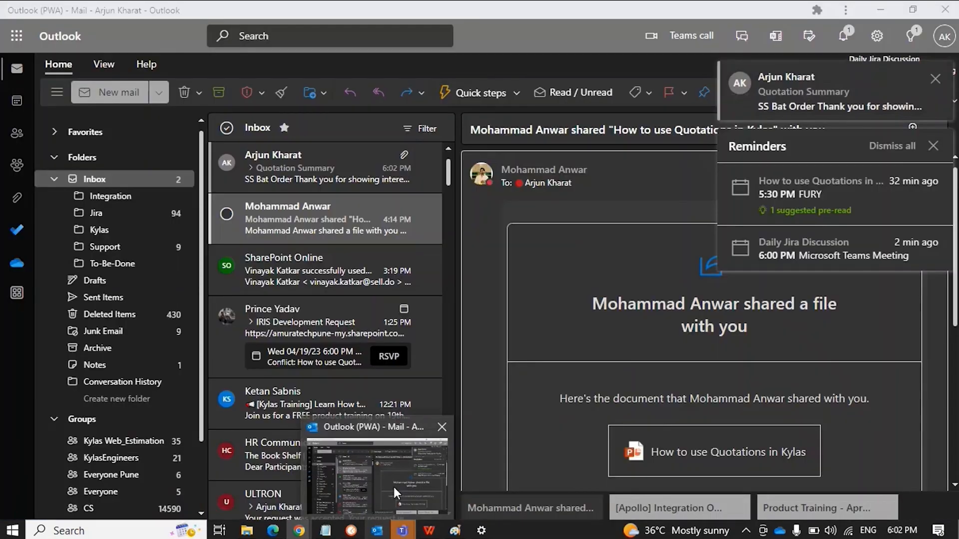
pyautogui.click(298, 175)
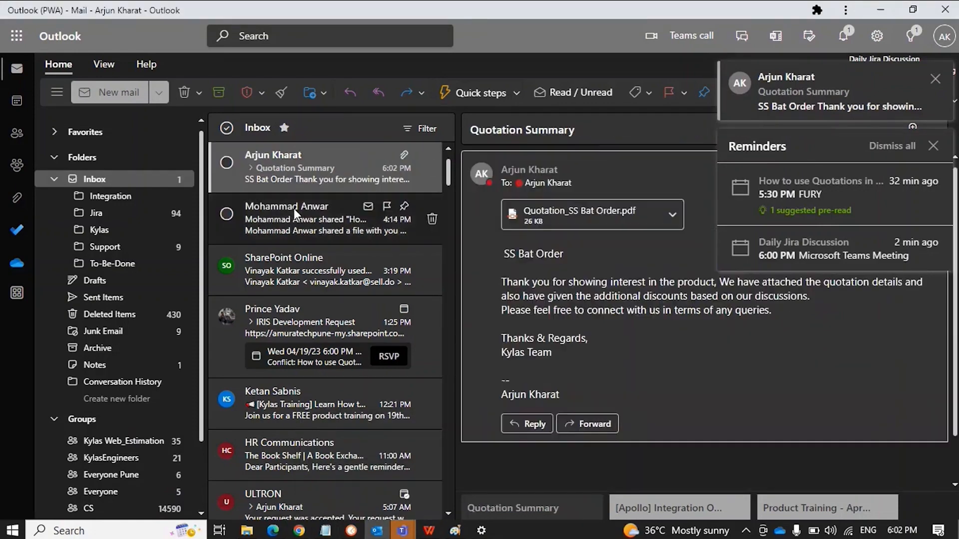
pyautogui.click(294, 209)
pyautogui.click(301, 147)
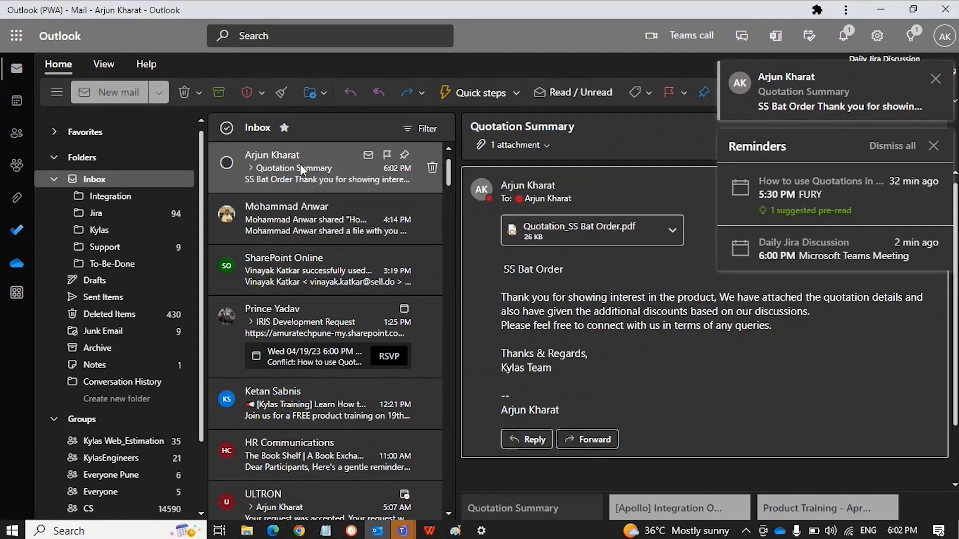
pyautogui.hotkey('alt', 'Tab')
pyautogui.hotkey('alt', 'Tab')
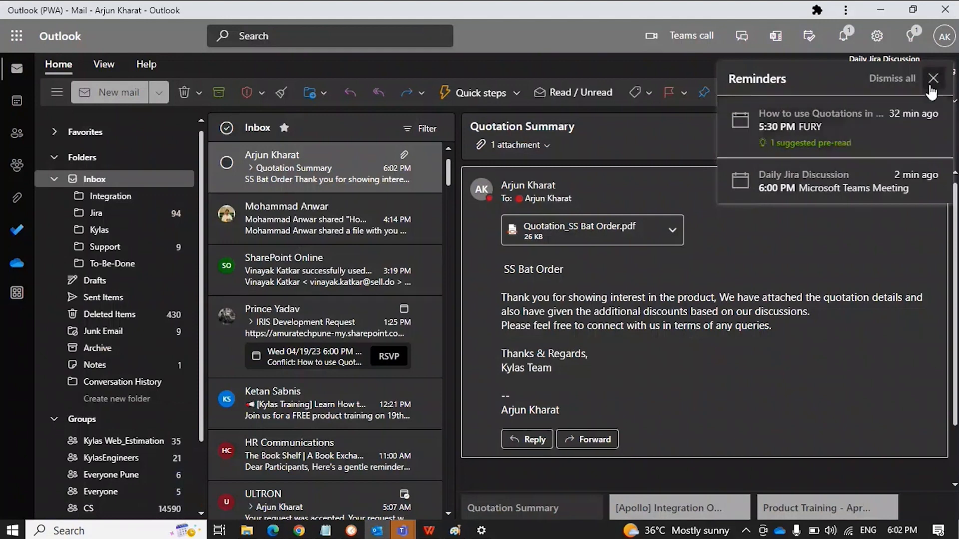
# Preview the attached SS Bat Order quotation PDF, then return to the Kylas quotation page
pyautogui.click(588, 242)
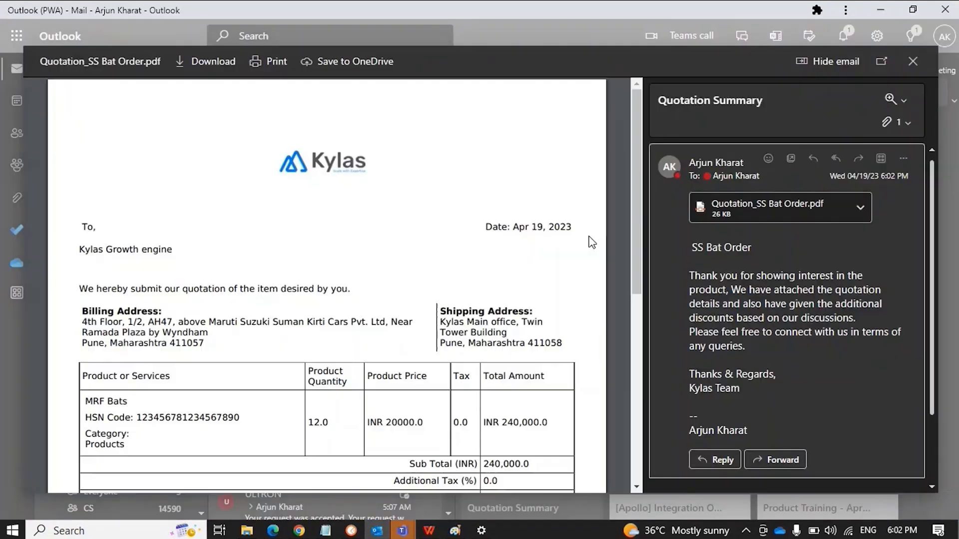
pyautogui.scroll(-8, 470, 284)
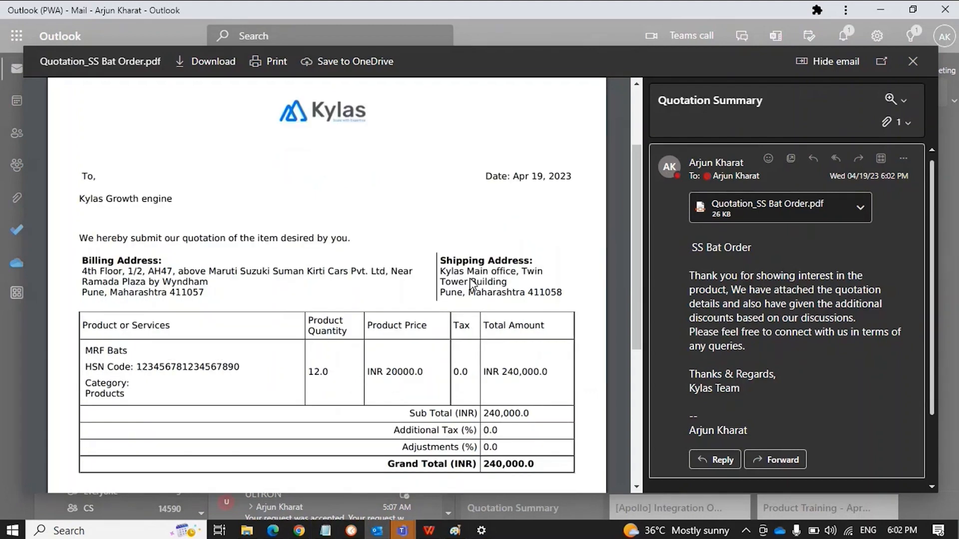
pyautogui.scroll(8, 470, 282)
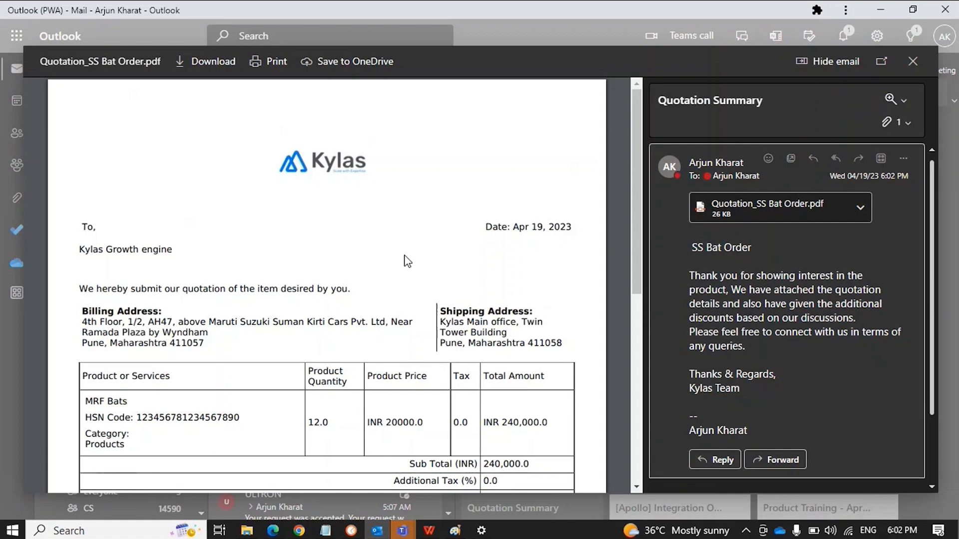
pyautogui.click(912, 61)
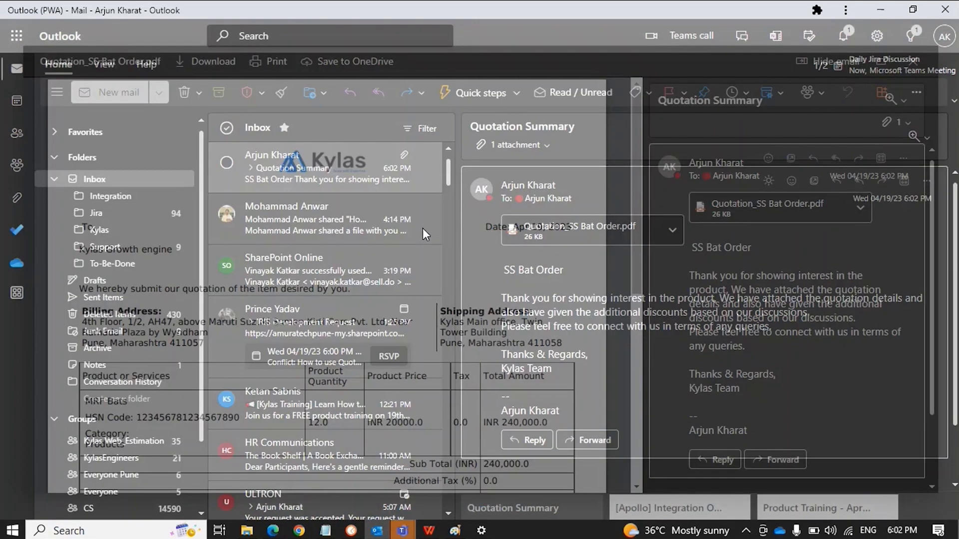
pyautogui.click(277, 223)
# Look at the CRM communication settings, then return to the Edge browser window
pyautogui.click(322, 166)
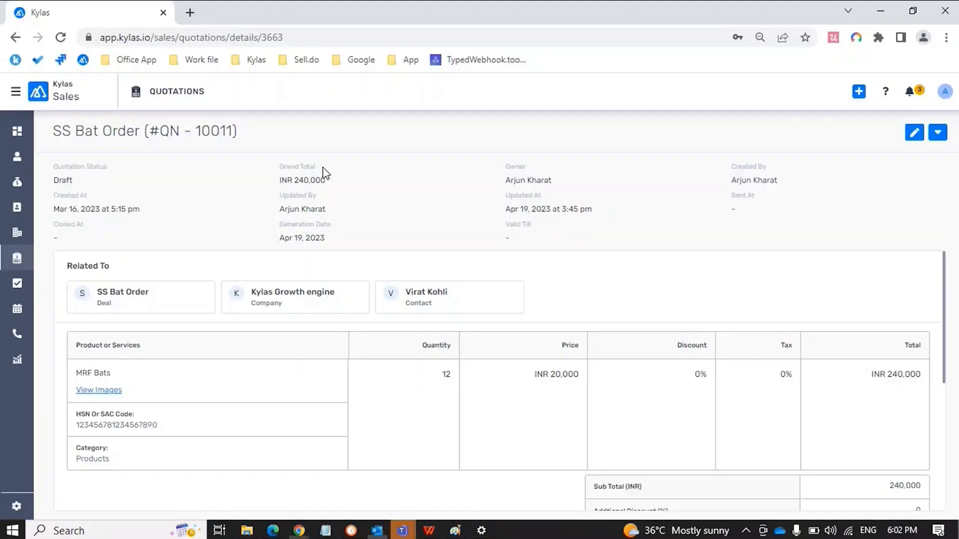
pyautogui.click(21, 505)
pyautogui.click(56, 334)
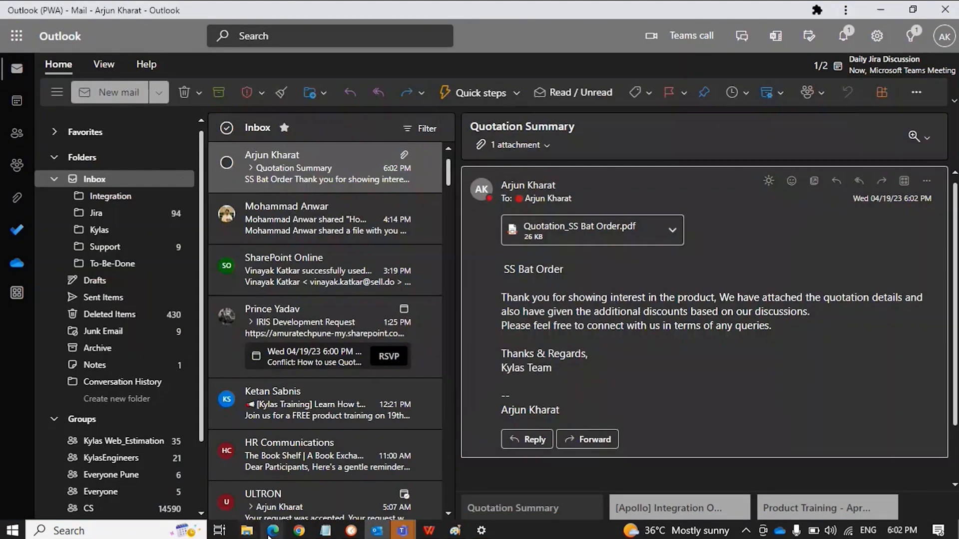
pyautogui.click(272, 530)
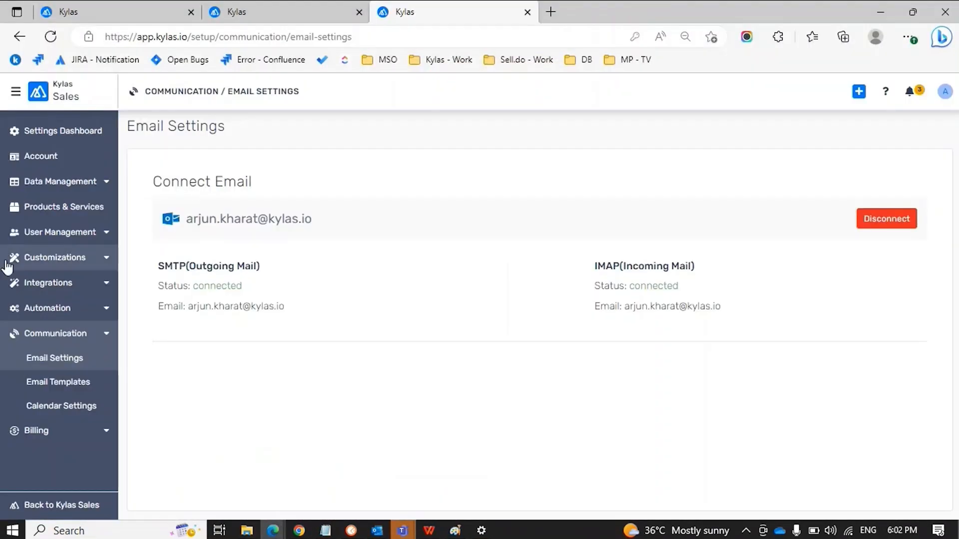
# Open the SS Bat Order quotation from Quotations, start an email for it, then discard it
pyautogui.click(15, 91)
pyautogui.click(33, 120)
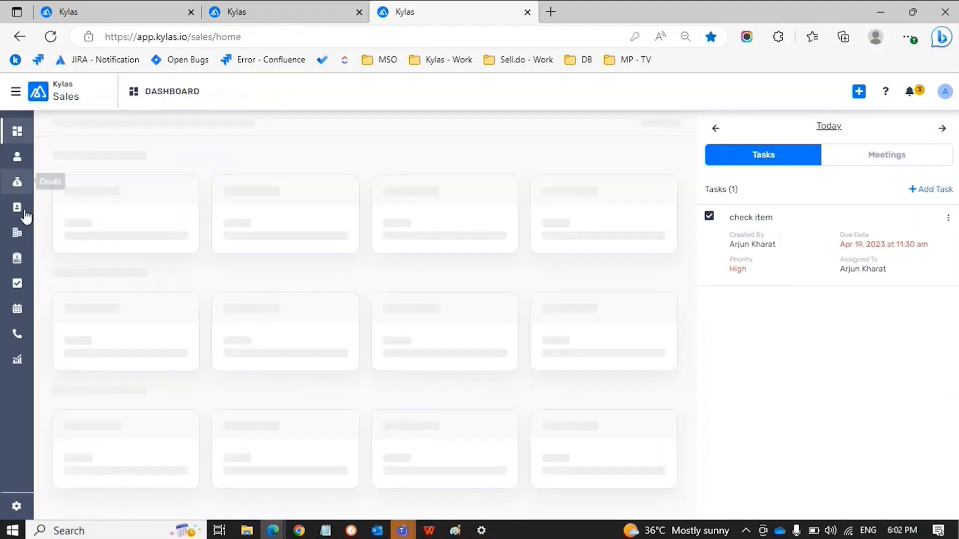
pyautogui.click(17, 258)
pyautogui.click(802, 201)
pyautogui.click(929, 134)
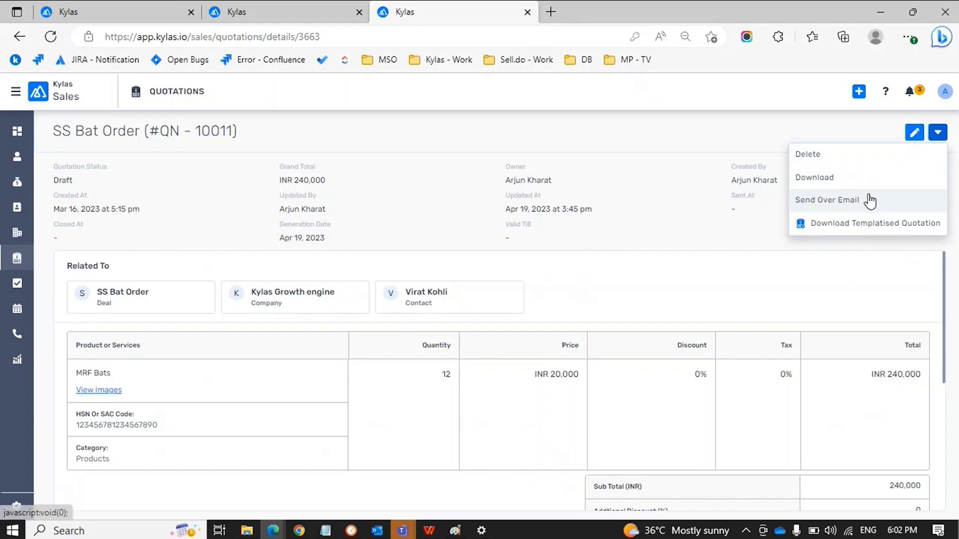
pyautogui.click(793, 197)
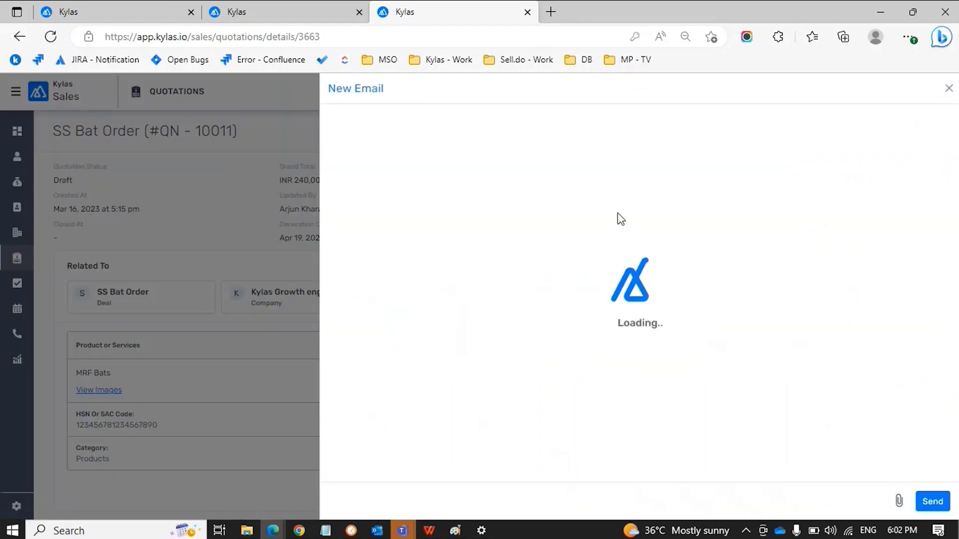
pyautogui.click(949, 88)
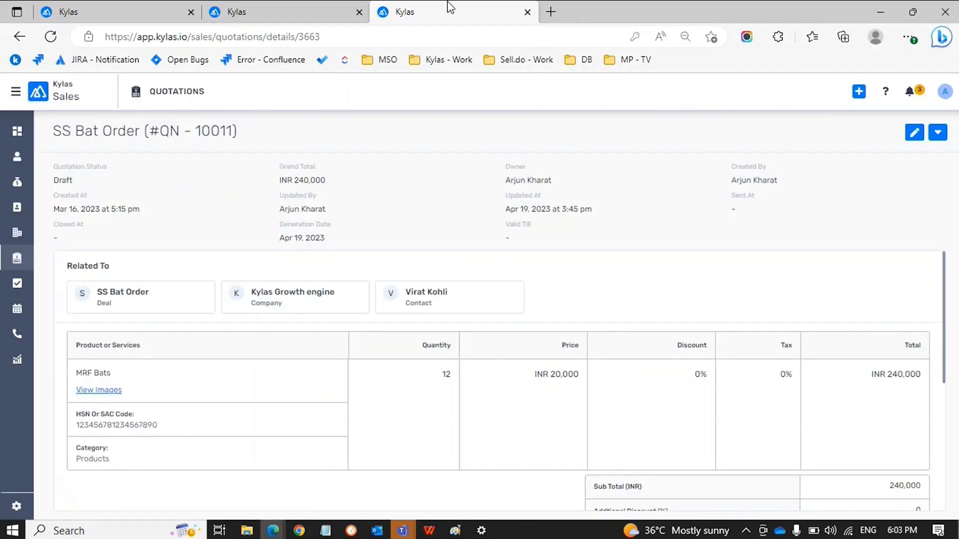
# Check the quotation templates tab, then close the unsent email draft on the quotation
pyautogui.click(278, 6)
pyautogui.click(125, 15)
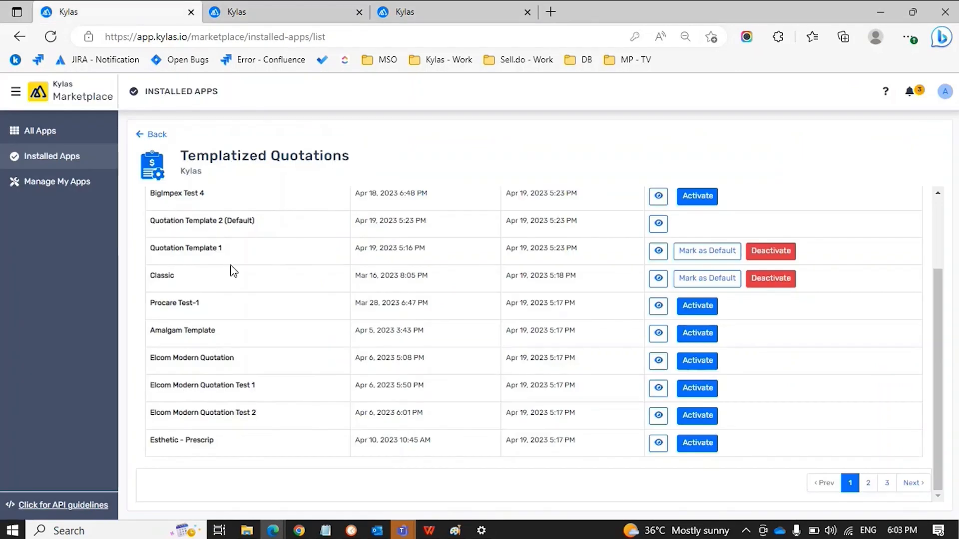
pyautogui.scroll(2, 231, 268)
pyautogui.scroll(-1, 231, 268)
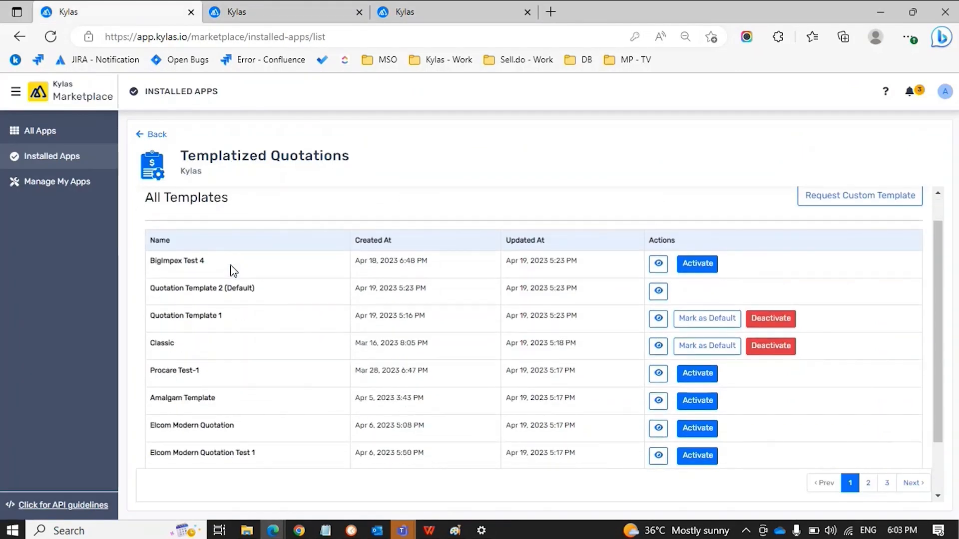
pyautogui.click(282, 11)
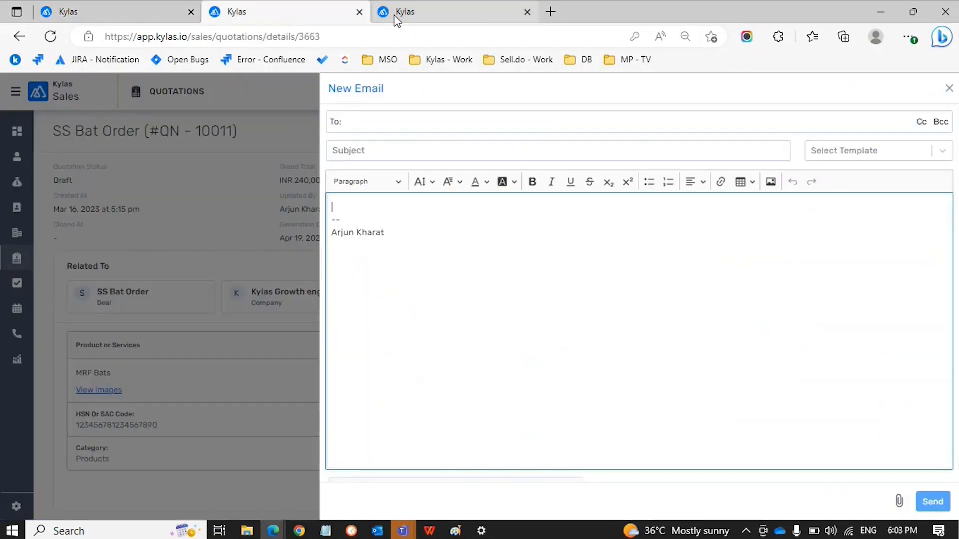
pyautogui.click(948, 88)
# Preview a Quotation Template 2 (Default) download, cancel it, and start a new quotation email
pyautogui.click(937, 133)
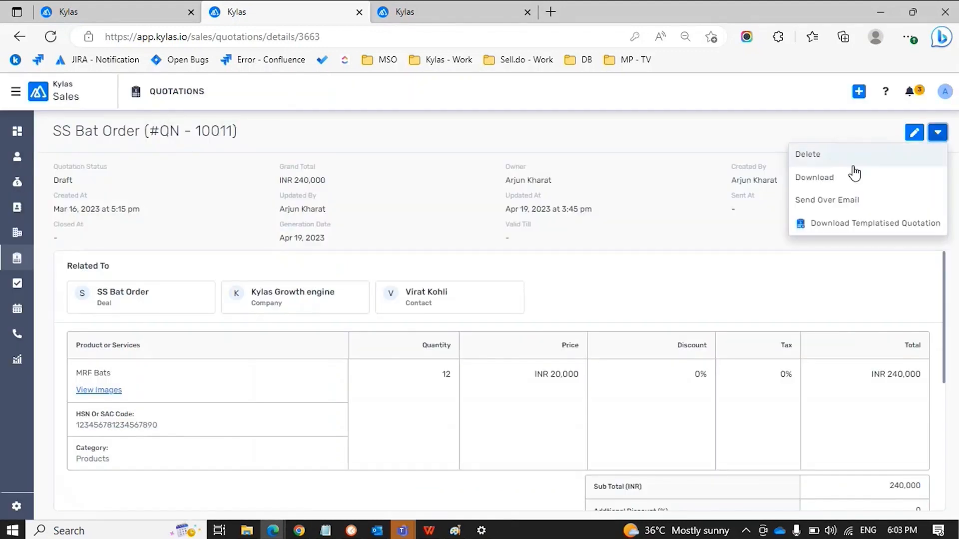
pyautogui.click(854, 224)
pyautogui.click(236, 191)
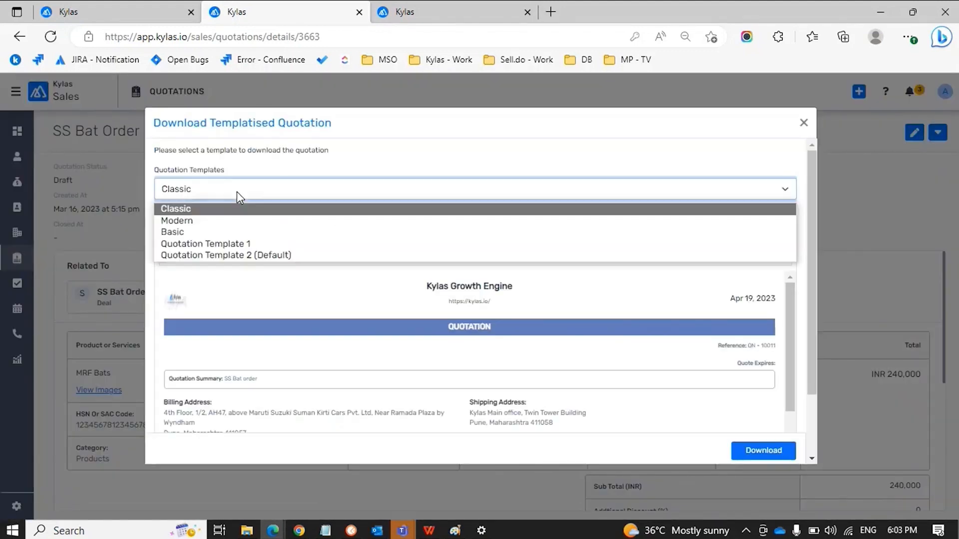
pyautogui.click(241, 255)
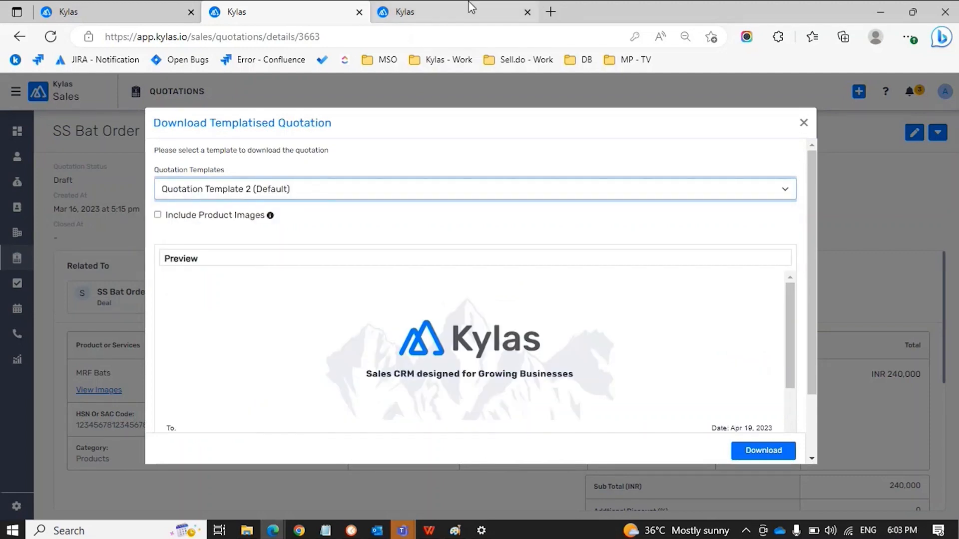
pyautogui.click(804, 123)
pyautogui.click(938, 136)
pyautogui.click(862, 199)
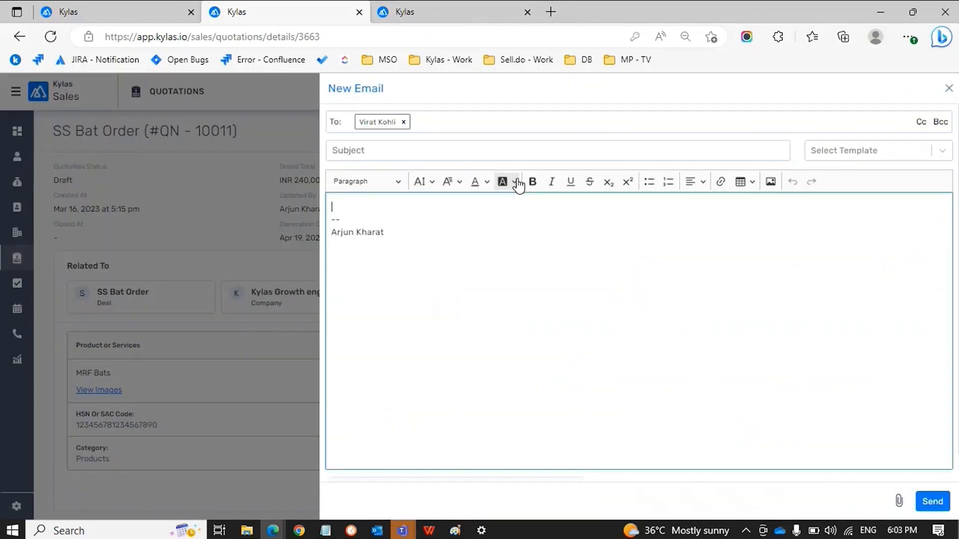
# Add a Kylas user's e-mail as a second recipient and send the quotation without a subject
pyautogui.click(434, 130)
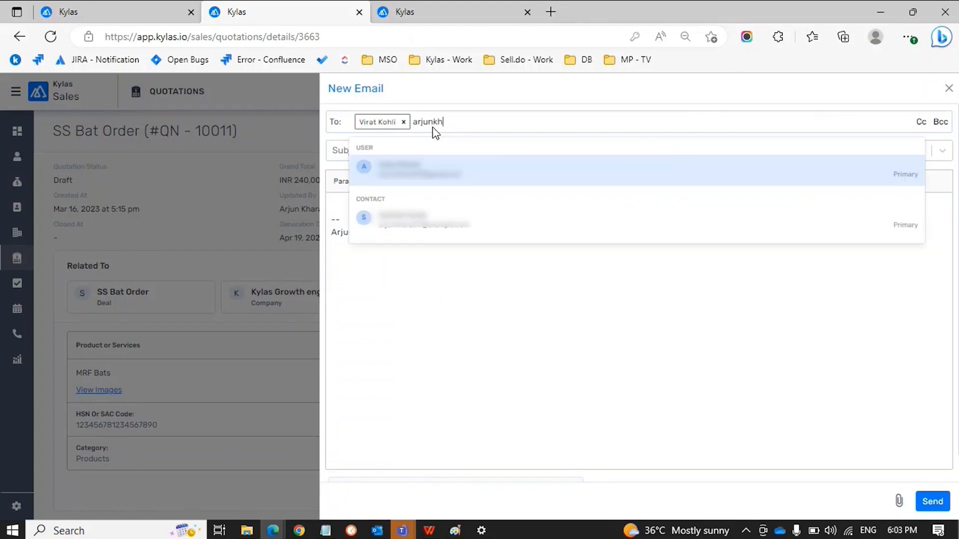
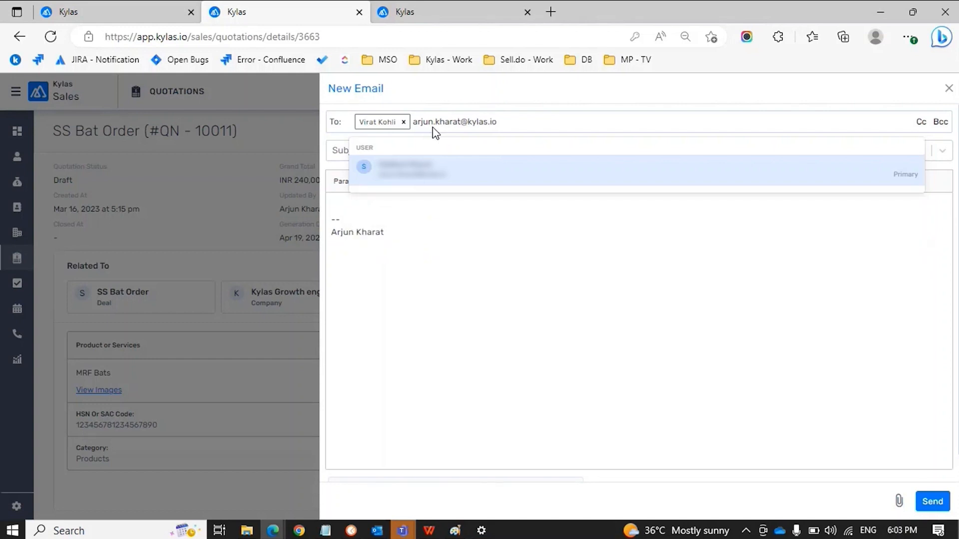
pyautogui.press('Return')
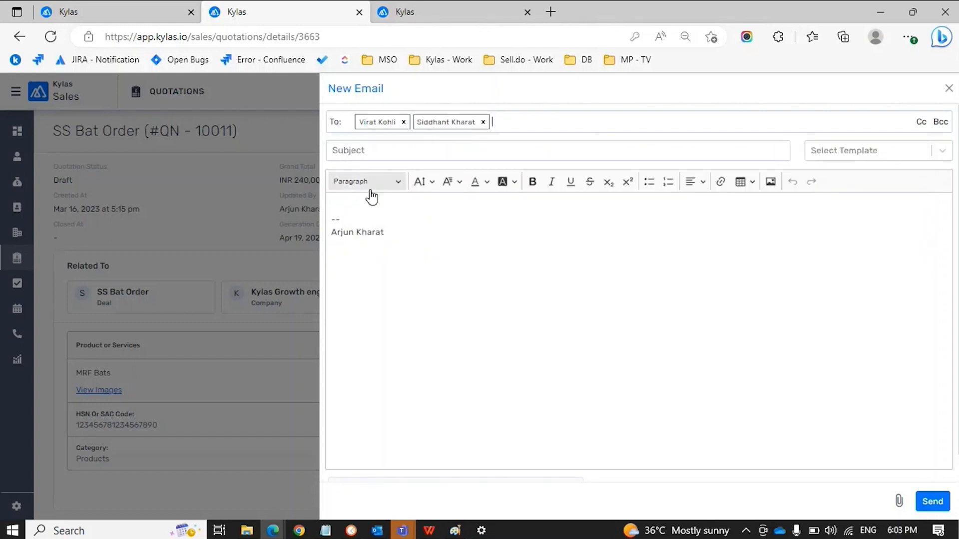
pyautogui.click(932, 501)
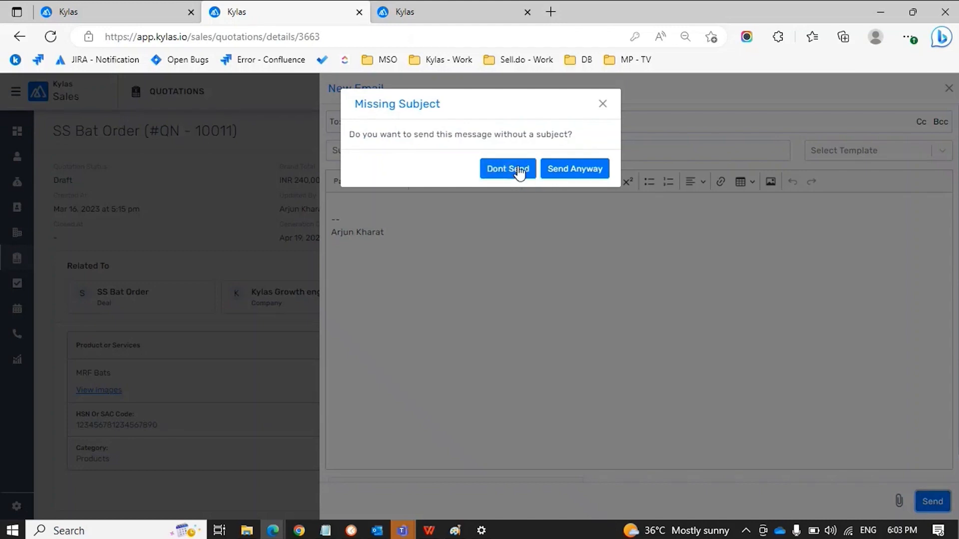
pyautogui.click(594, 177)
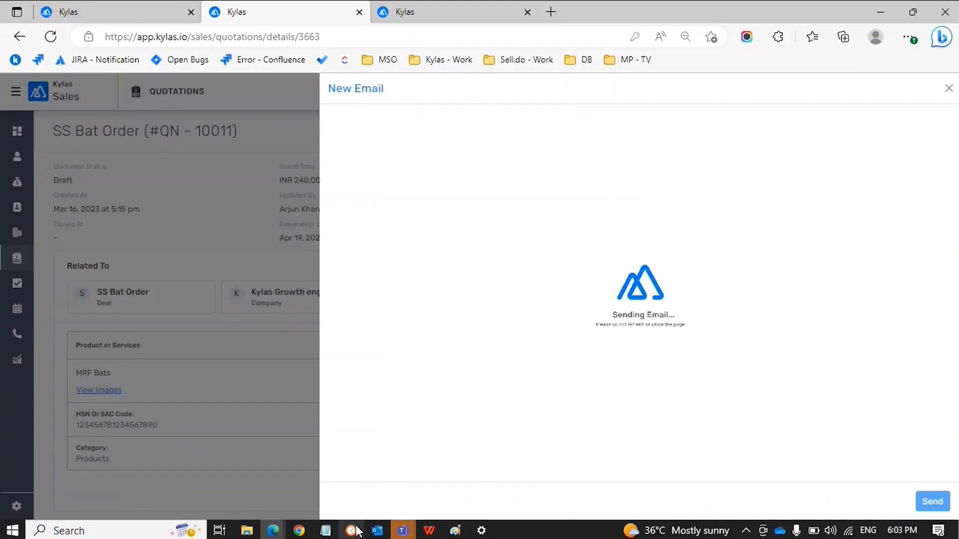
# In Outlook, open the new No Subject email and preview its quotation PDF attachment
pyautogui.moveTo(376, 530)
pyautogui.click(384, 487)
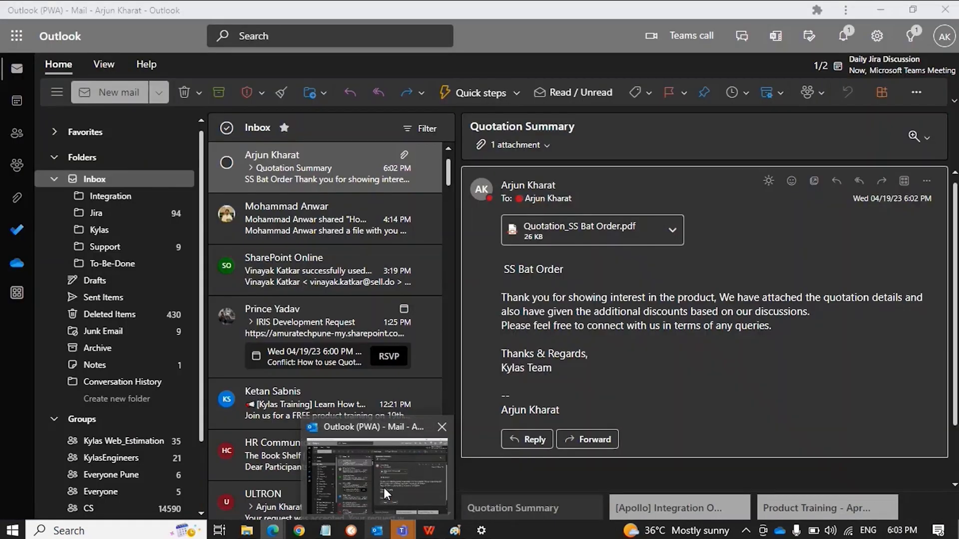
pyautogui.click(304, 162)
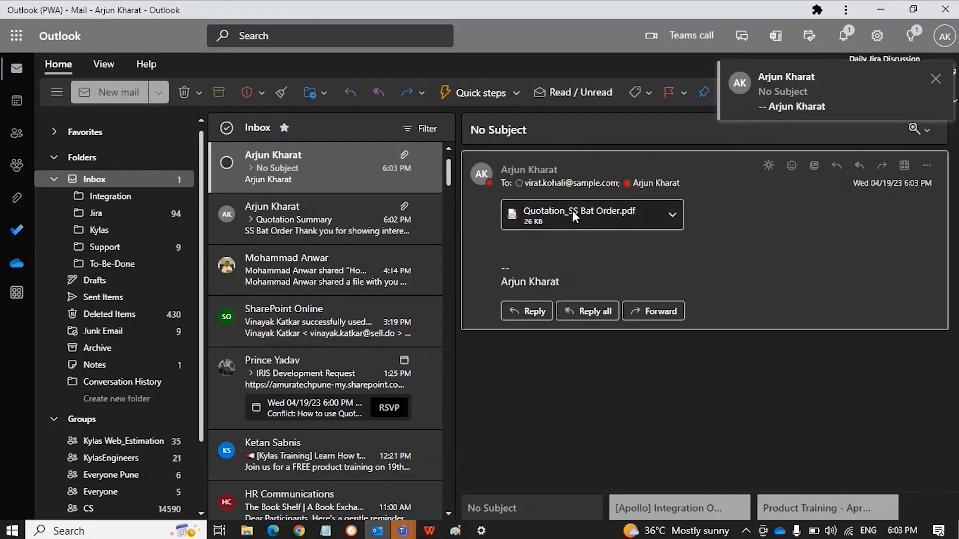
pyautogui.click(572, 211)
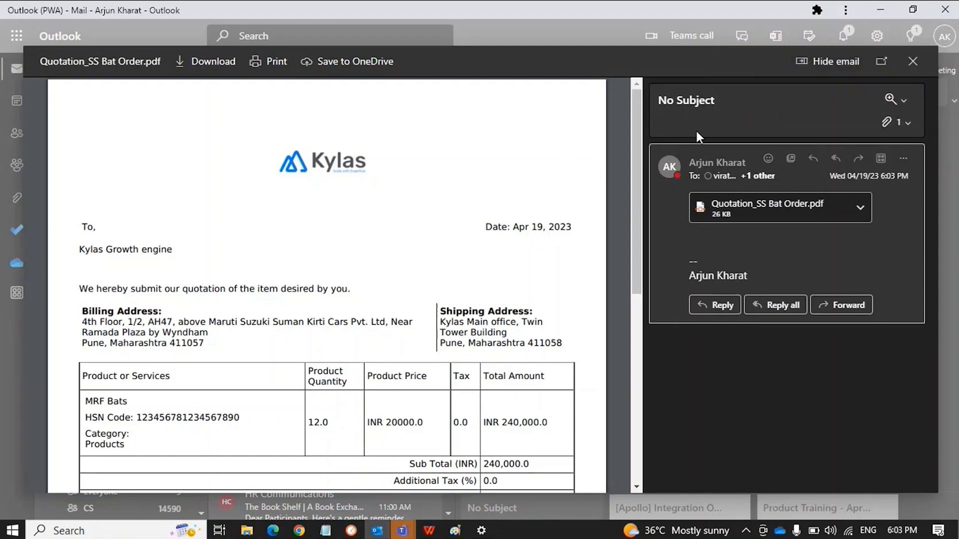
# Download the Quotation_SS Bat Order.pdf attachment and open the downloaded copy
pyautogui.click(912, 61)
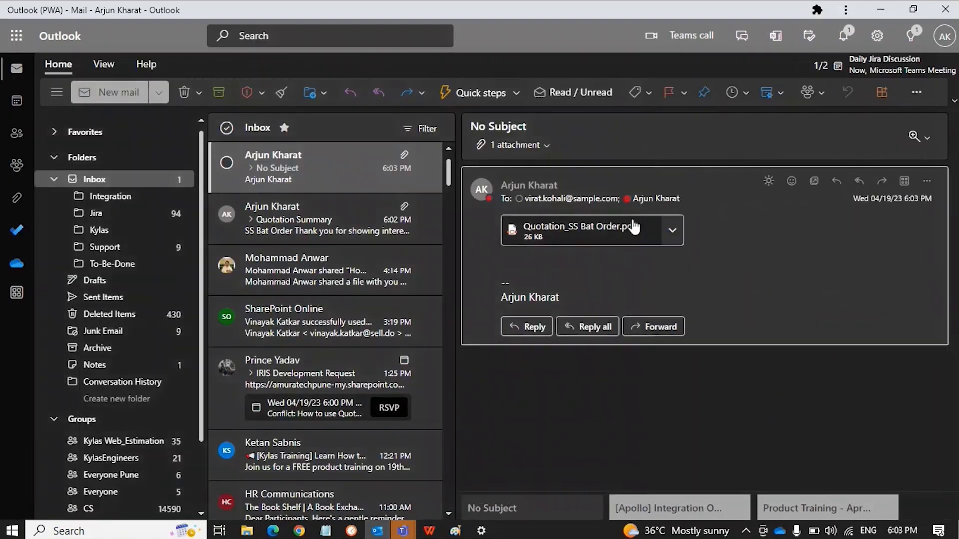
pyautogui.click(673, 230)
pyautogui.click(550, 308)
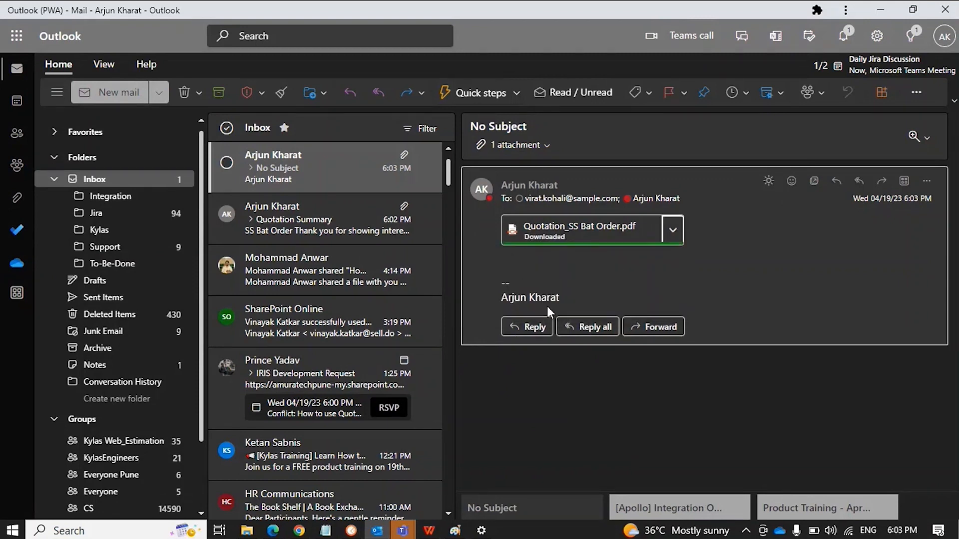
pyautogui.click(91, 496)
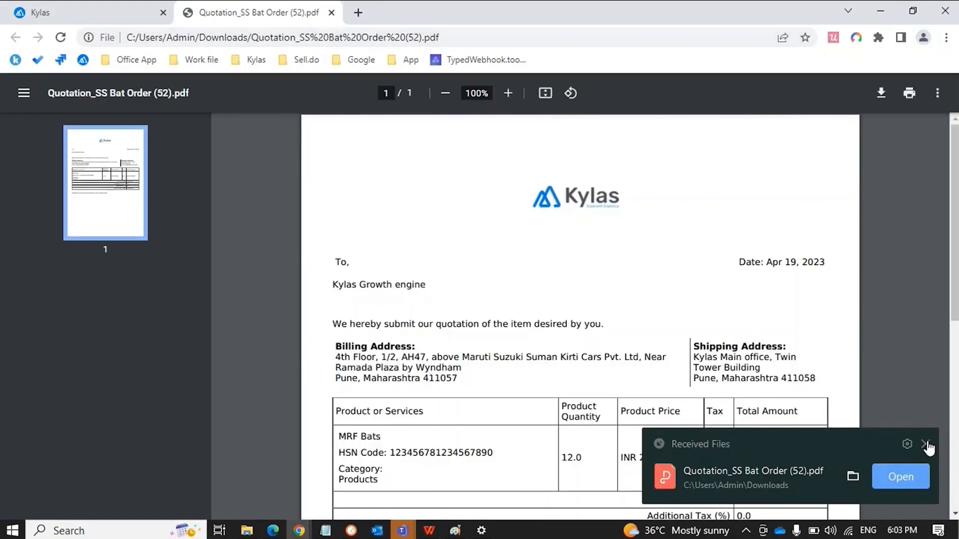
# Review the quotation PDF (12.0 MRF Bats, grand total INR 240,000.0) and close it
pyautogui.click(925, 444)
pyautogui.scroll(-7, 617, 300)
pyautogui.scroll(7, 617, 299)
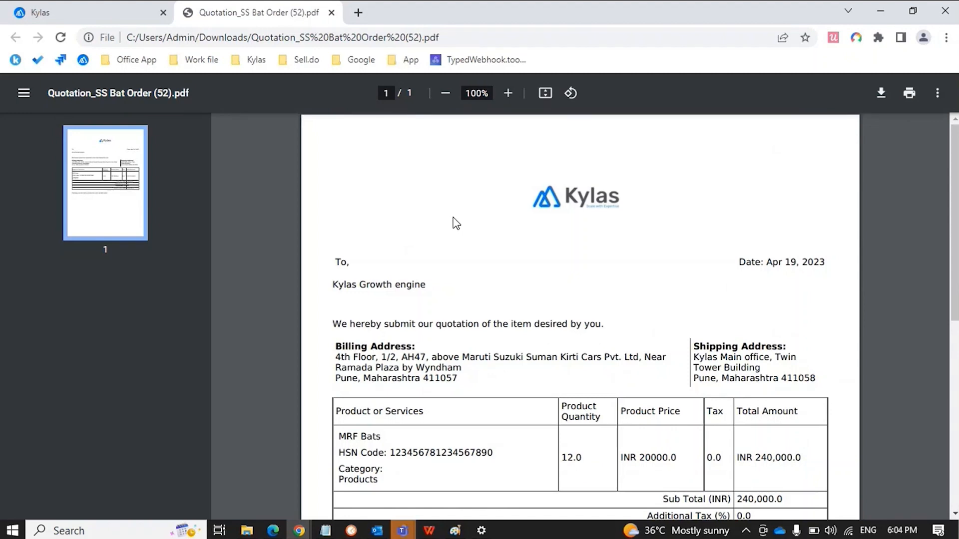
pyautogui.hotkey('ctrl', 'w')
# Switch from Outlook back to the Edge window showing the Kylas quotation
pyautogui.hotkey('alt', 'Tab')
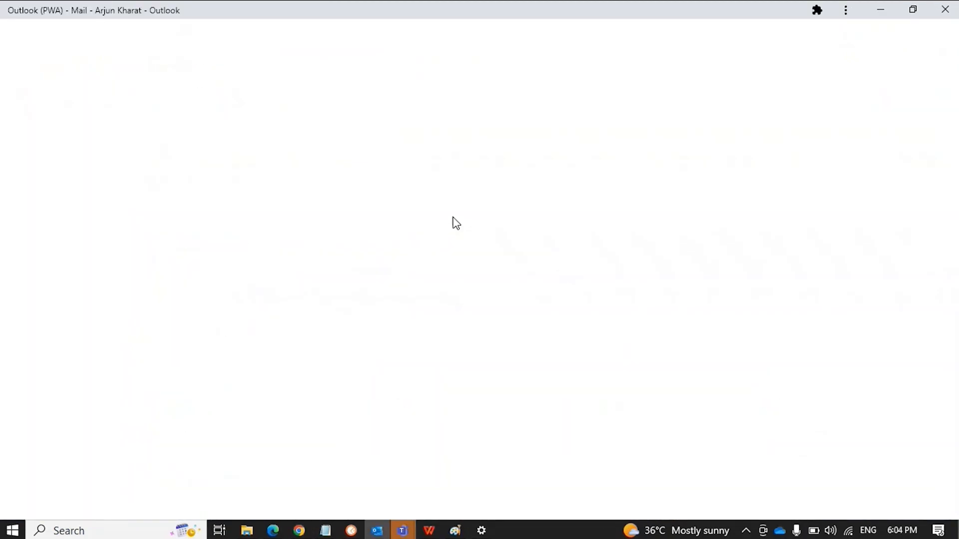
pyautogui.moveTo(274, 526)
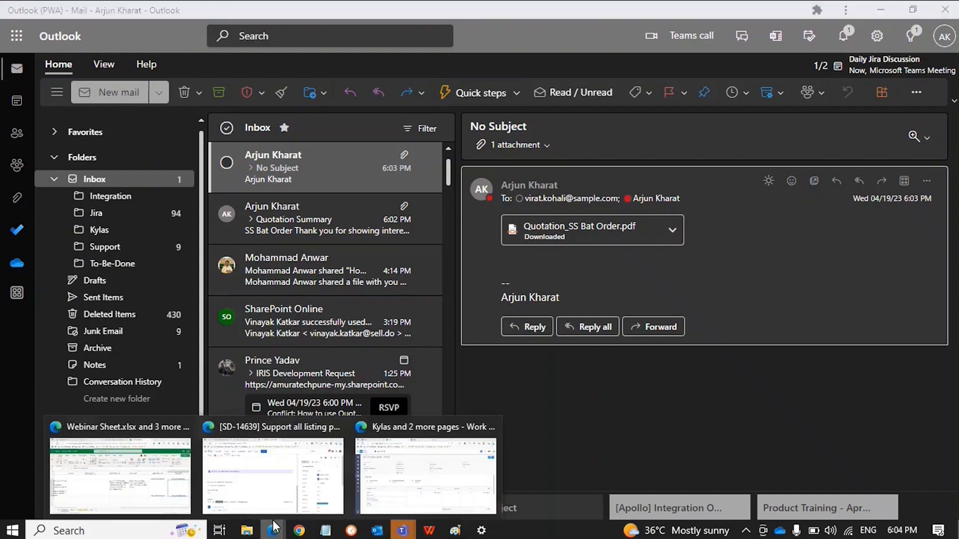
pyautogui.click(356, 457)
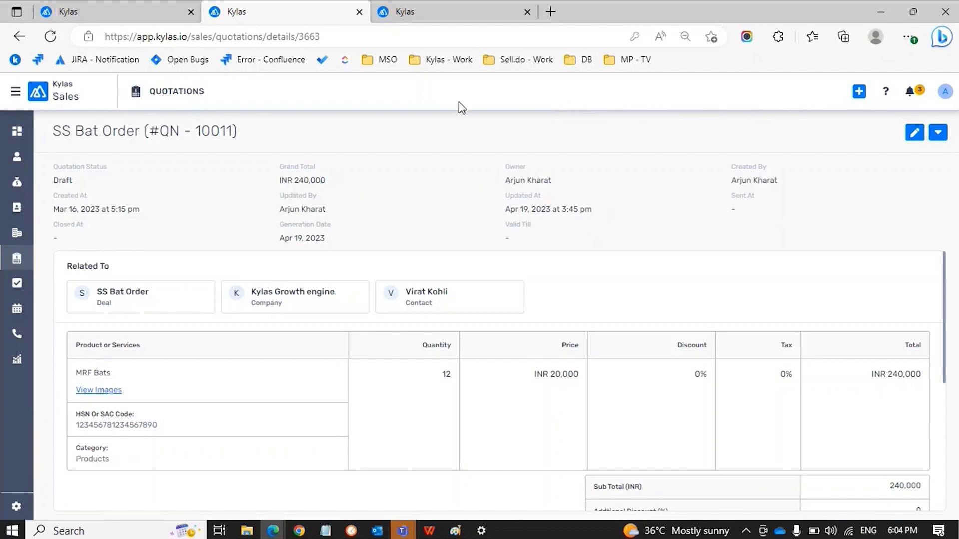
pyautogui.scroll(-3, 455, 288)
pyautogui.scroll(-3, 455, 288)
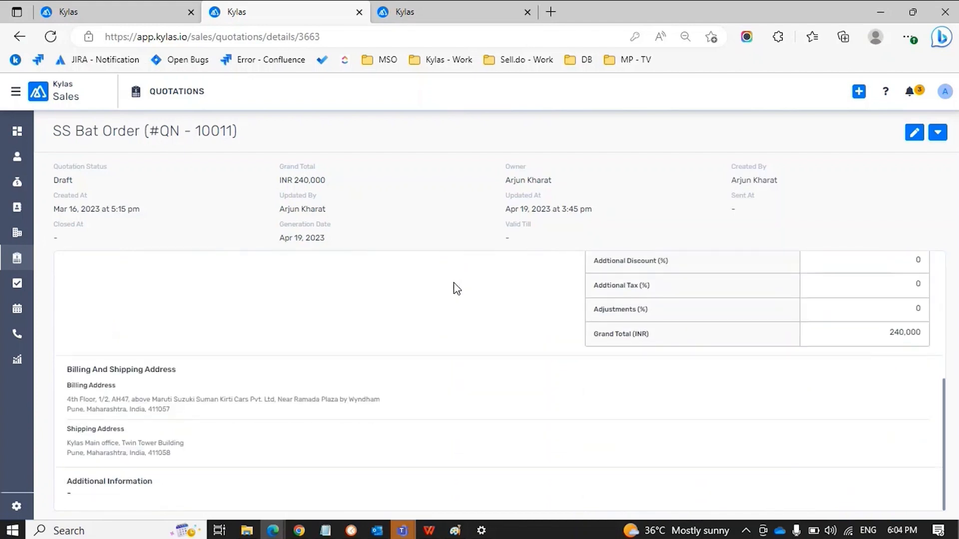
pyautogui.scroll(5, 455, 288)
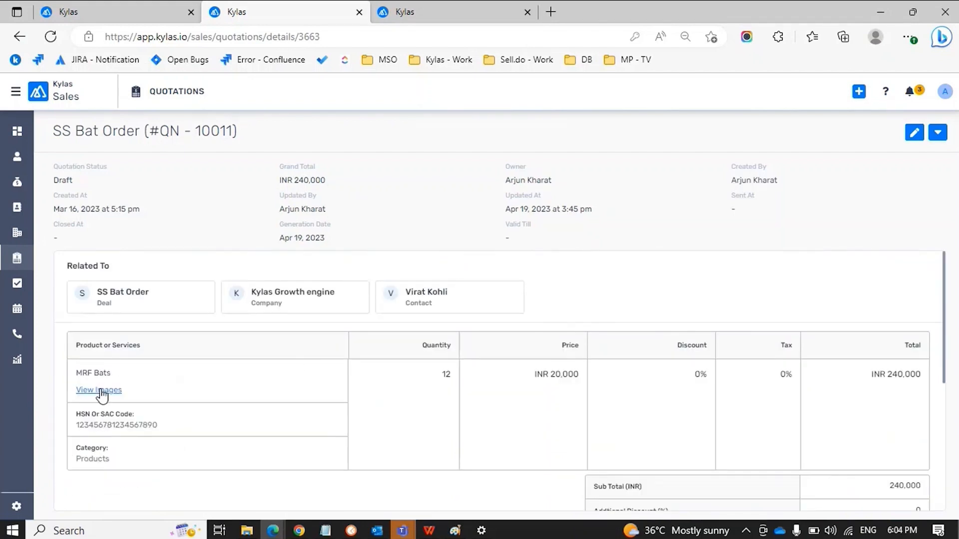
pyautogui.click(99, 390)
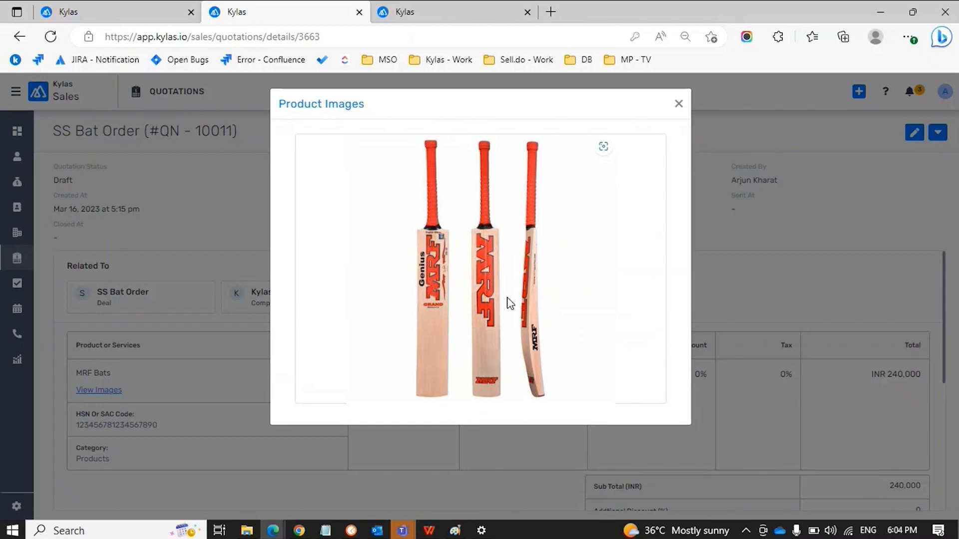
pyautogui.click(678, 103)
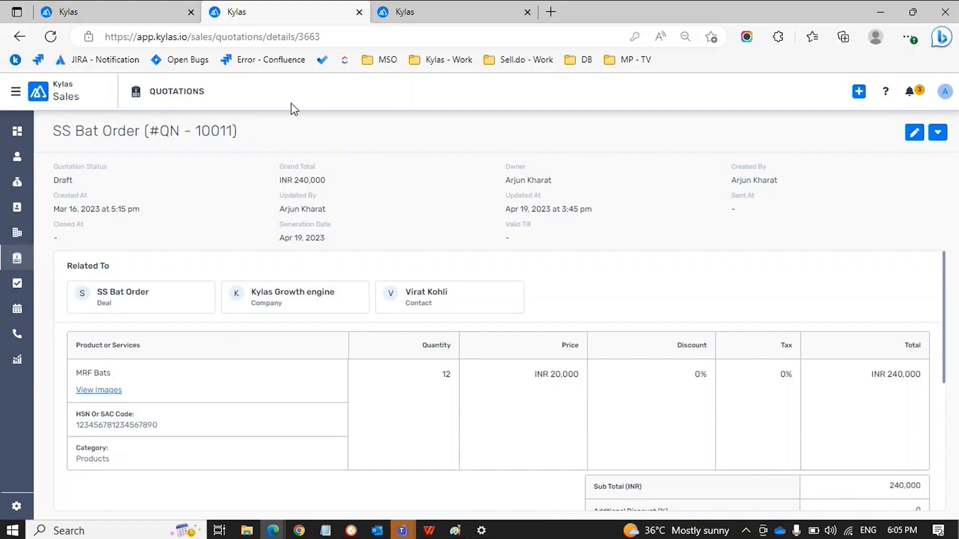
# Open SS Bat Order and download it with Quotation Template 2 (Default) and product images ticked
pyautogui.click(17, 257)
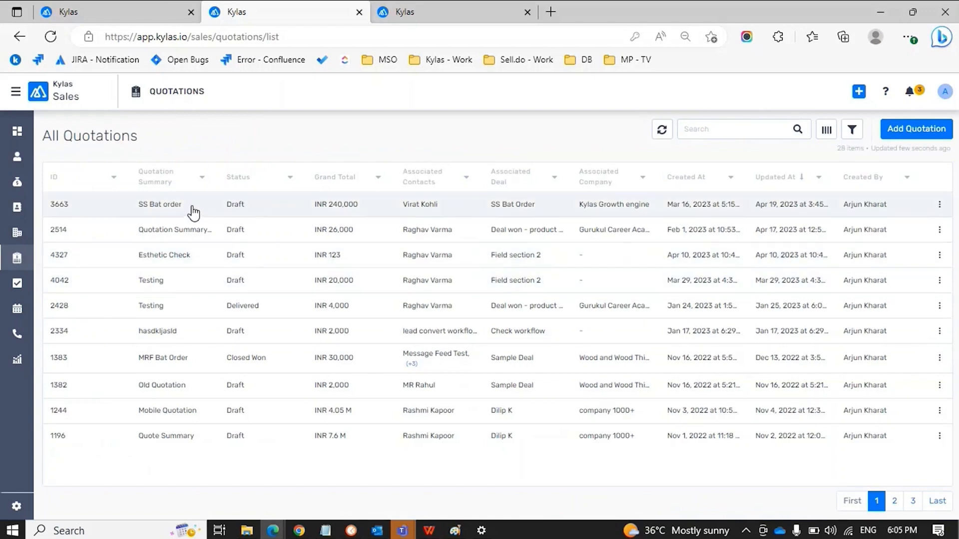
pyautogui.click(295, 209)
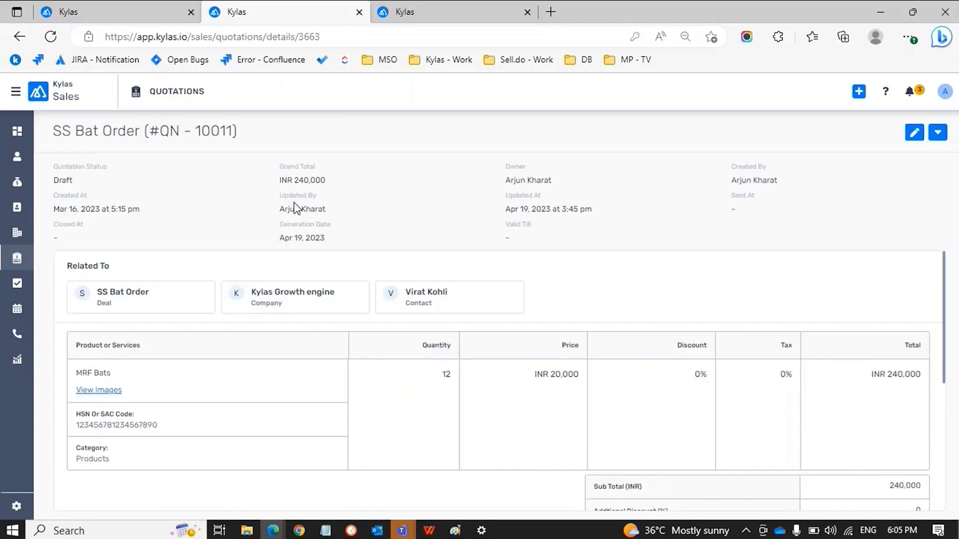
pyautogui.click(938, 134)
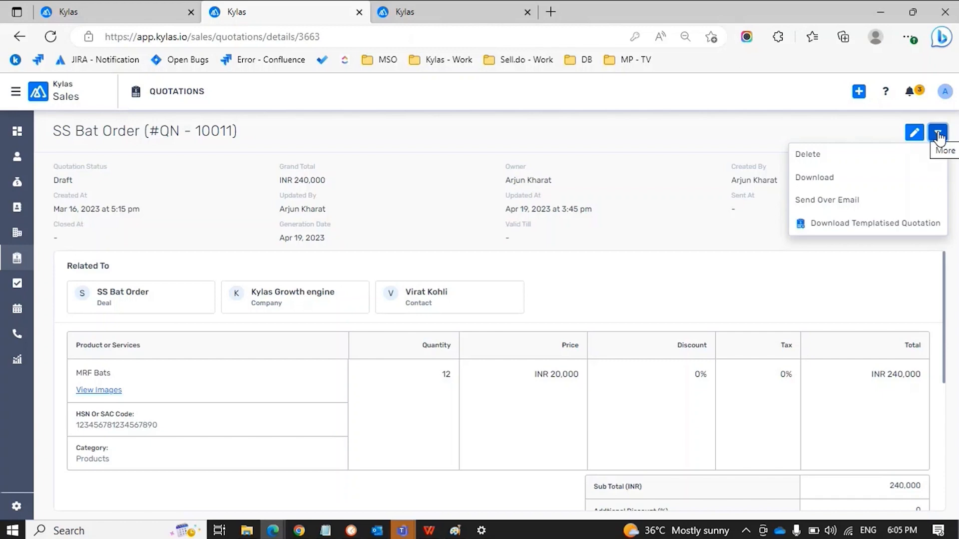
pyautogui.click(859, 226)
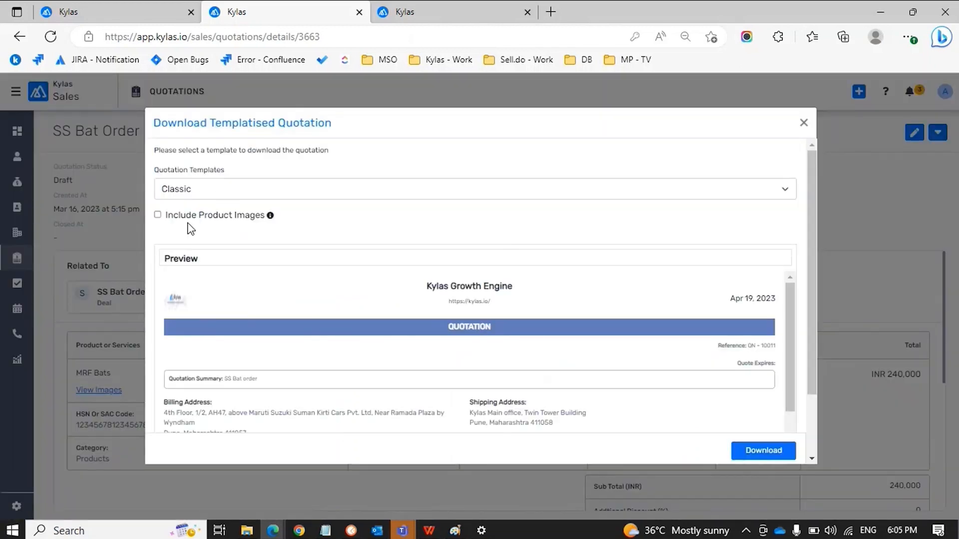
pyautogui.click(219, 216)
pyautogui.click(234, 192)
pyautogui.click(222, 255)
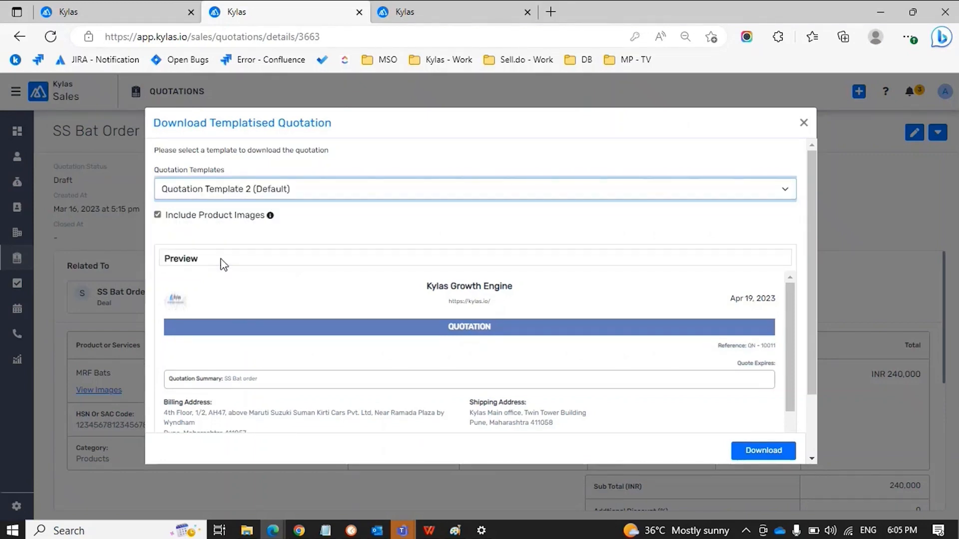
pyautogui.scroll(-6, 366, 293)
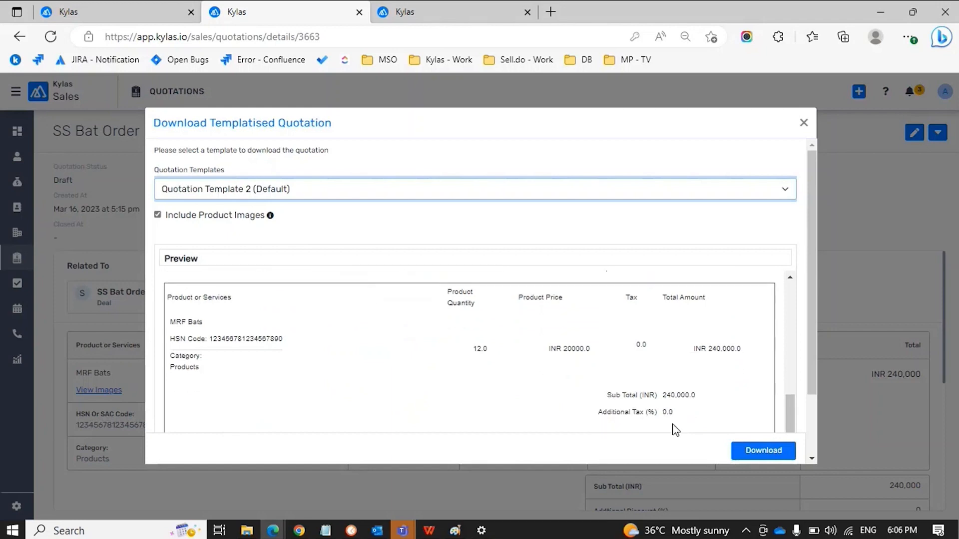
pyautogui.click(769, 460)
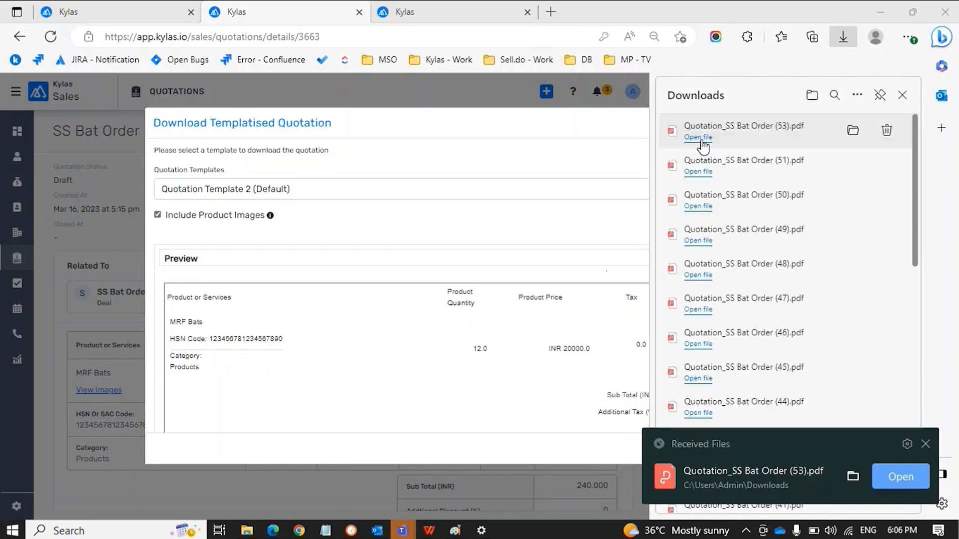
# Open Quotation_SS Bat Order (53).pdf and confirm its MRF bat images and INR 240,000.0 total
pyautogui.click(698, 137)
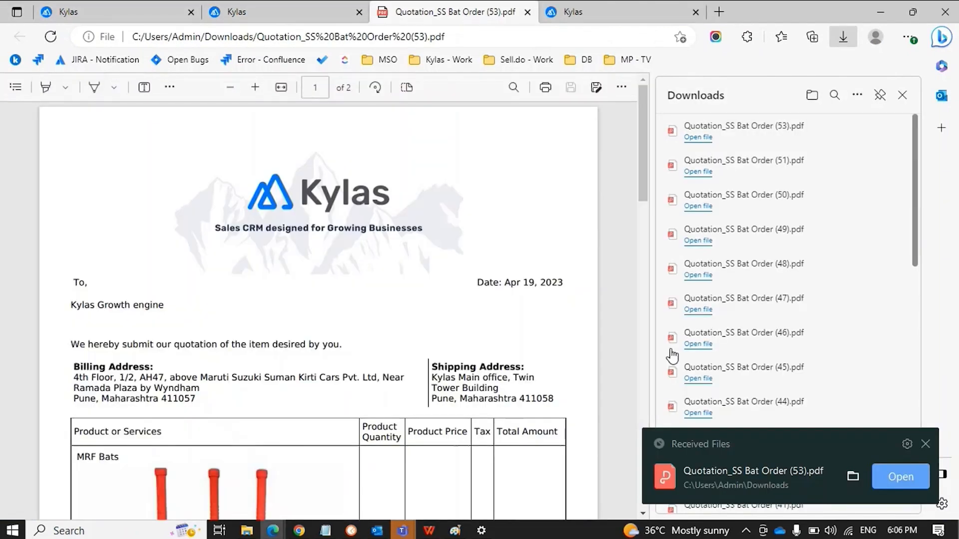
pyautogui.click(926, 444)
pyautogui.scroll(-5, 230, 395)
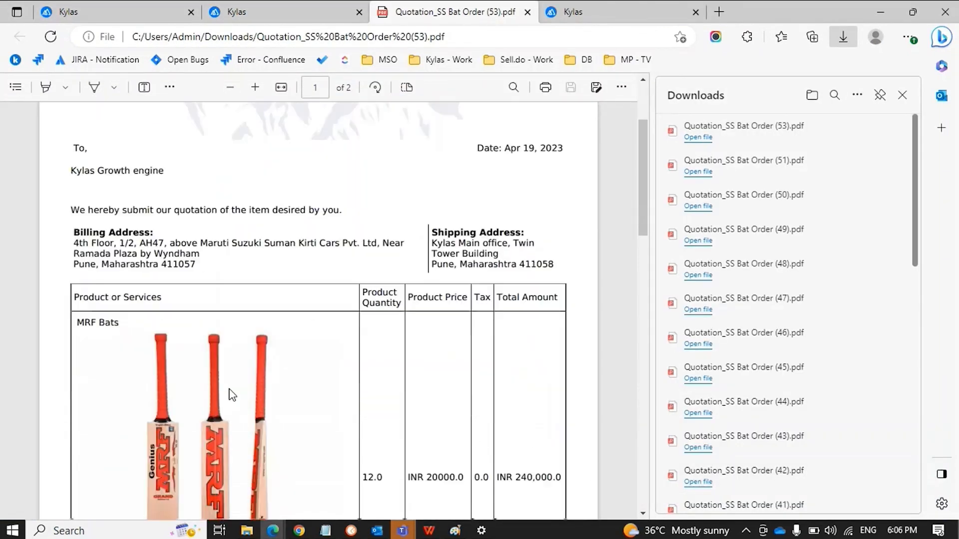
pyautogui.scroll(-3, 210, 379)
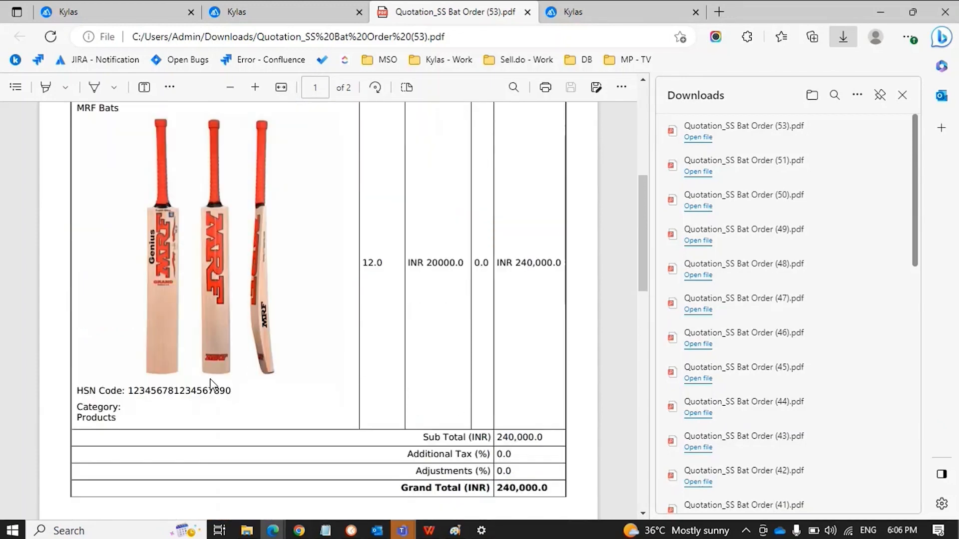
pyautogui.scroll(5, 210, 379)
pyautogui.scroll(1, 210, 378)
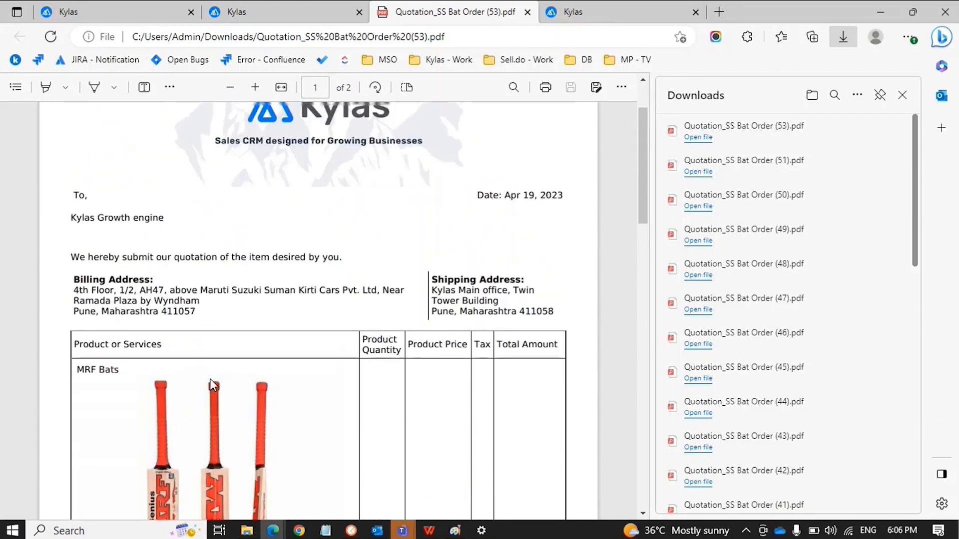
pyautogui.click(901, 95)
pyautogui.scroll(-3, 497, 255)
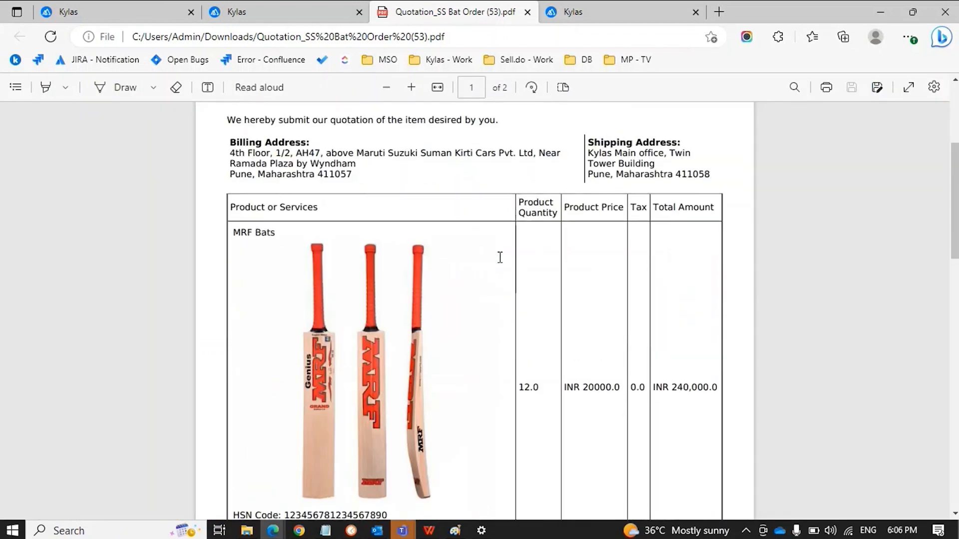